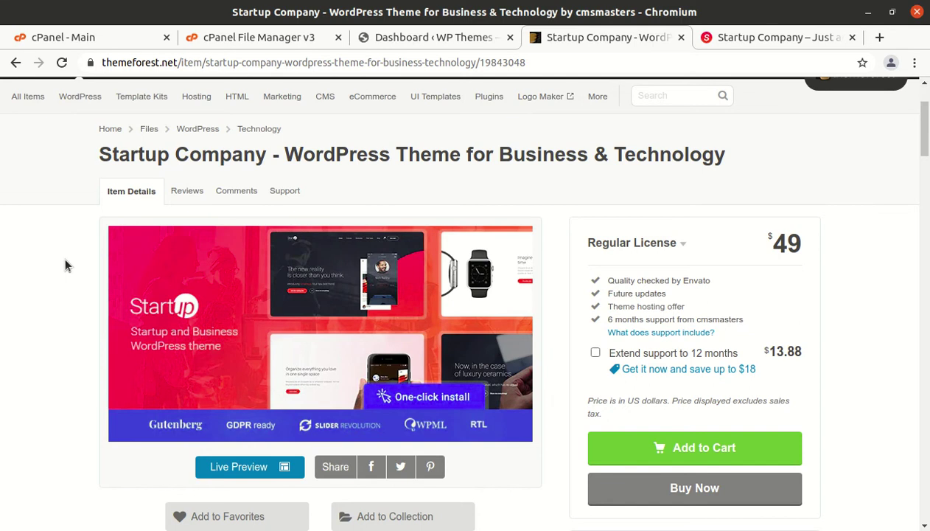
# Step: Review the Startup Company theme's ThemeForest page, covering the license offer, the author level and the item description
pyautogui.scroll(-4, 65, 265)
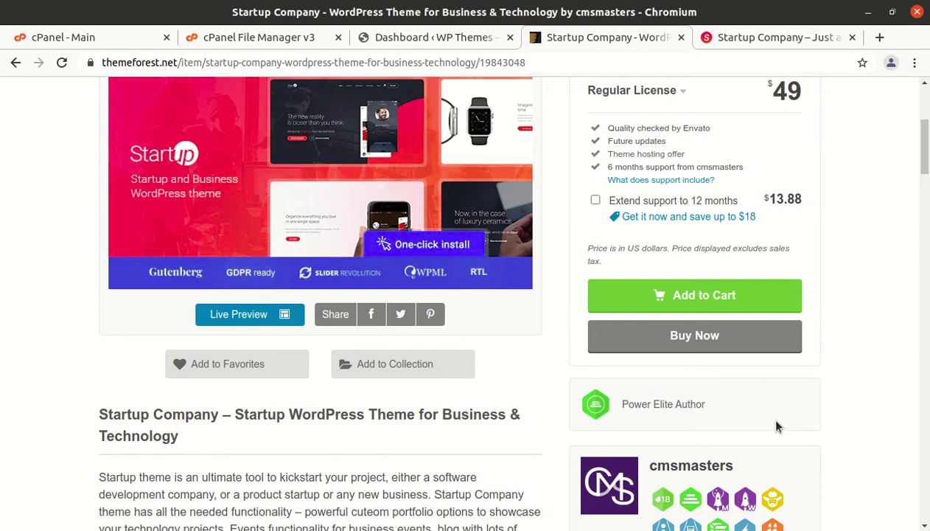
pyautogui.scroll(-1, 769, 421)
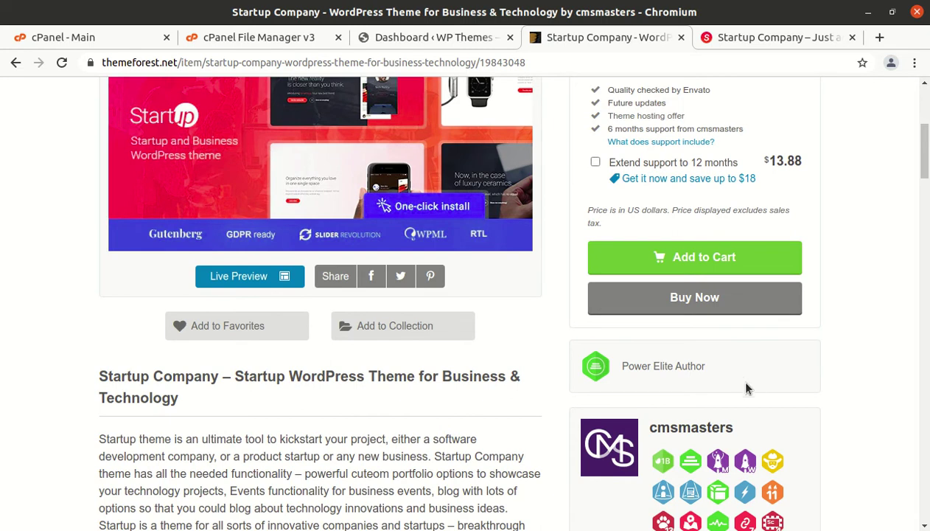
pyautogui.moveTo(722, 368); pyautogui.dragTo(619, 373)
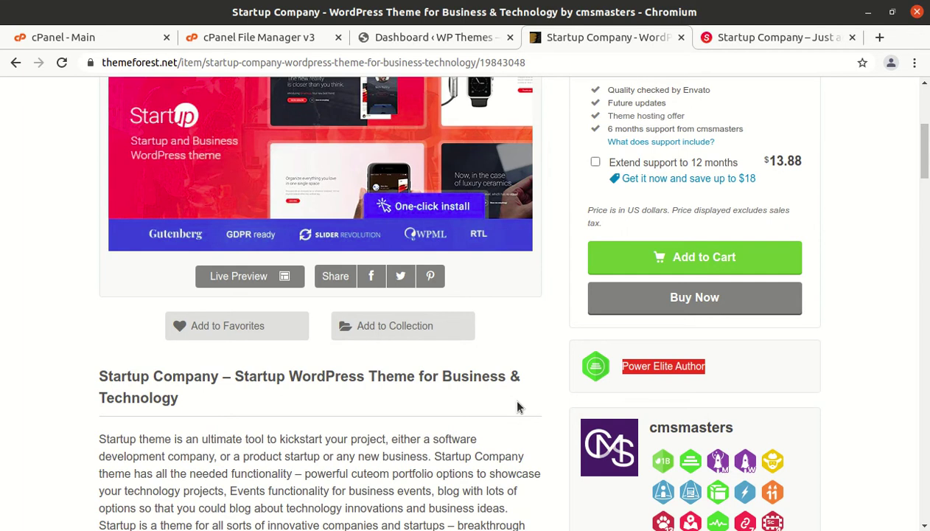
pyautogui.scroll(-2, 518, 407)
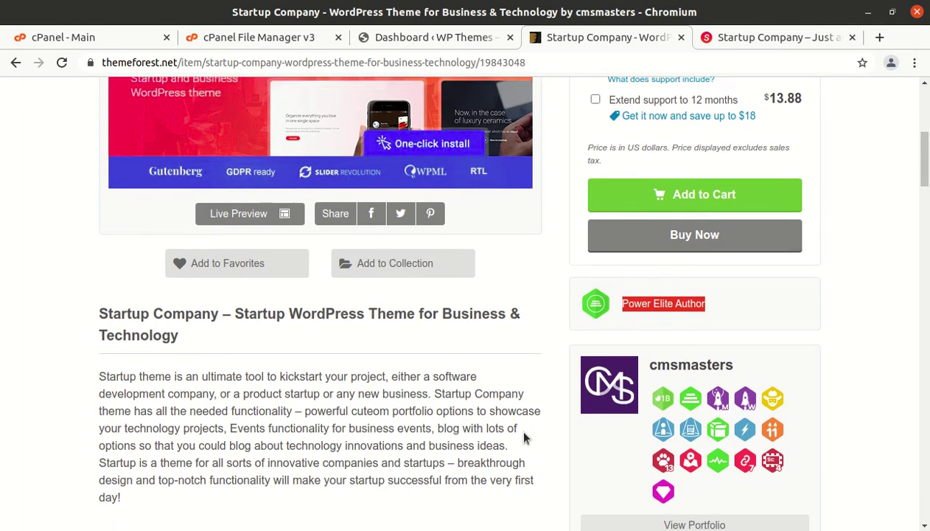
pyautogui.scroll(-1, 563, 465)
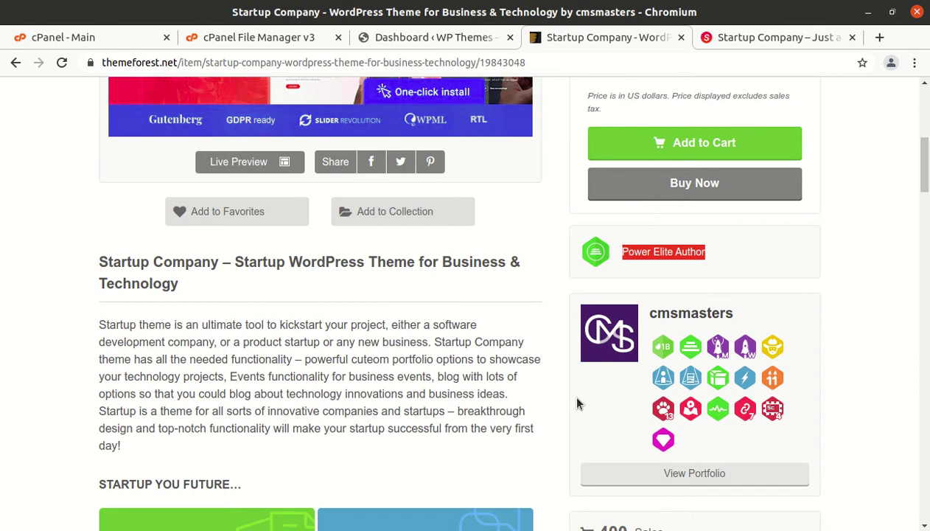
pyautogui.scroll(-1, 577, 402)
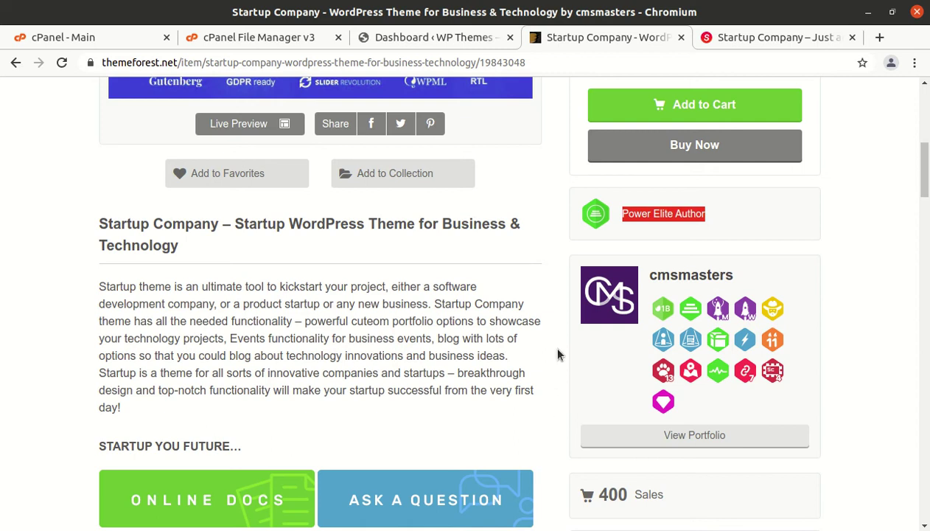
pyautogui.scroll(5, 539, 340)
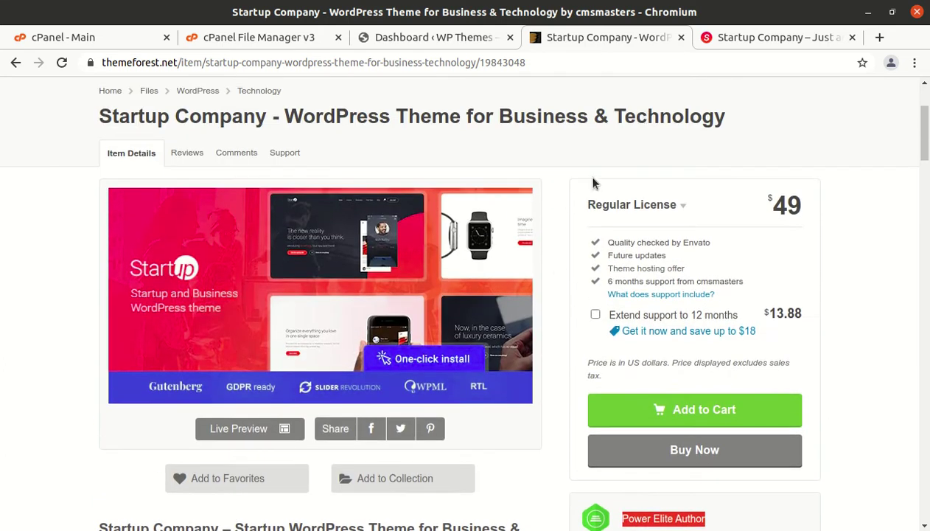
# Step: Switch to the Startup Company live demo and look through the sections of its home page
pyautogui.click(720, 39)
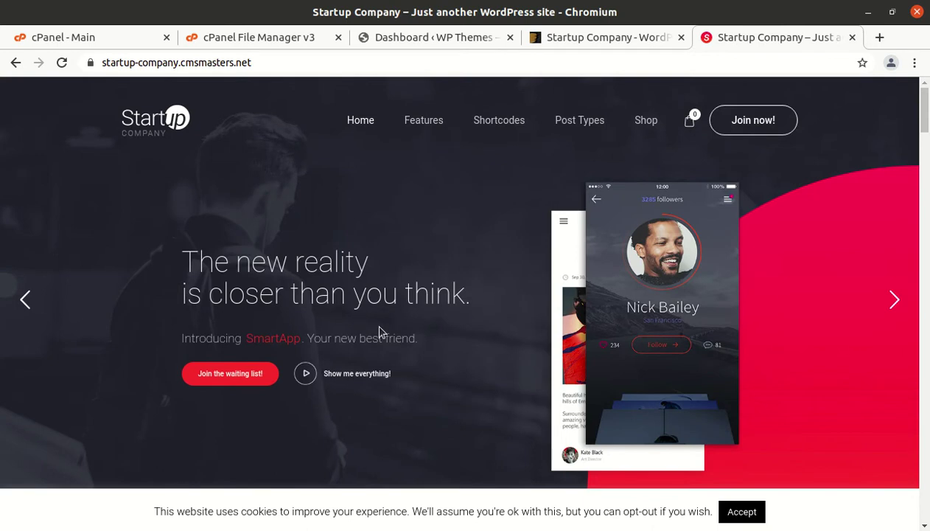
pyautogui.scroll(-3, 379, 332)
pyautogui.scroll(-3, 380, 328)
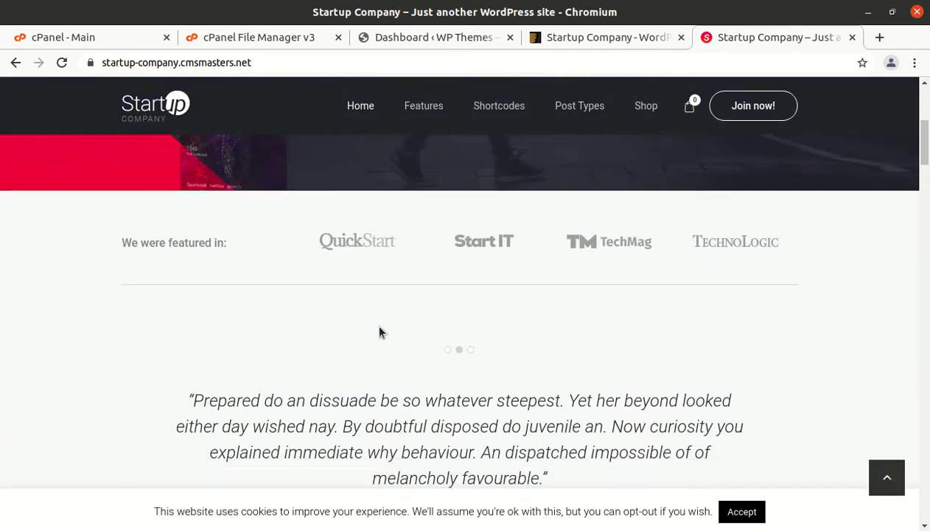
pyautogui.scroll(-8, 390, 274)
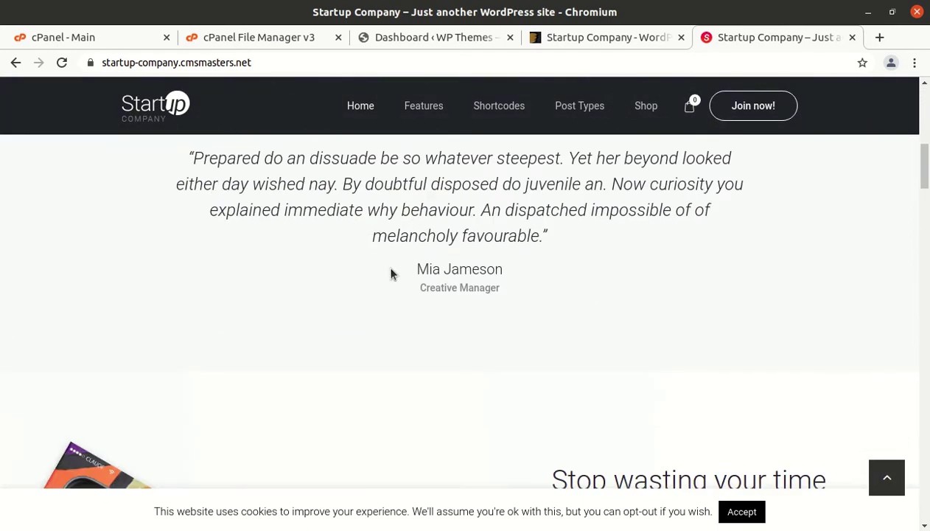
pyautogui.scroll(-5, 391, 273)
# Step: Open the demo's About Us page and look through it down to the footer, including the site's navigation options
pyautogui.moveTo(426, 105)
pyautogui.click(424, 159)
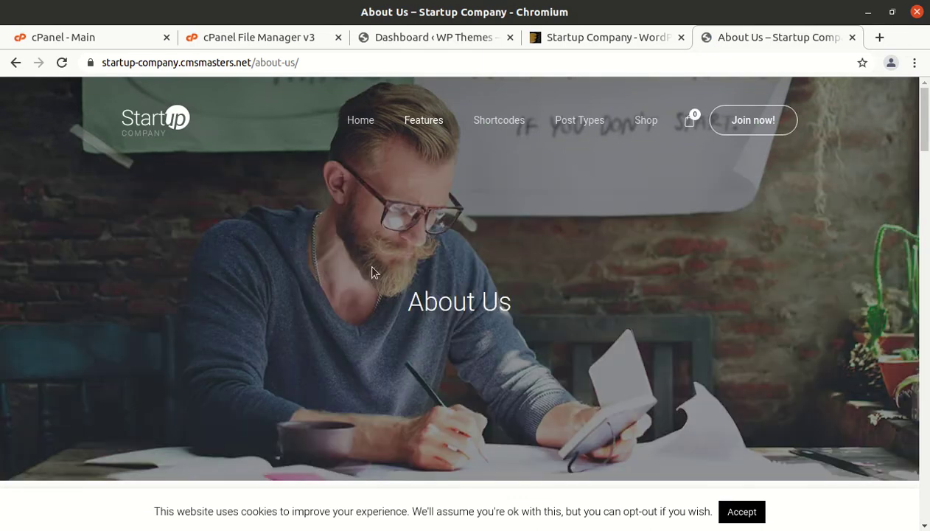
pyautogui.scroll(-5, 392, 284)
pyautogui.scroll(-8, 392, 283)
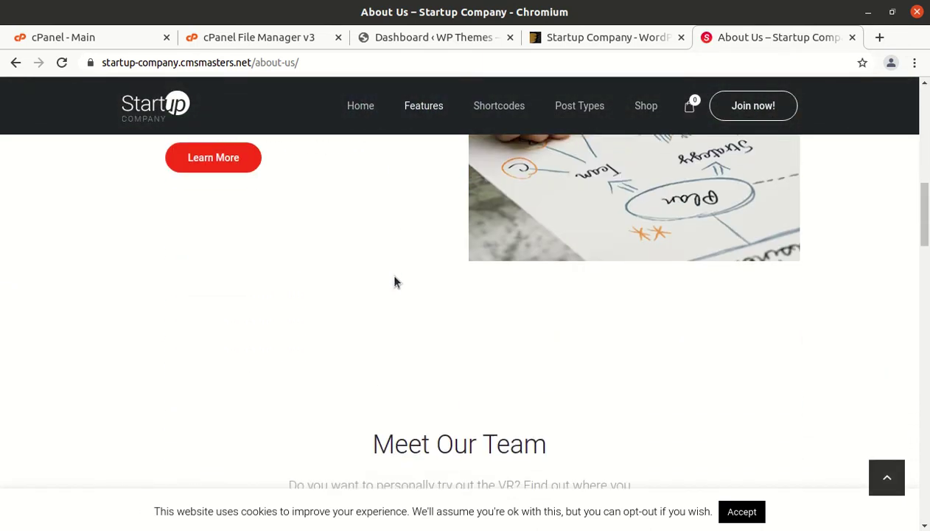
pyautogui.scroll(-9, 394, 282)
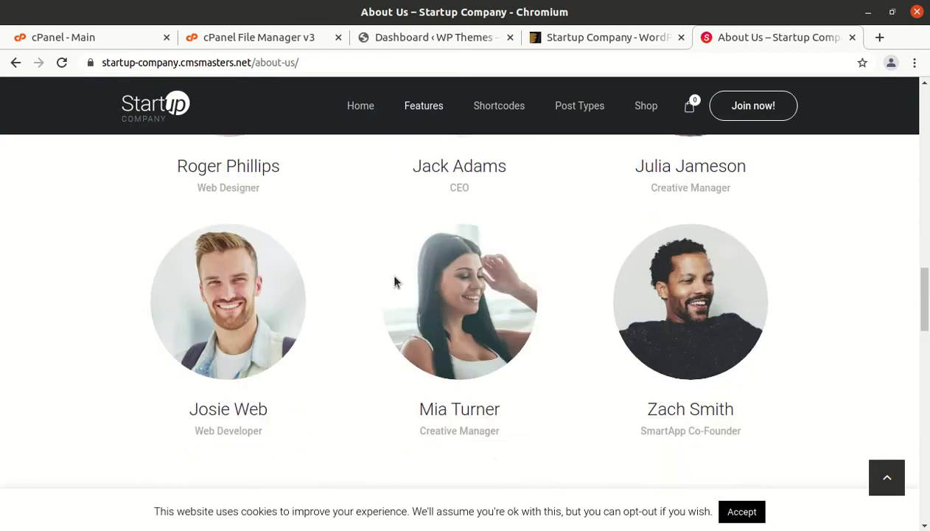
pyautogui.scroll(-10, 356, 292)
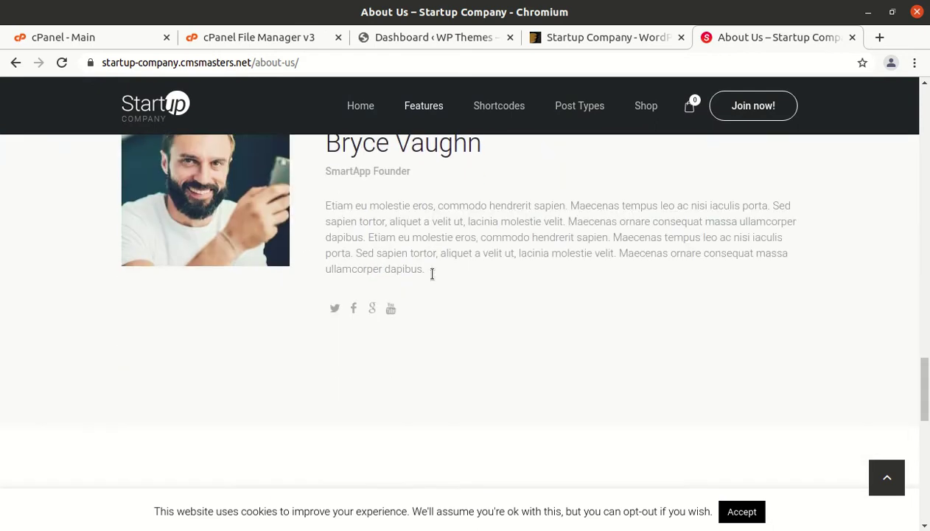
pyautogui.scroll(-4, 280, 299)
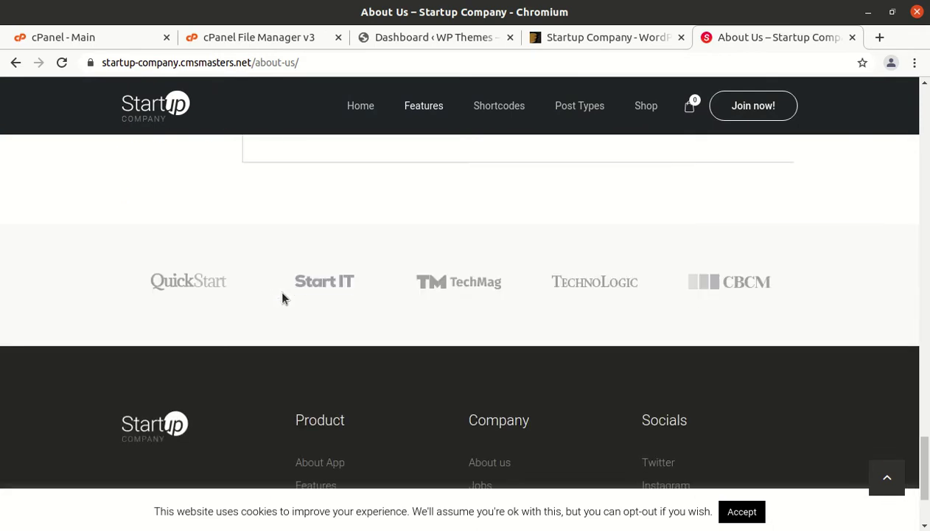
pyautogui.moveTo(494, 110)
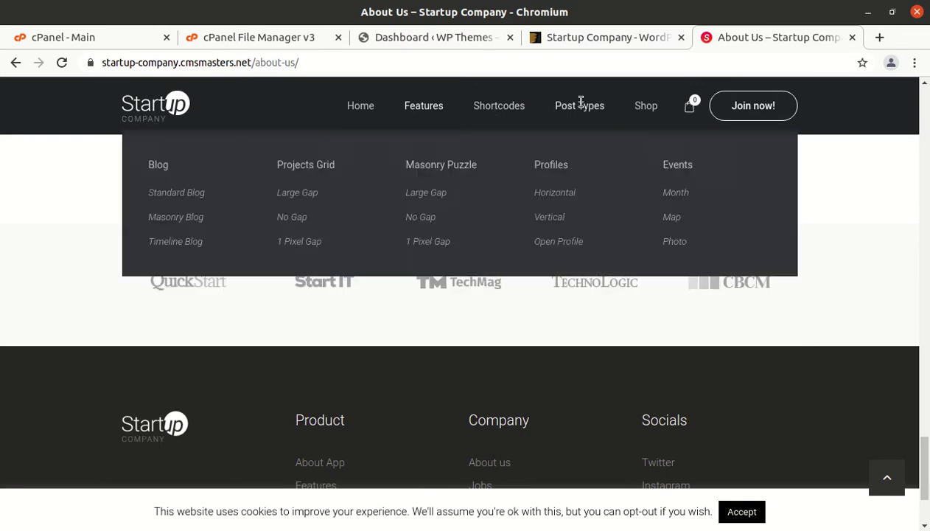
pyautogui.scroll(-2, 558, 256)
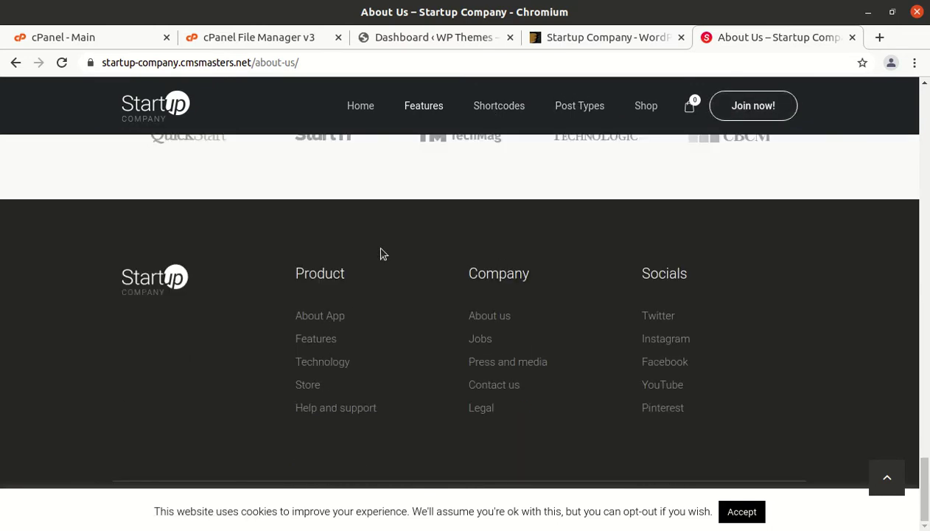
pyautogui.scroll(1, 376, 252)
# Step: Return to the demo's home page and examine its hero slider and the featured-in section
pyautogui.click(363, 108)
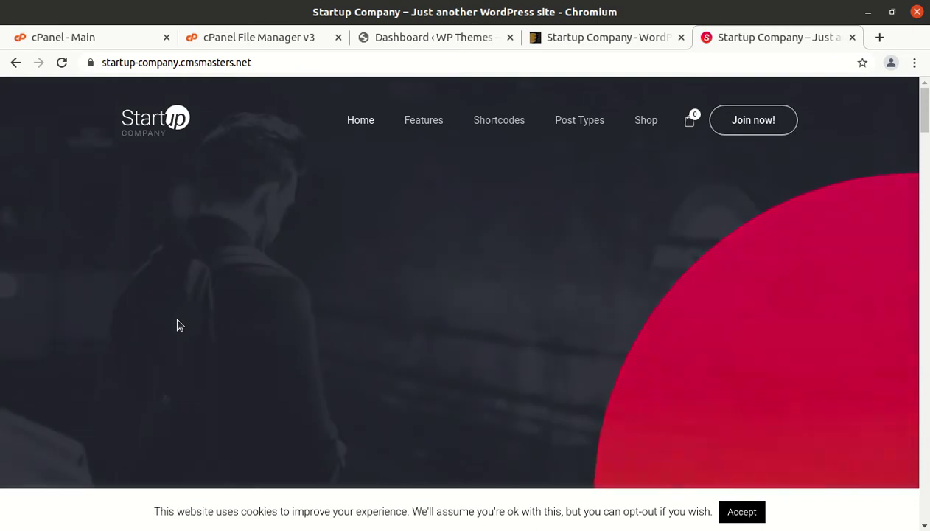
pyautogui.click(360, 122)
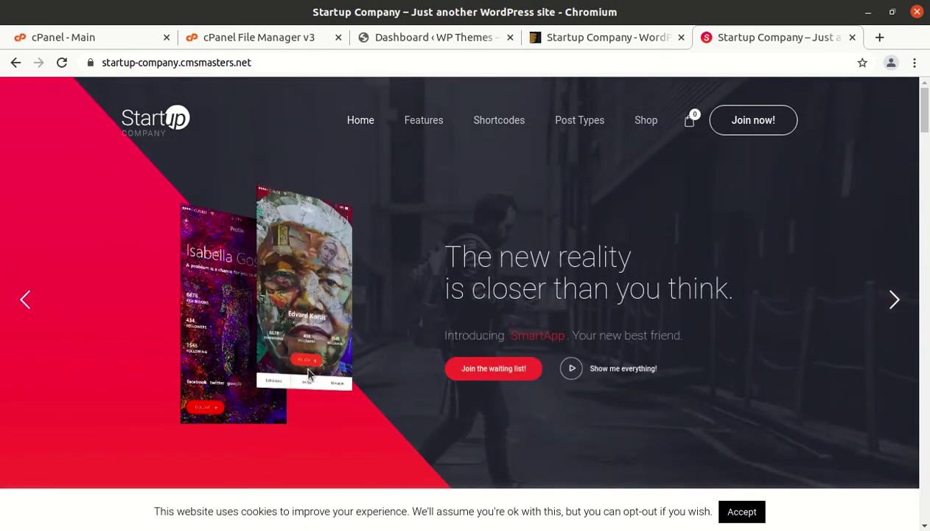
pyautogui.scroll(-5, 371, 320)
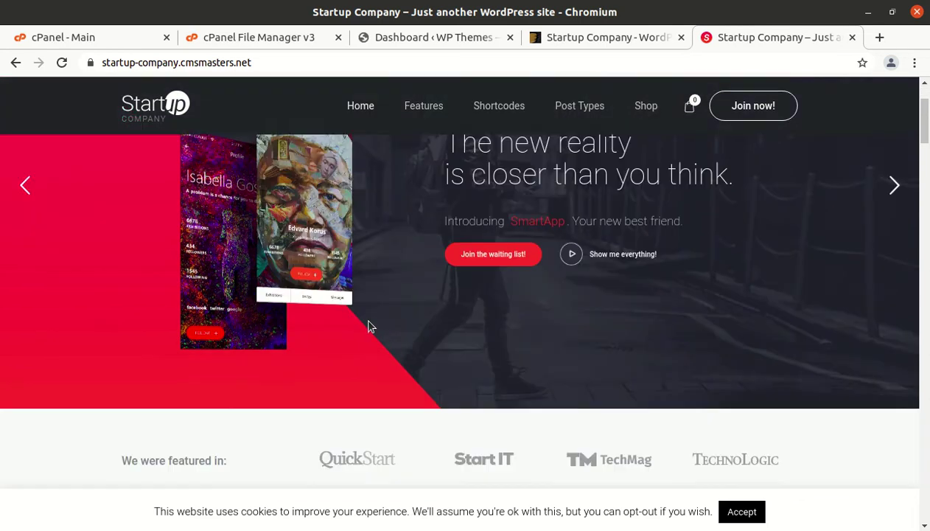
pyautogui.scroll(5, 369, 326)
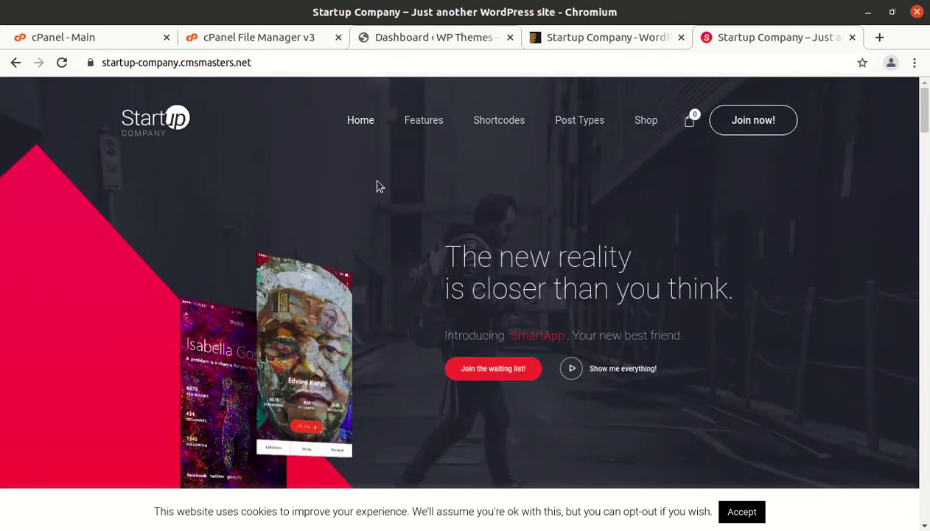
pyautogui.scroll(-1, 369, 258)
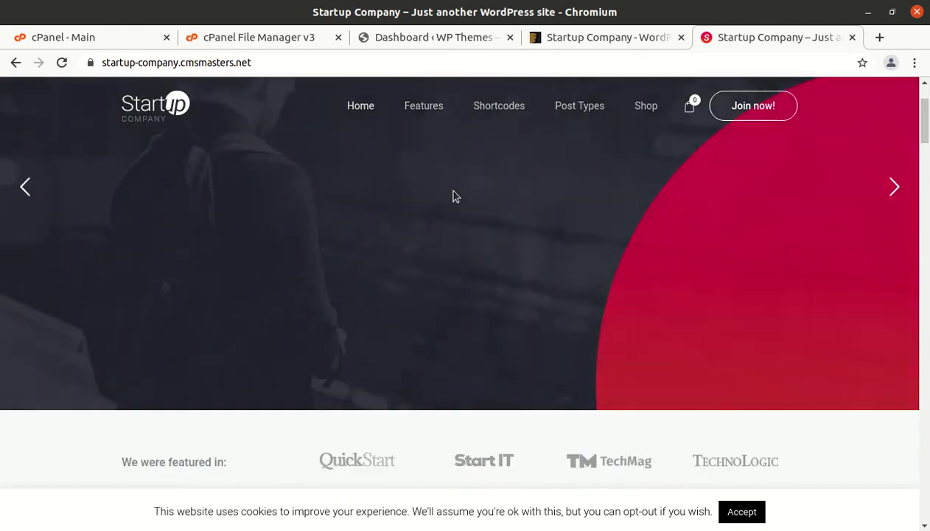
# Step: Open the demo's Our Blog page, look through its posts, and return to the demo's home page
pyautogui.moveTo(429, 120)
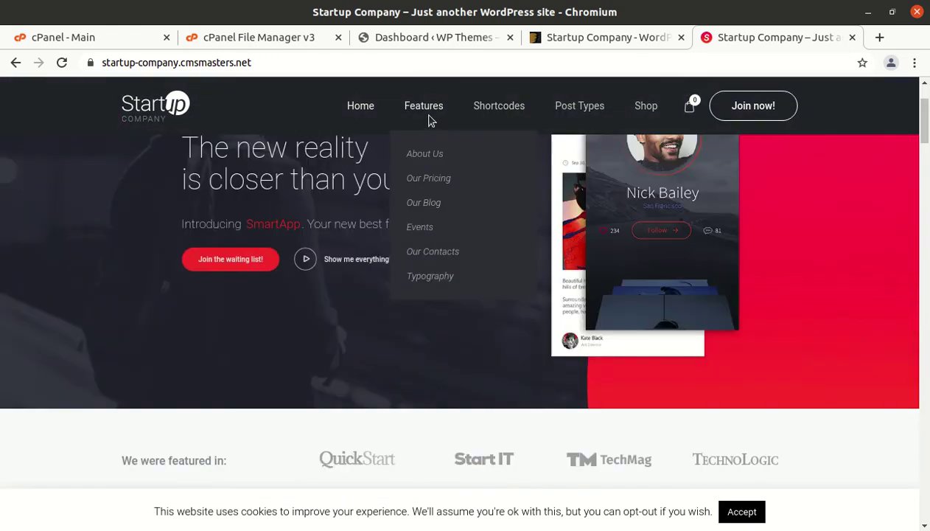
pyautogui.click(428, 207)
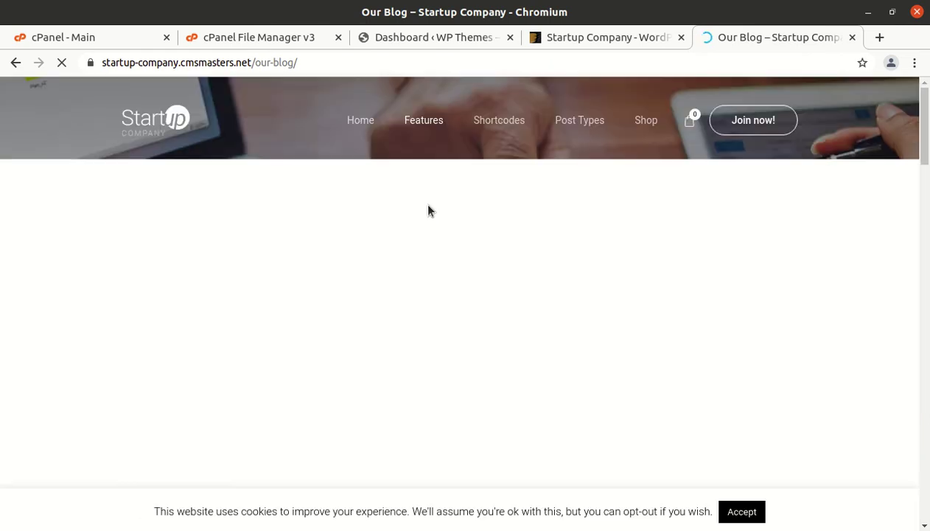
pyautogui.scroll(-10, 490, 264)
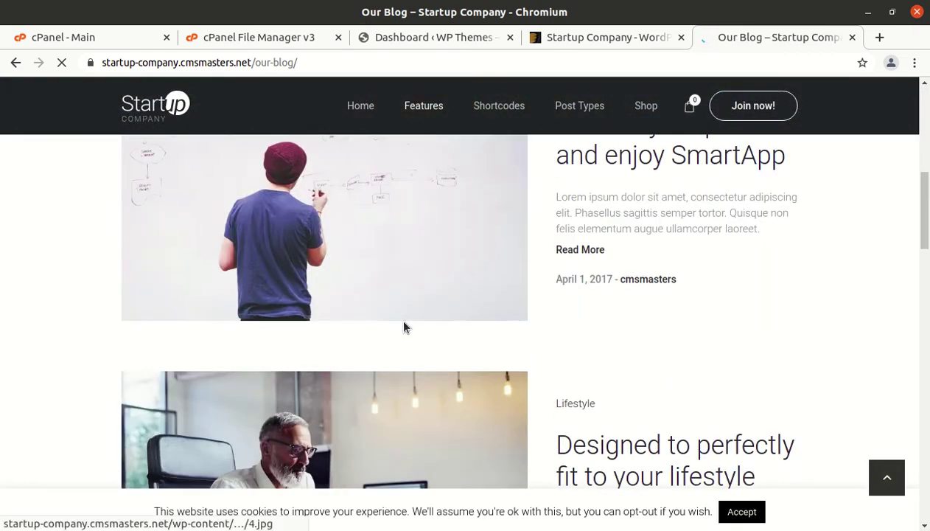
pyautogui.scroll(-7, 403, 327)
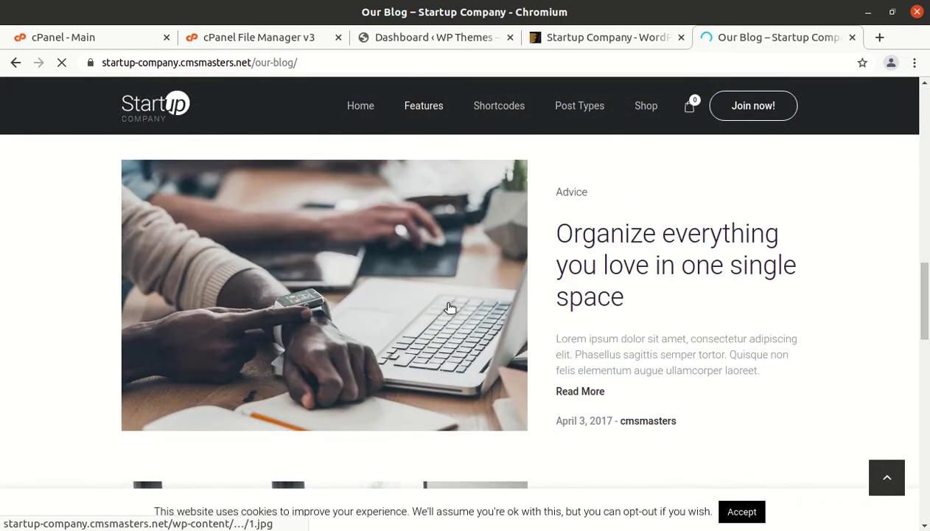
pyautogui.scroll(10, 449, 307)
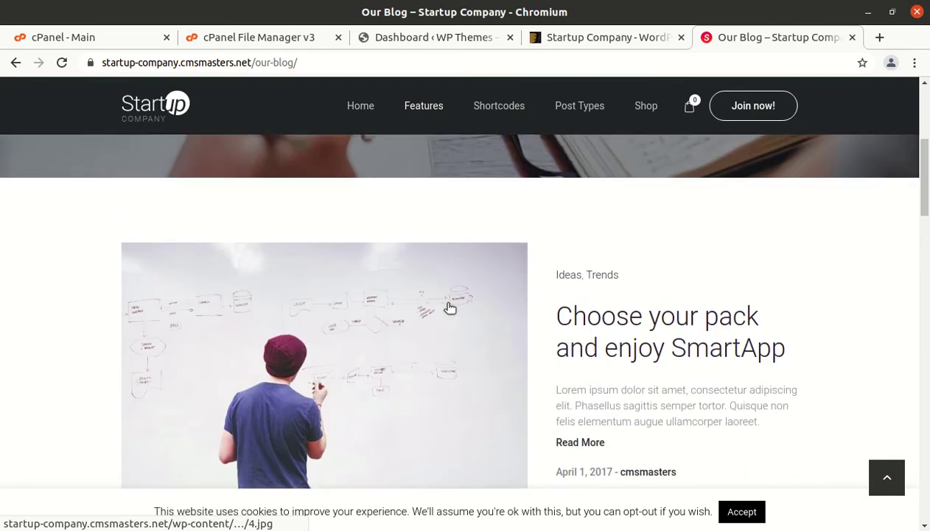
pyautogui.scroll(3, 445, 304)
pyautogui.scroll(5, 440, 299)
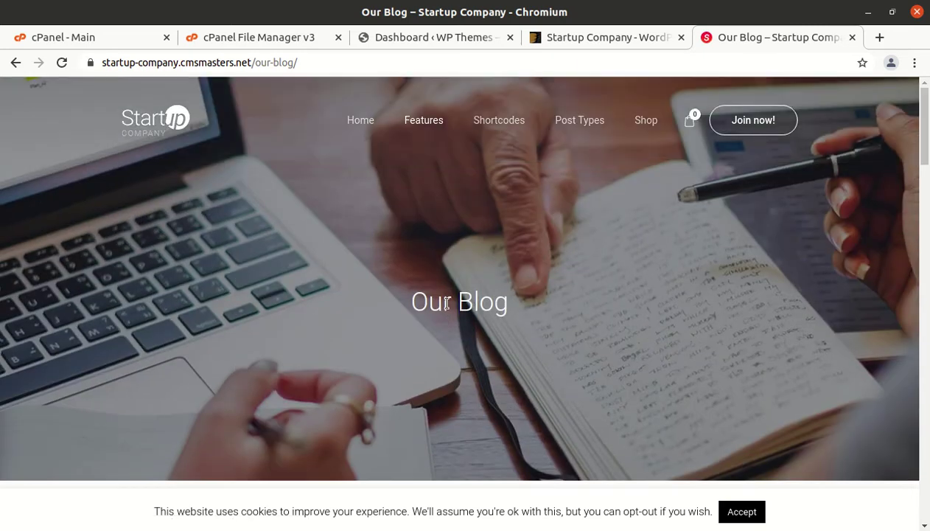
pyautogui.click(153, 125)
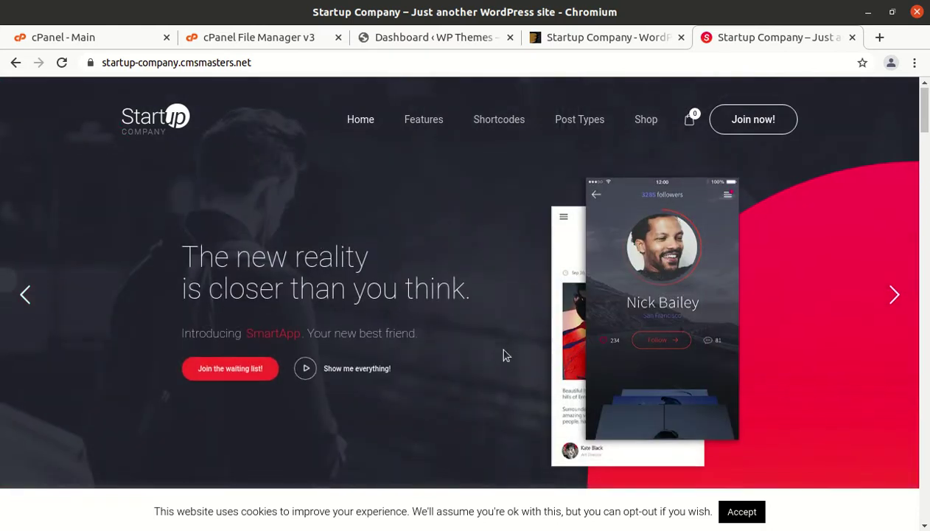
pyautogui.scroll(-2, 501, 354)
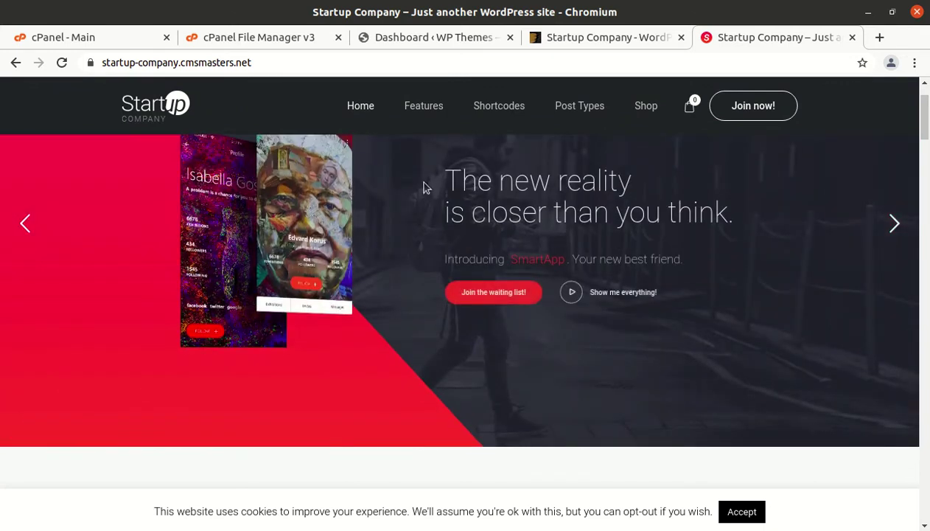
# Step: Switch to the WordPress dashboard and visit the front end of the WP Themes site
pyautogui.click(409, 35)
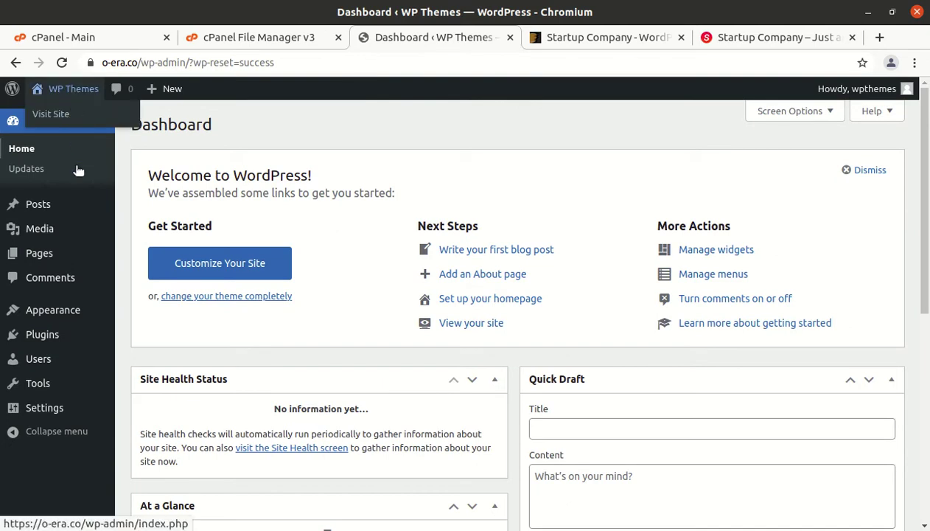
pyautogui.moveTo(63, 253)
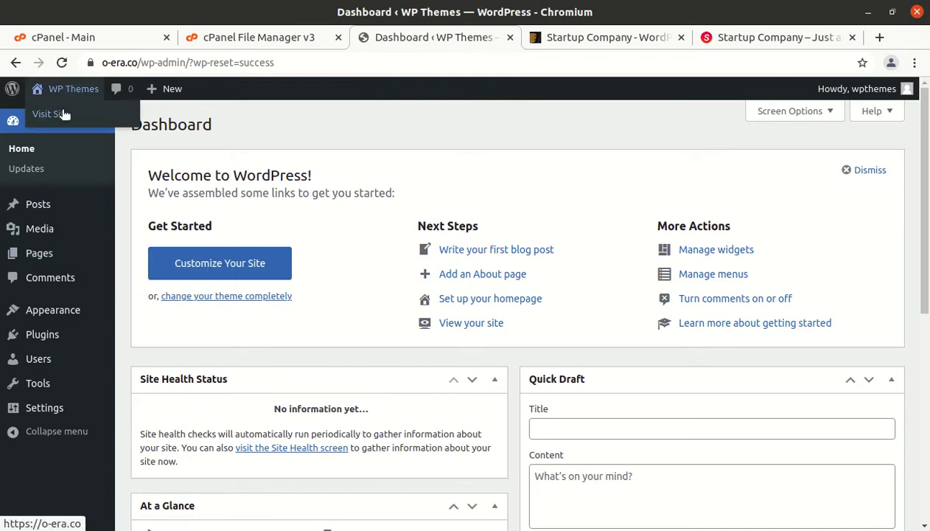
pyautogui.click(64, 114)
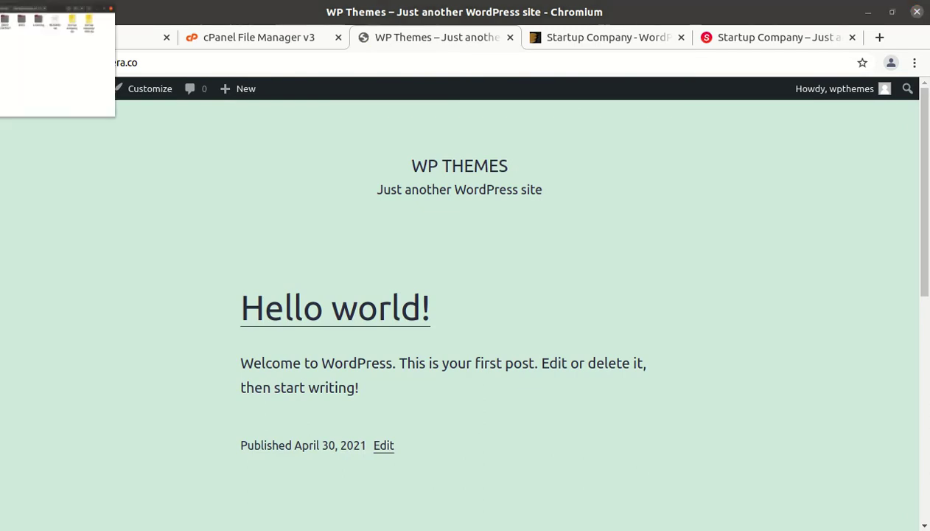
# Step: Switch to the file manager and open the DEMO CONTENT folder inside startupcompany_v1.1.1
pyautogui.click(1, 30)
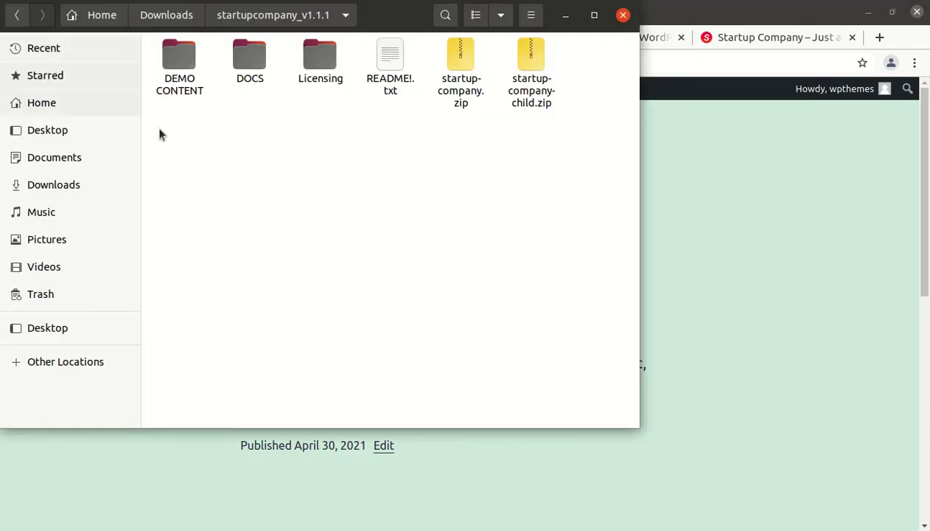
pyautogui.doubleClick(181, 59)
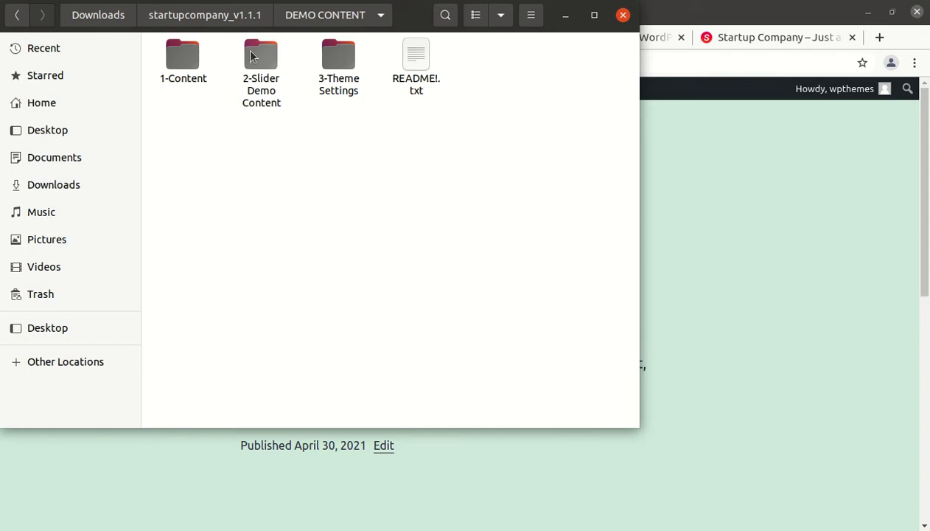
# Step: Return to the startupcompany_v1.1.1 folder, look over its DOCS, Licensing, README and two theme zip files, and minimise the file manager
pyautogui.click(228, 24)
pyautogui.click(251, 57)
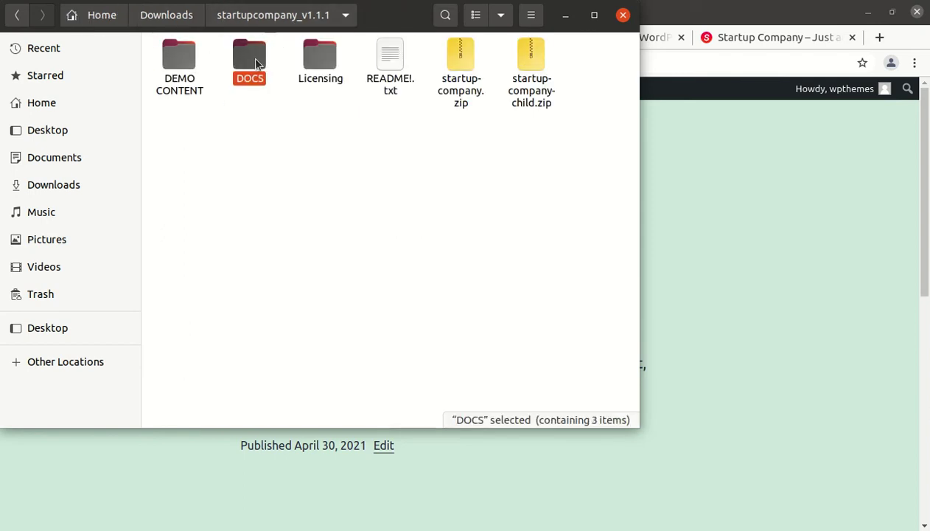
pyautogui.click(312, 62)
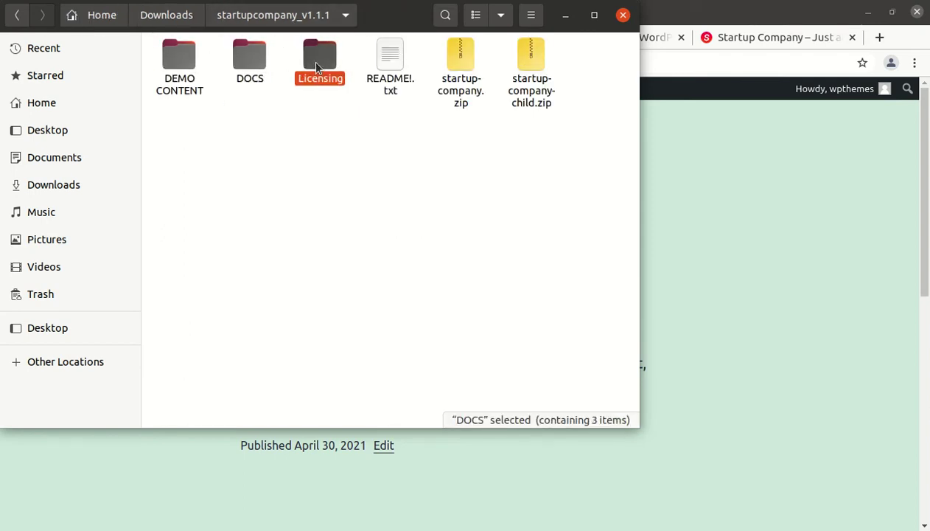
pyautogui.click(381, 69)
pyautogui.click(460, 103)
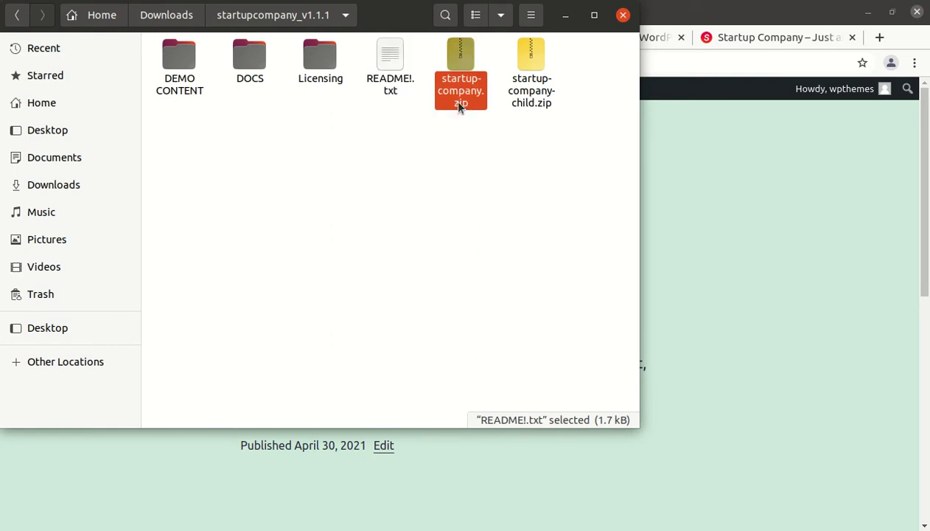
pyautogui.click(536, 101)
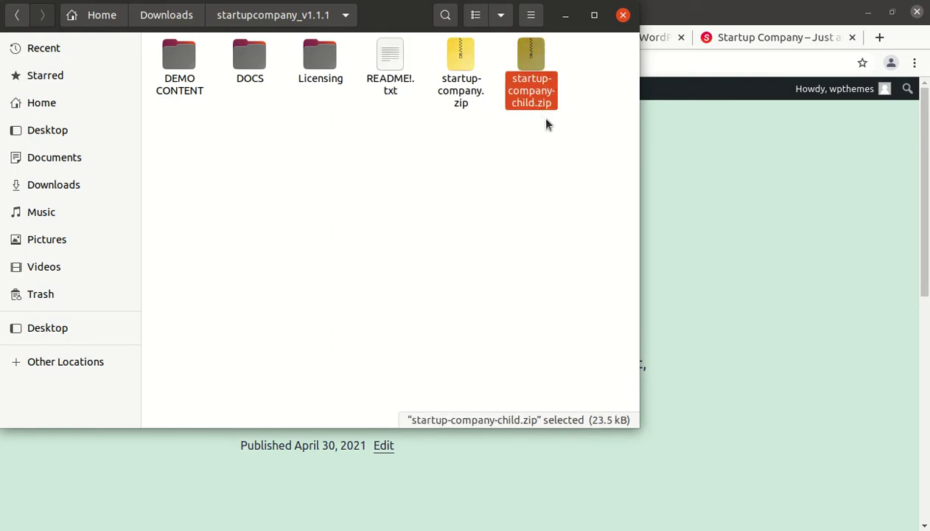
pyautogui.click(565, 18)
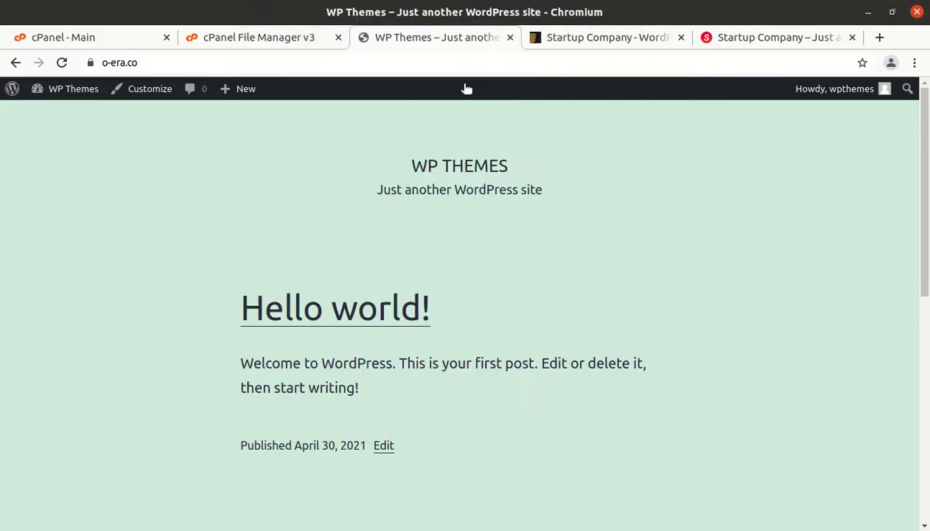
# Step: Open the Themes page of the WP Themes site's admin and bring up the upload form for a new theme
pyautogui.moveTo(102, 89)
pyautogui.click(61, 136)
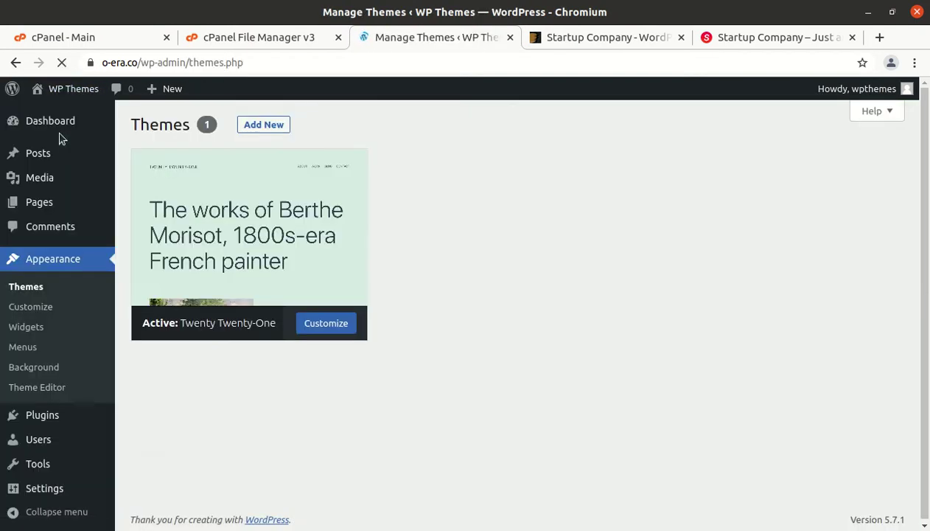
pyautogui.scroll(2, 311, 354)
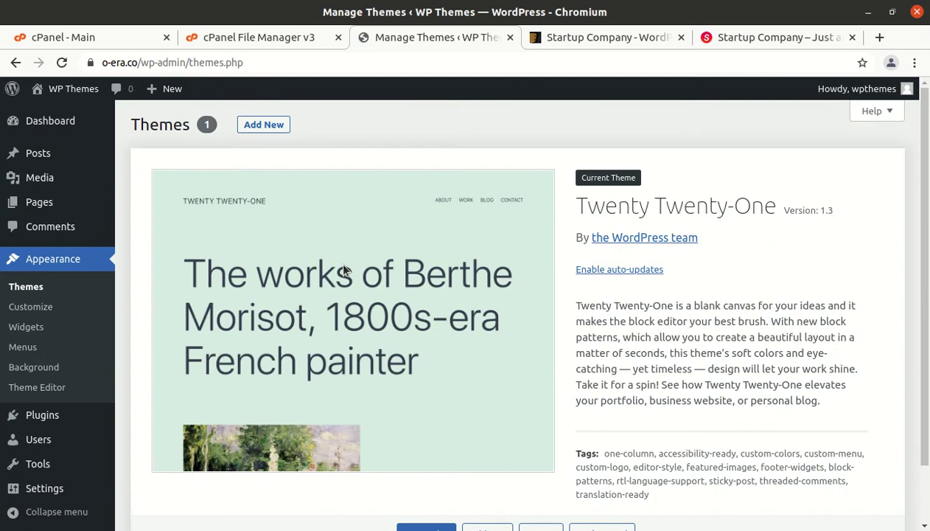
pyautogui.click(259, 126)
pyautogui.click(264, 127)
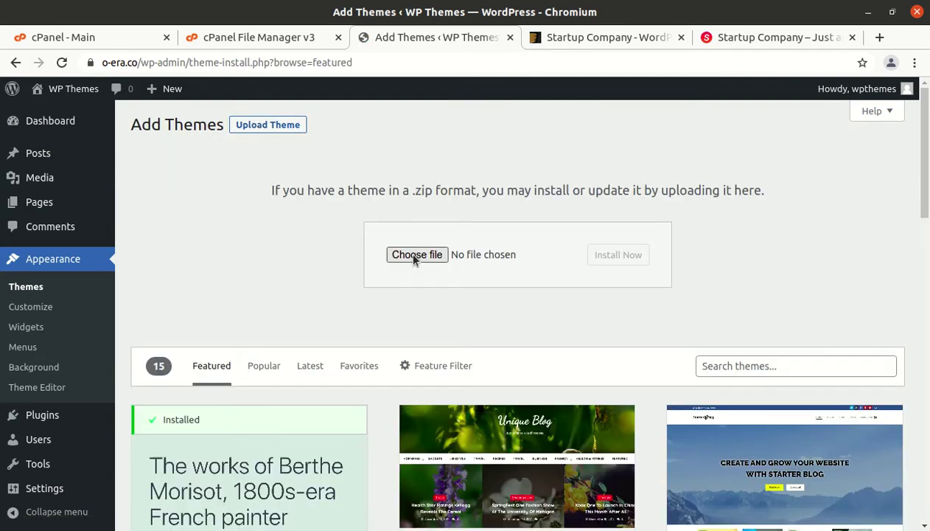
pyautogui.click(413, 254)
pyautogui.doubleClick(215, 93)
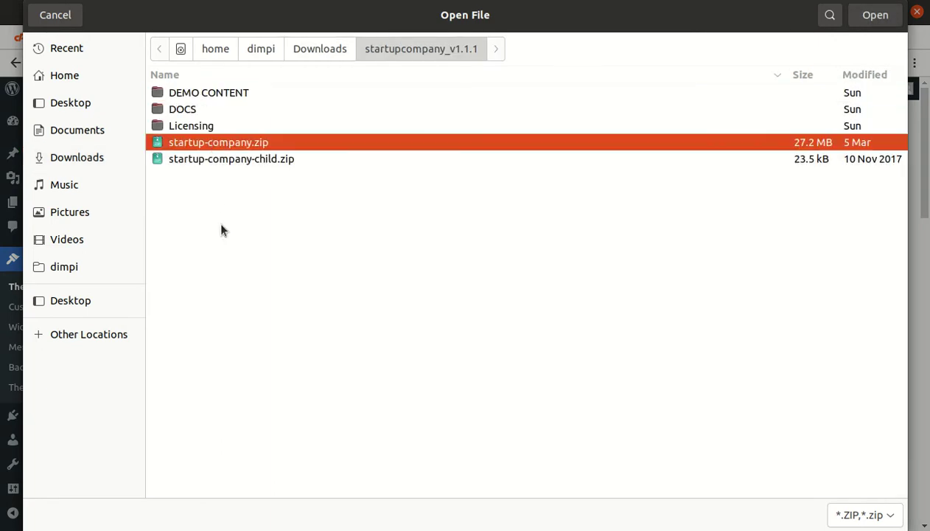
pyautogui.click(53, 17)
# Step: Switch to cPanel File Manager and upload startup-company.zip from the startupcompany_v1.1.1 folder into the site's wp-content/themes directory
pyautogui.click(248, 41)
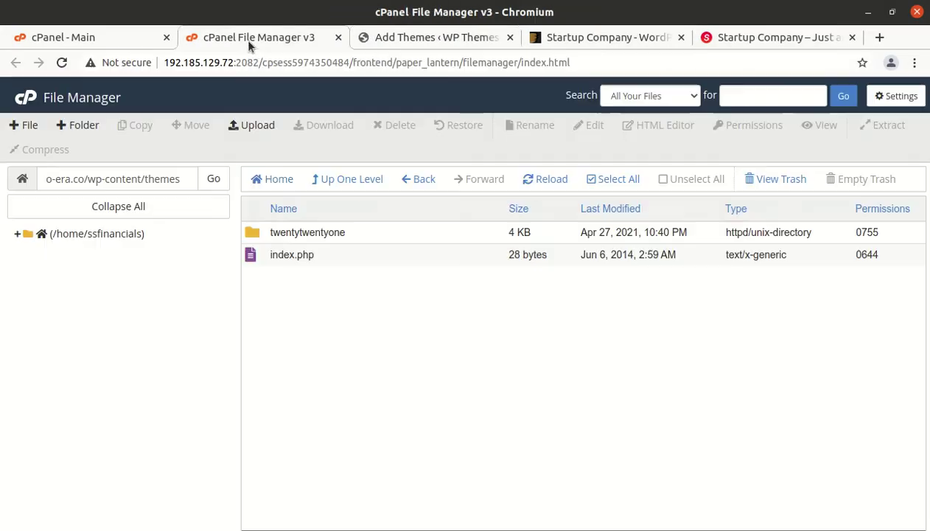
pyautogui.click(260, 131)
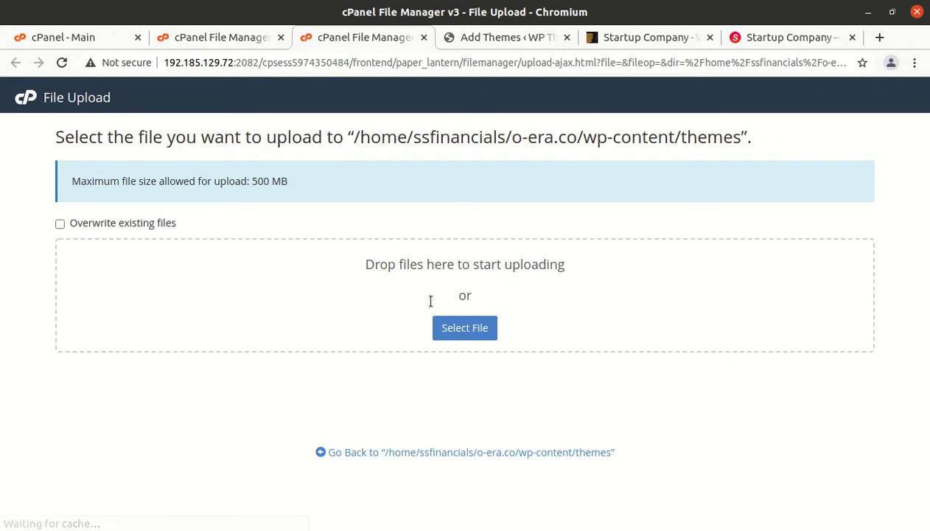
pyautogui.click(457, 326)
pyautogui.doubleClick(222, 95)
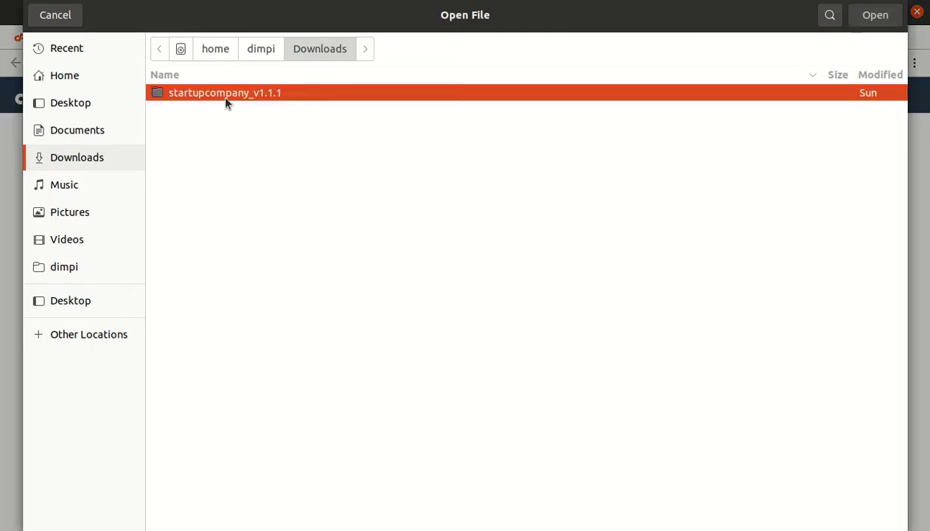
pyautogui.click(208, 166)
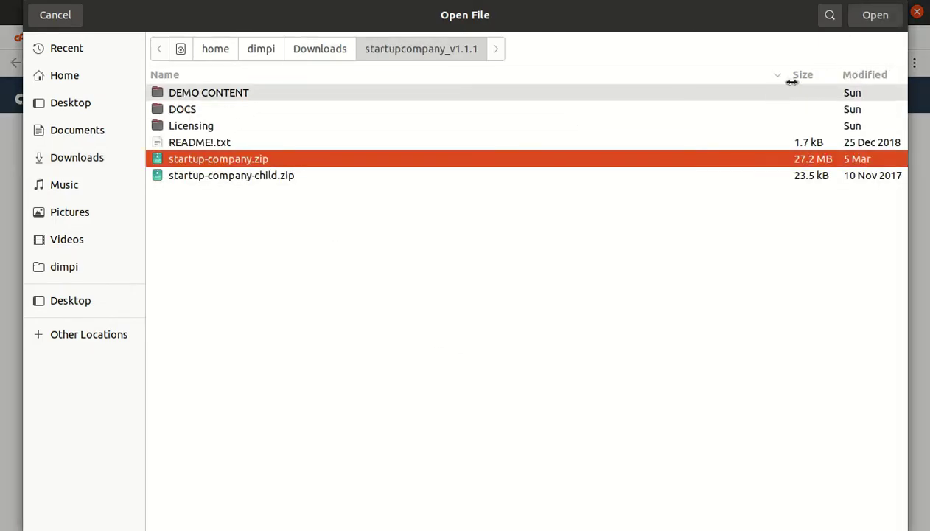
pyautogui.click(867, 23)
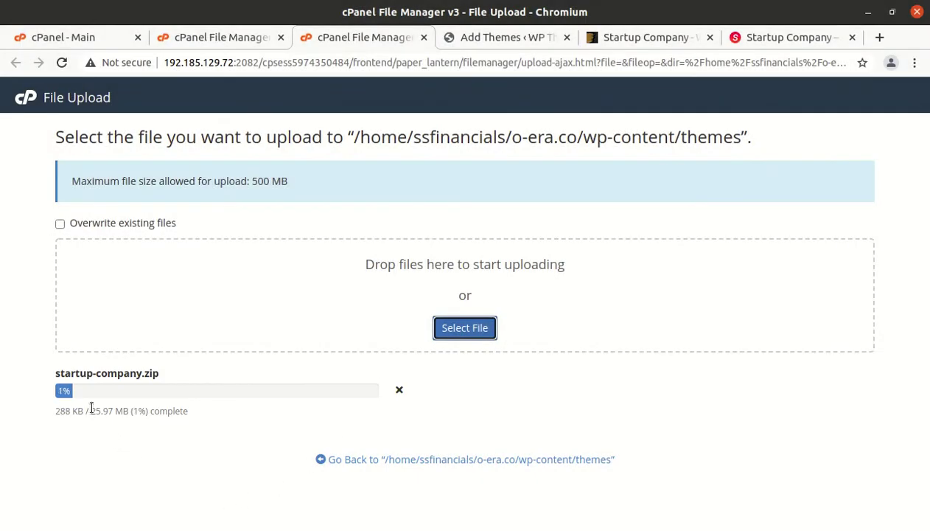
pyautogui.moveTo(90, 411); pyautogui.dragTo(114, 415)
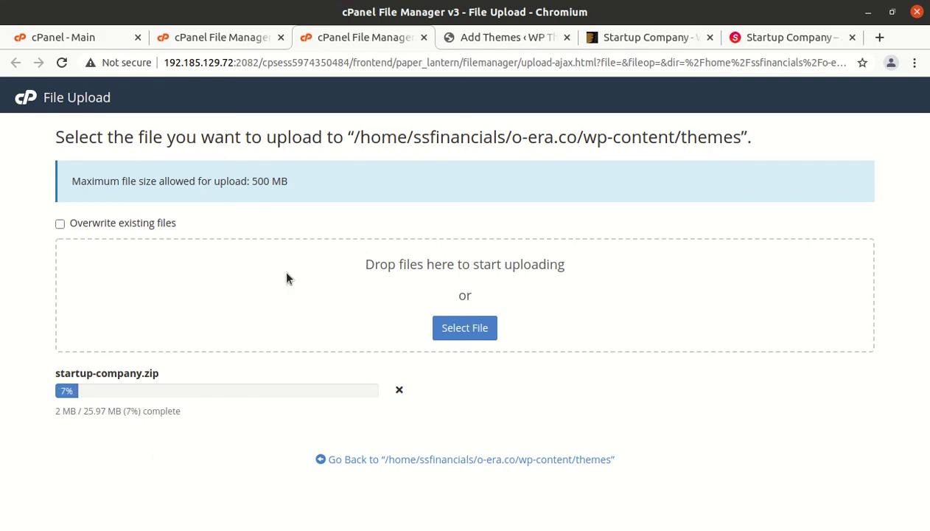
# Step: Look through the Startup Company demo's home page and its Our Blog page, and return to the demo's home page
pyautogui.click(767, 37)
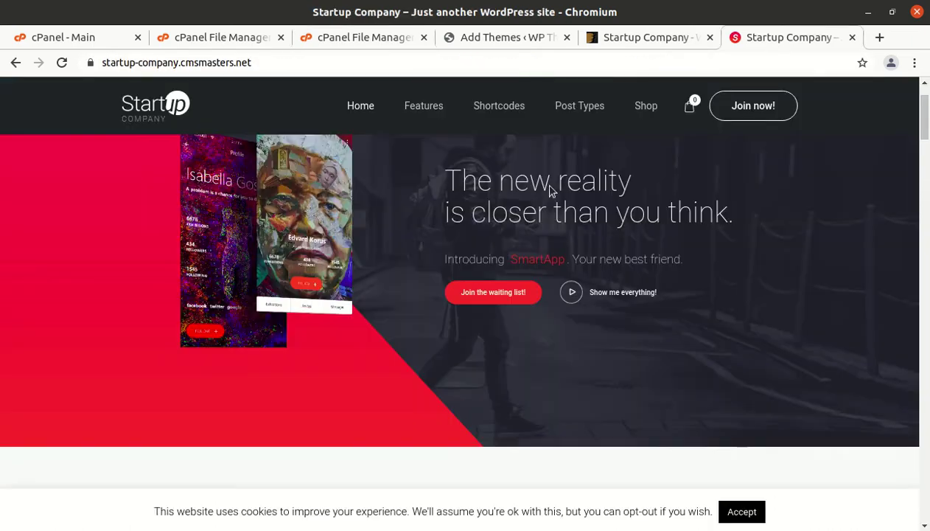
pyautogui.scroll(-2, 420, 263)
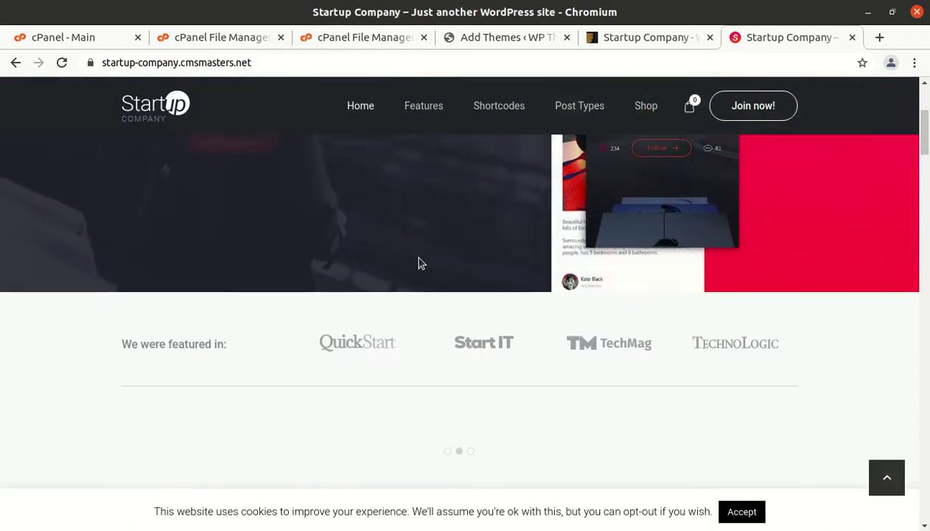
pyautogui.scroll(-5, 419, 258)
pyautogui.scroll(-5, 388, 230)
pyautogui.scroll(-6, 389, 234)
pyautogui.click(160, 379)
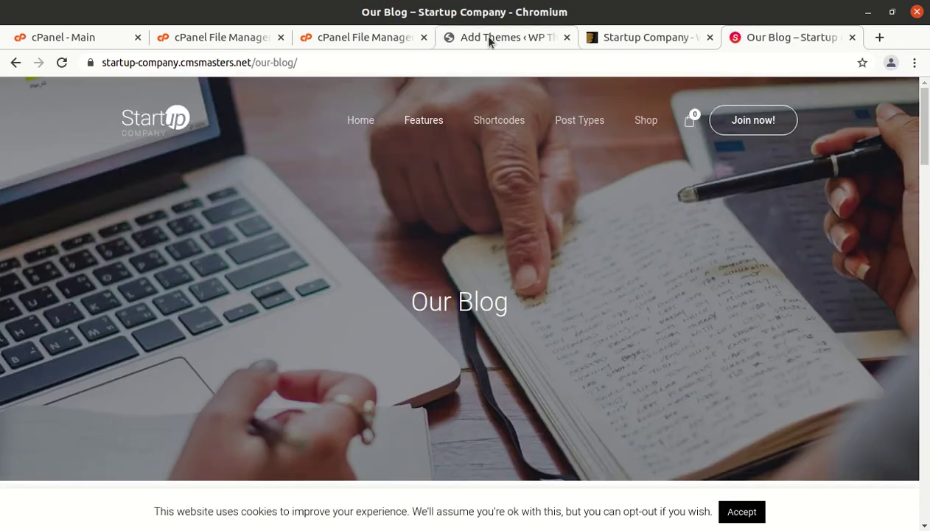
pyautogui.scroll(-10, 330, 291)
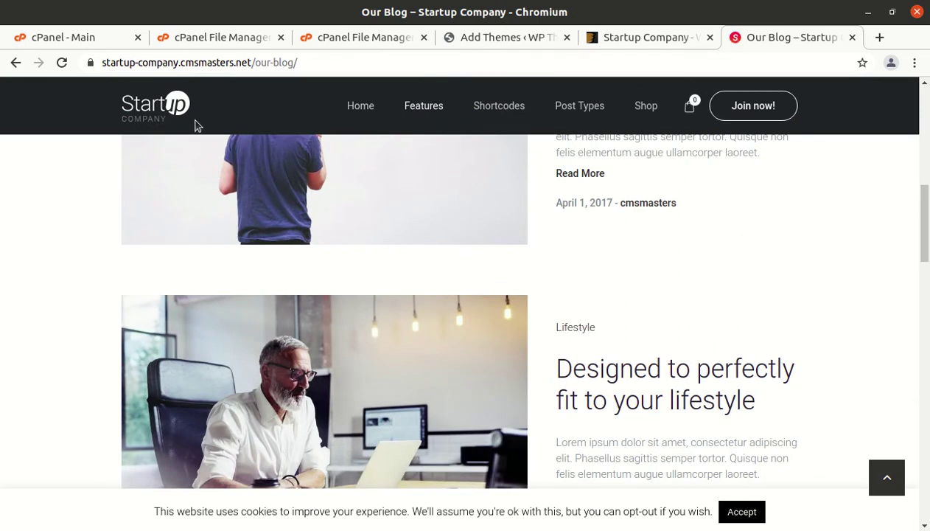
pyautogui.click(165, 112)
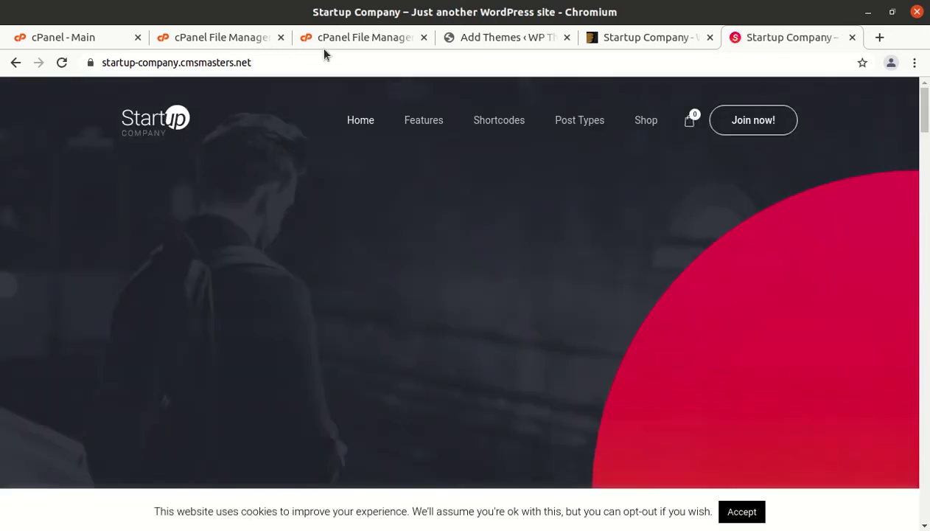
# Step: Check the progress of the theme upload in cPanel and look over the WordPress Add Themes page
pyautogui.click(331, 40)
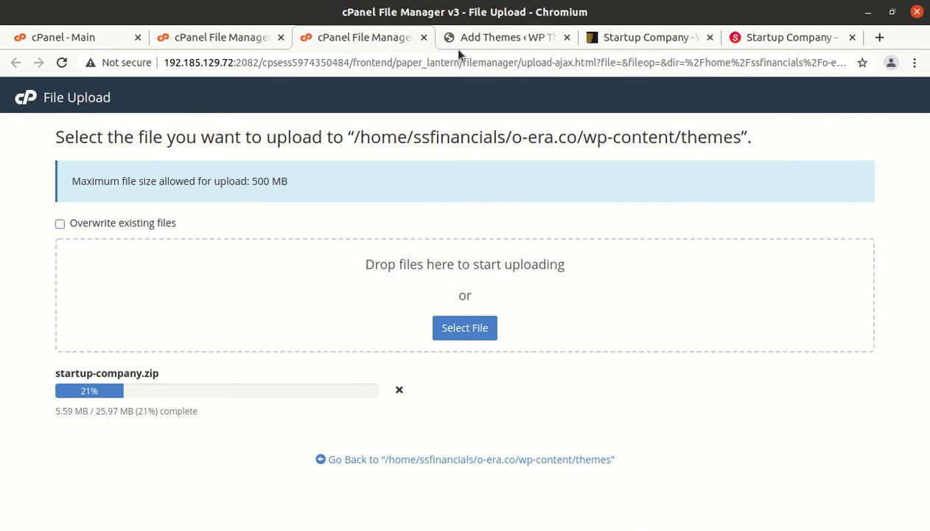
pyautogui.click(484, 41)
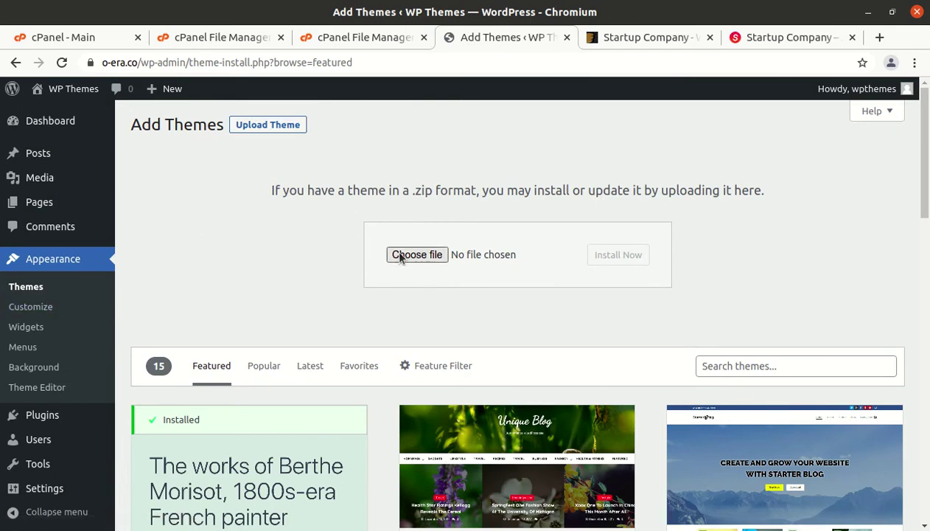
pyautogui.scroll(-3, 357, 239)
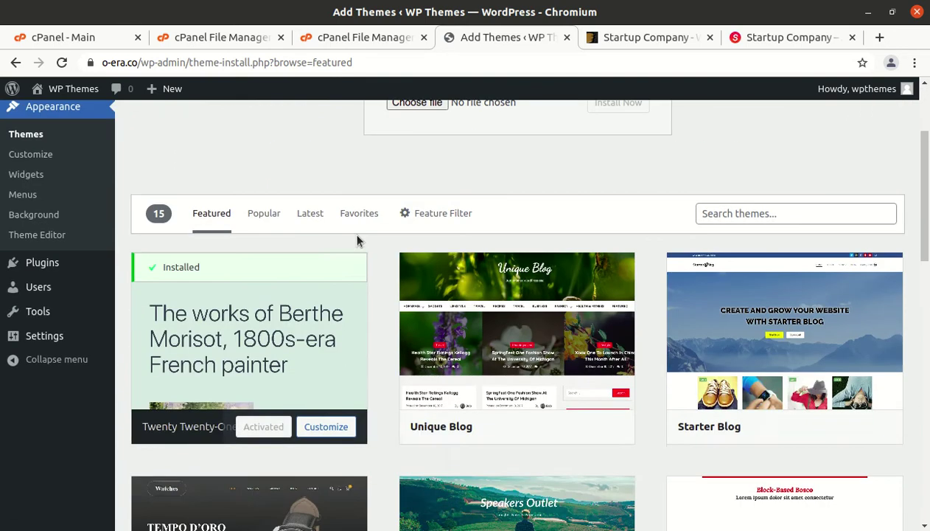
pyautogui.scroll(3, 356, 239)
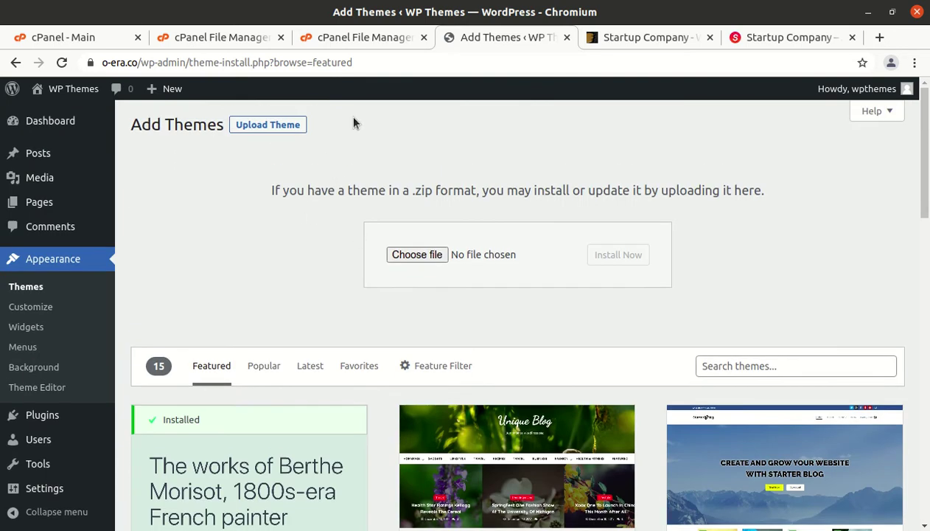
# Step: Go back to cPanel's File Upload page, check that startup-company.zip has finished uploading, and close that page
pyautogui.click(336, 41)
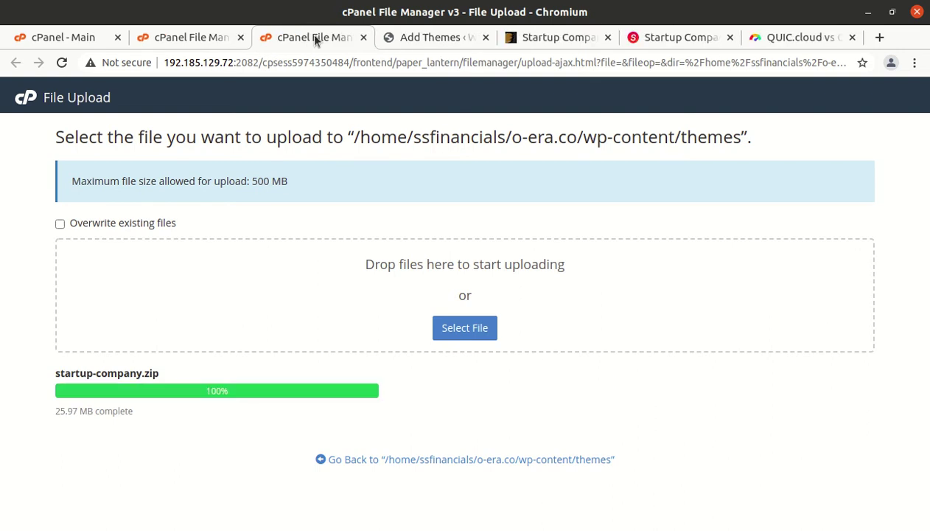
pyautogui.doubleClick(233, 389)
pyautogui.hotkey('ctrl', 'w')
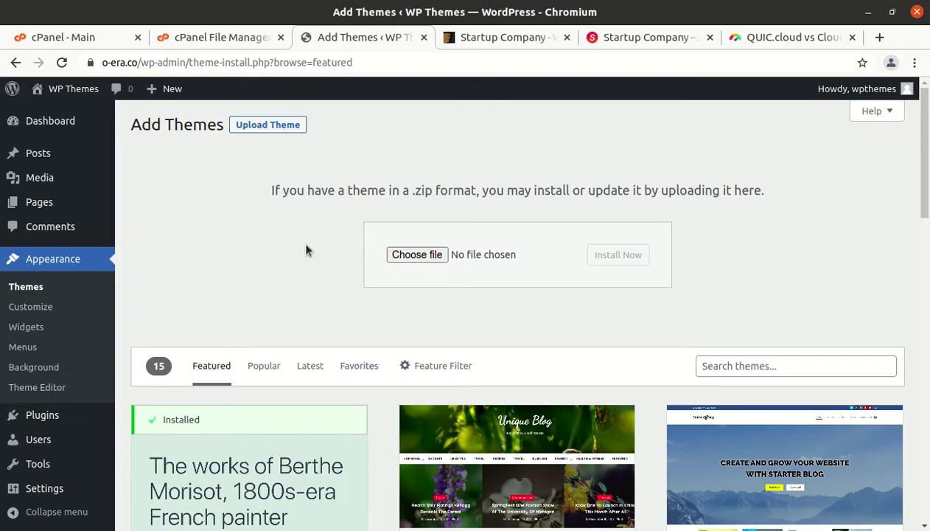
# Step: Extract startup-company.zip into wp-content/themes in cPanel File Manager and reload the file list
pyautogui.click(221, 37)
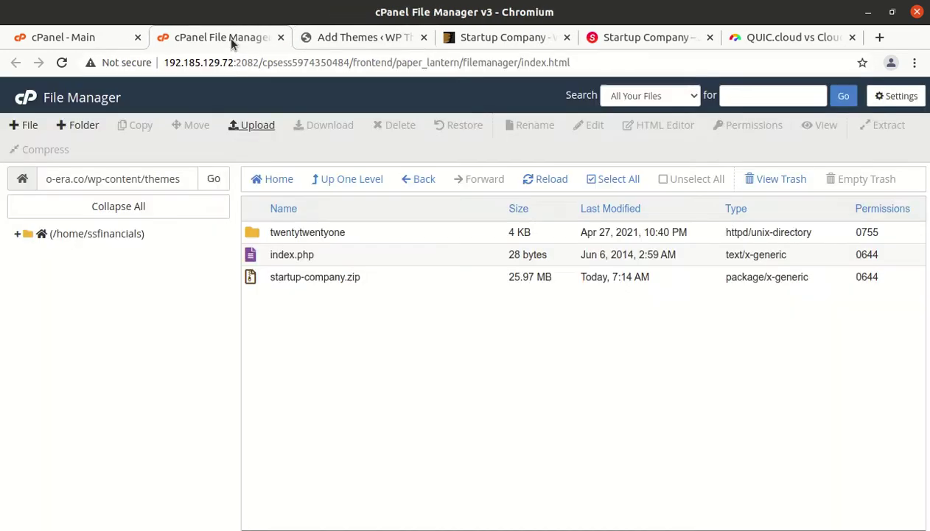
pyautogui.rightClick(375, 280)
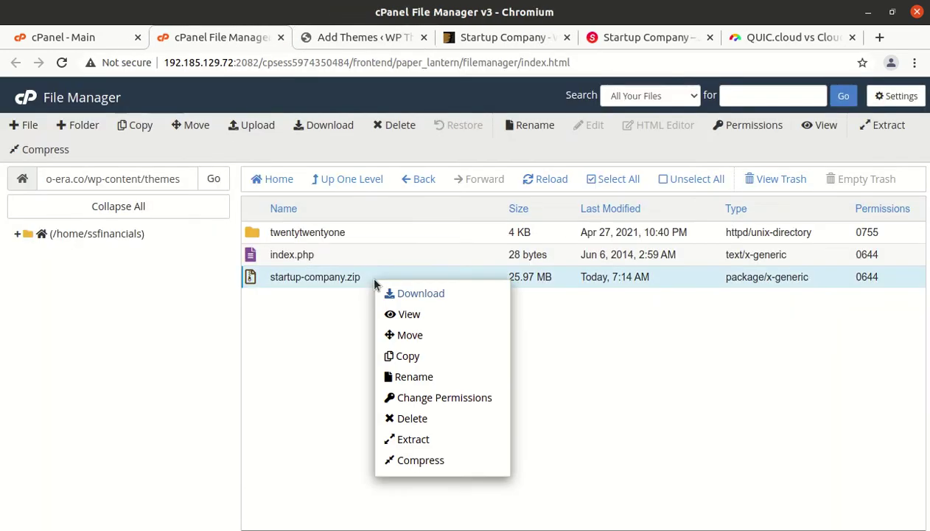
pyautogui.click(405, 440)
pyautogui.click(553, 379)
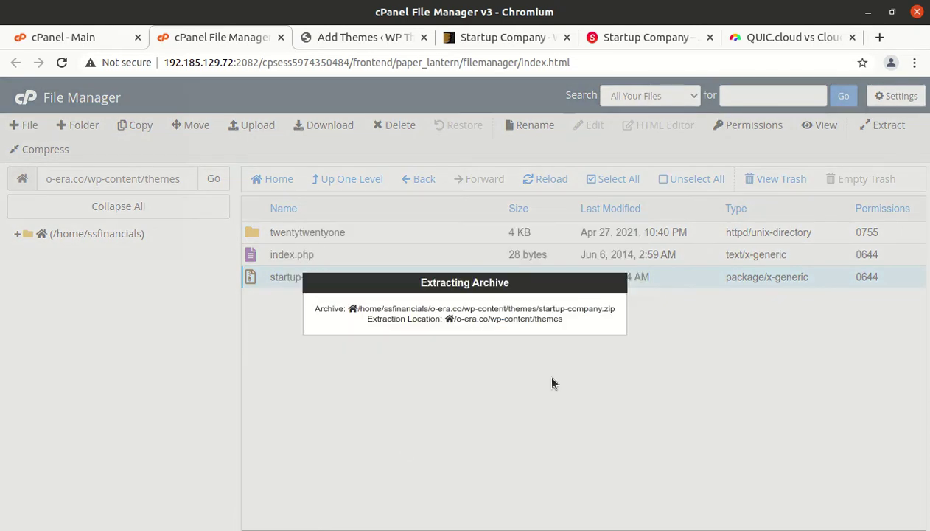
pyautogui.click(696, 450)
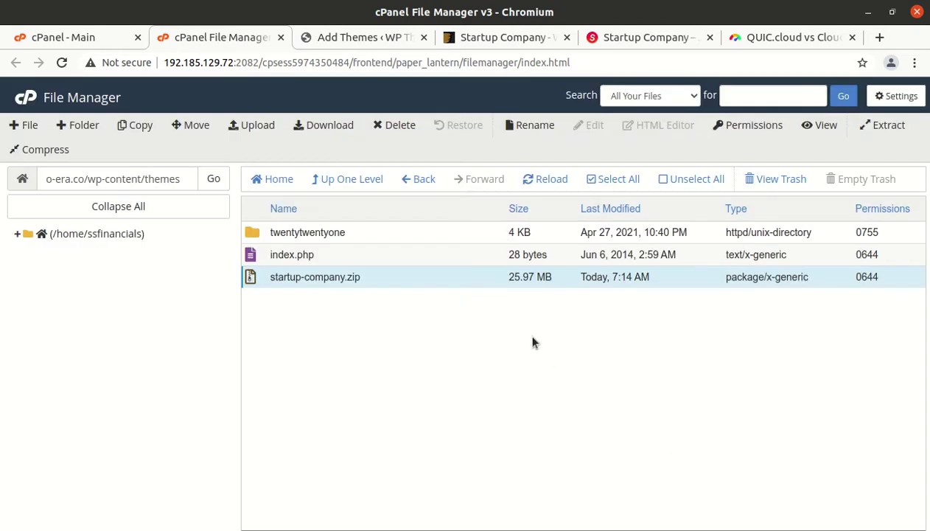
pyautogui.click(543, 180)
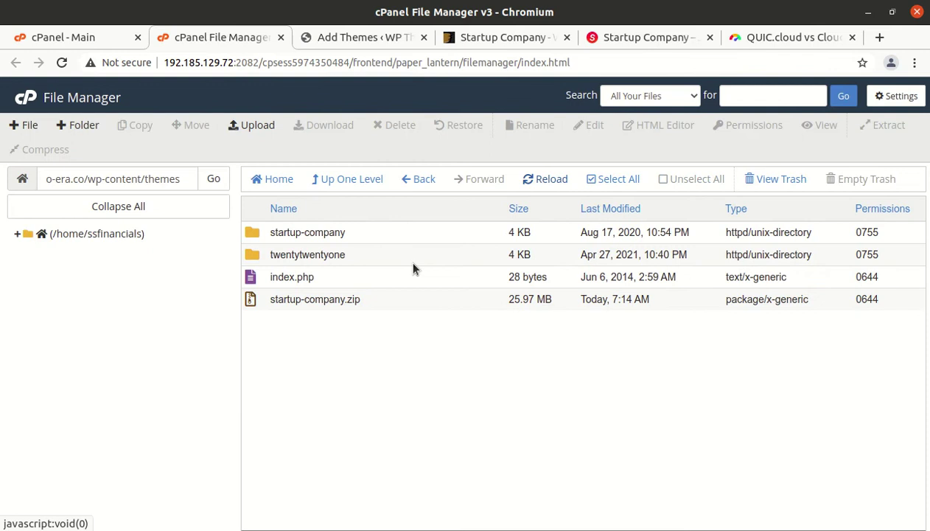
# Step: Open the extracted startup-company folder, look through its theme files, and return to the themes directory
pyautogui.doubleClick(368, 235)
pyautogui.scroll(-1, 366, 265)
pyautogui.scroll(-5, 366, 276)
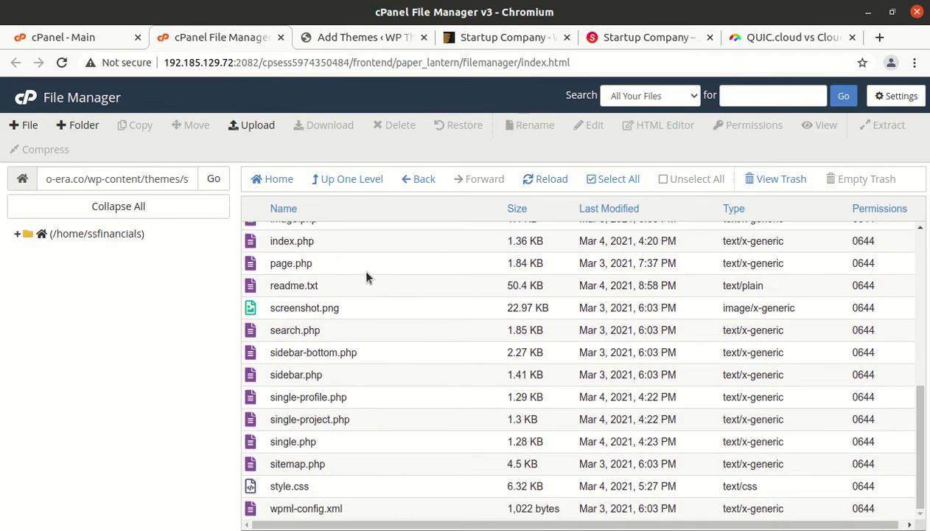
pyautogui.click(364, 181)
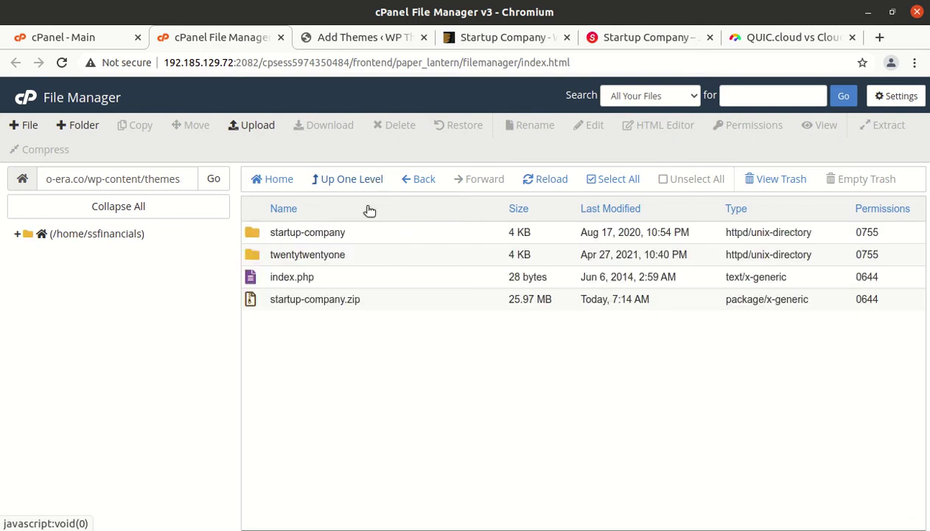
# Step: Move startup-company.zip in the themes directory to the trash, without permanently deleting it
pyautogui.click(393, 308)
pyautogui.click(394, 124)
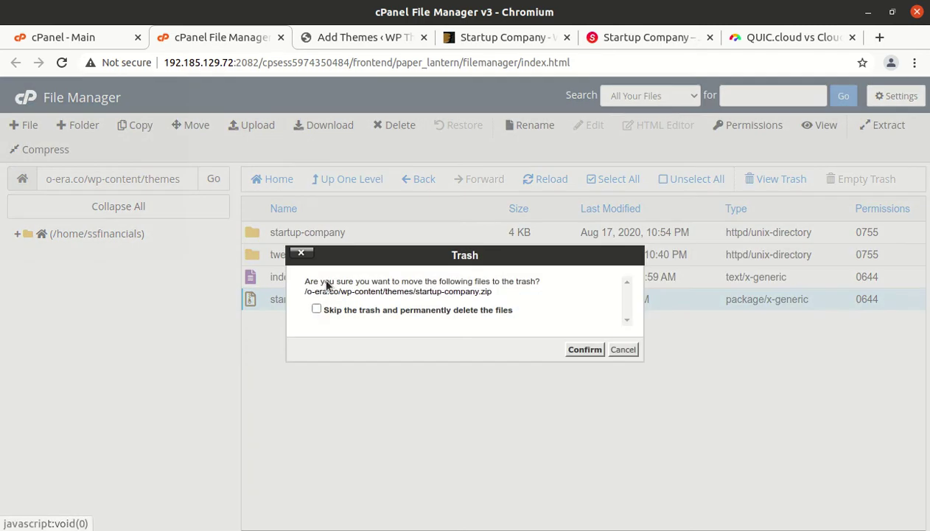
pyautogui.click(575, 350)
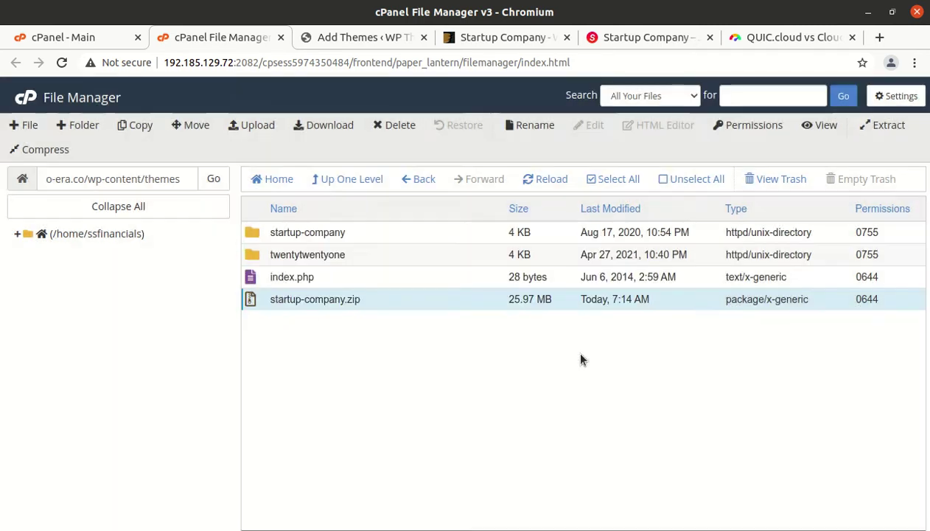
# Step: Switch to the WordPress admin's Themes page, review the Startup Company theme's details and activate the theme
pyautogui.click(343, 37)
pyautogui.click(35, 291)
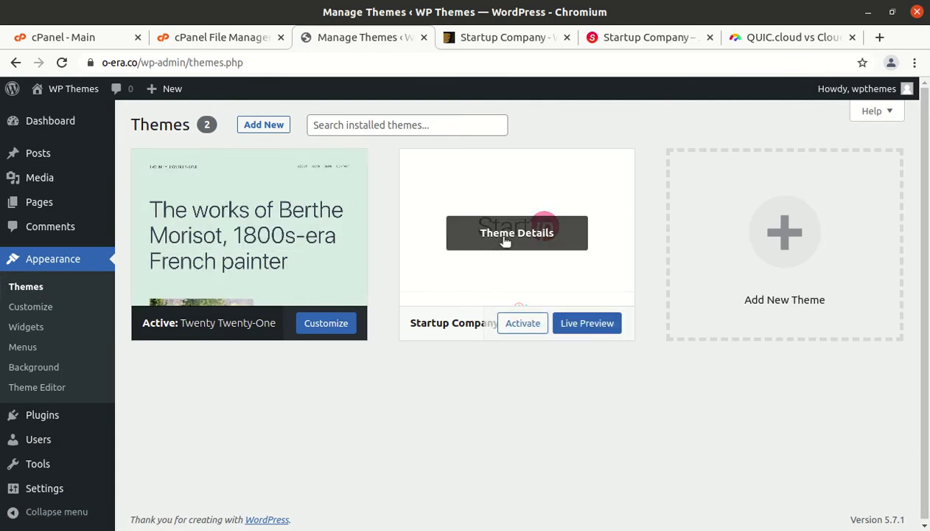
pyautogui.click(503, 241)
pyautogui.moveTo(562, 190); pyautogui.dragTo(737, 194)
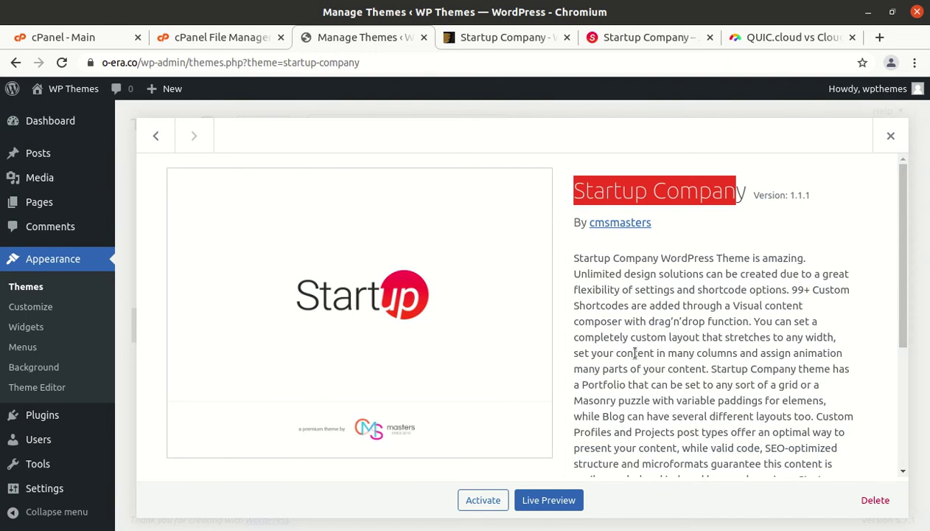
pyautogui.scroll(-3, 626, 347)
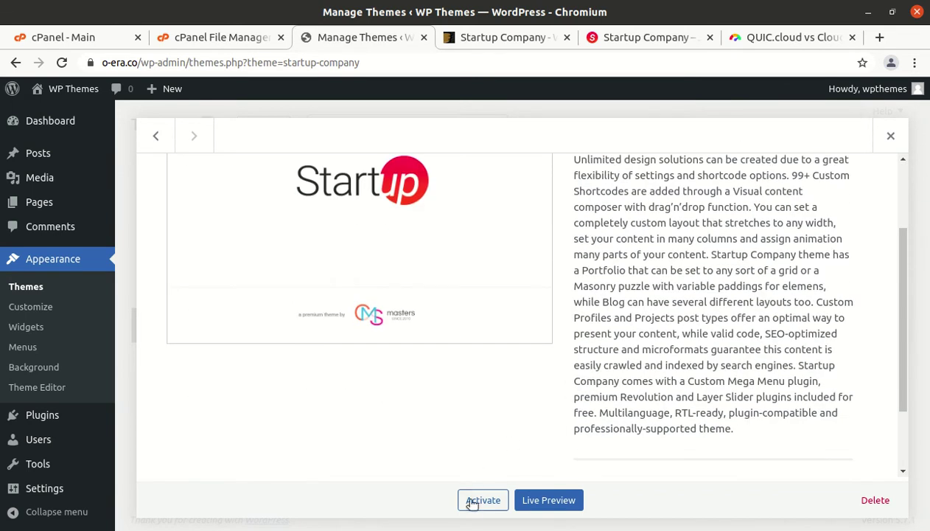
pyautogui.click(472, 507)
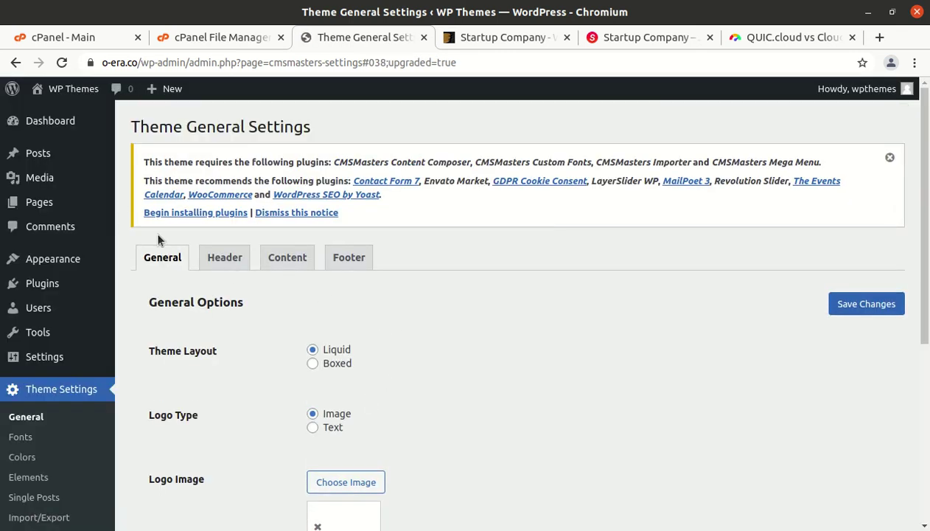
# Step: Look through the General options on the Theme General Settings page, including the layout, logo type and logo image settings
pyautogui.scroll(-5, 382, 311)
pyautogui.scroll(-2, 410, 373)
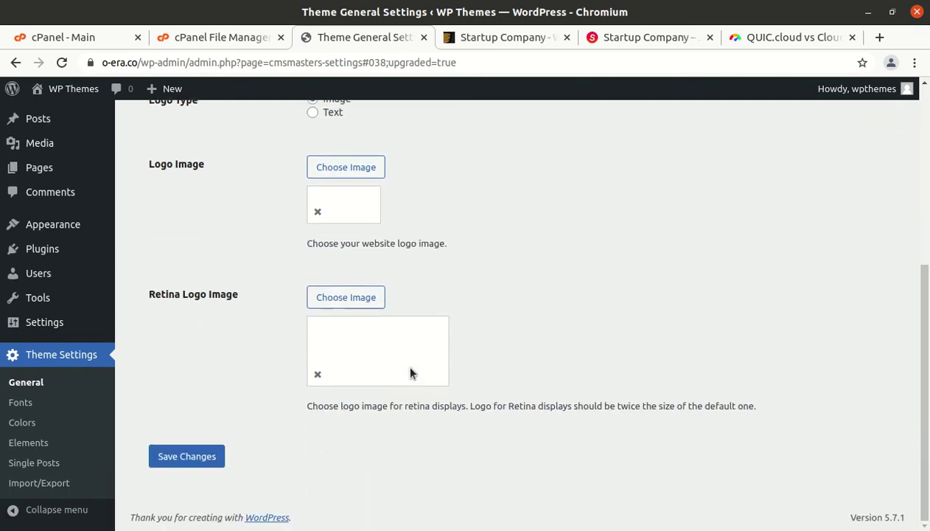
pyautogui.scroll(7, 410, 373)
pyautogui.scroll(1, 411, 373)
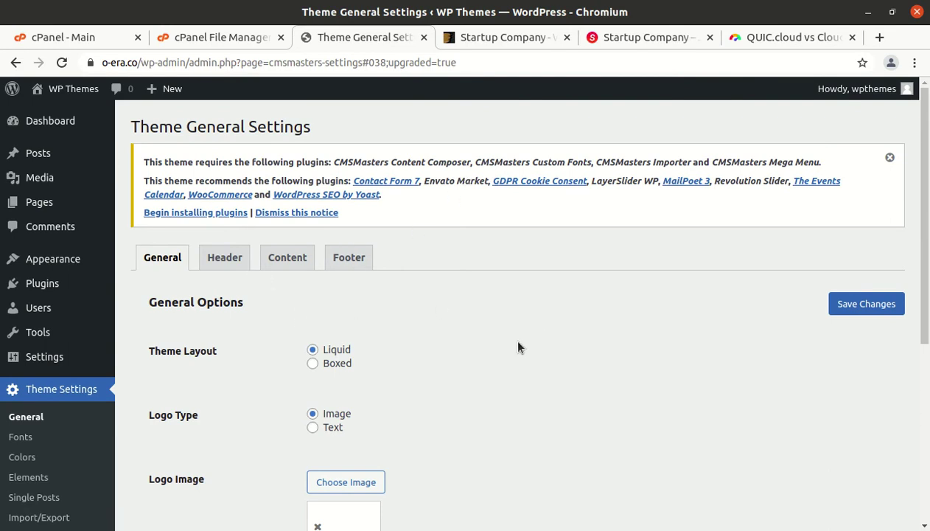
pyautogui.scroll(-4, 432, 361)
pyautogui.scroll(-4, 433, 359)
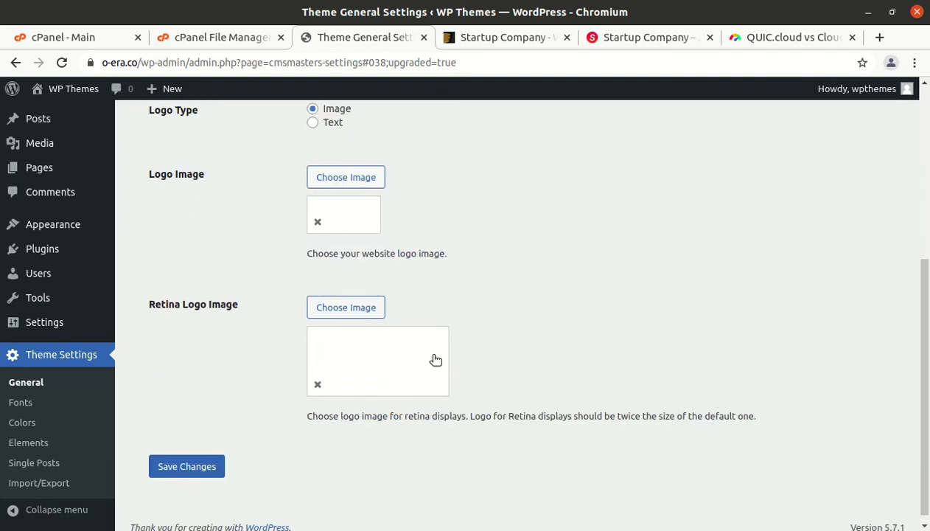
pyautogui.scroll(3, 262, 290)
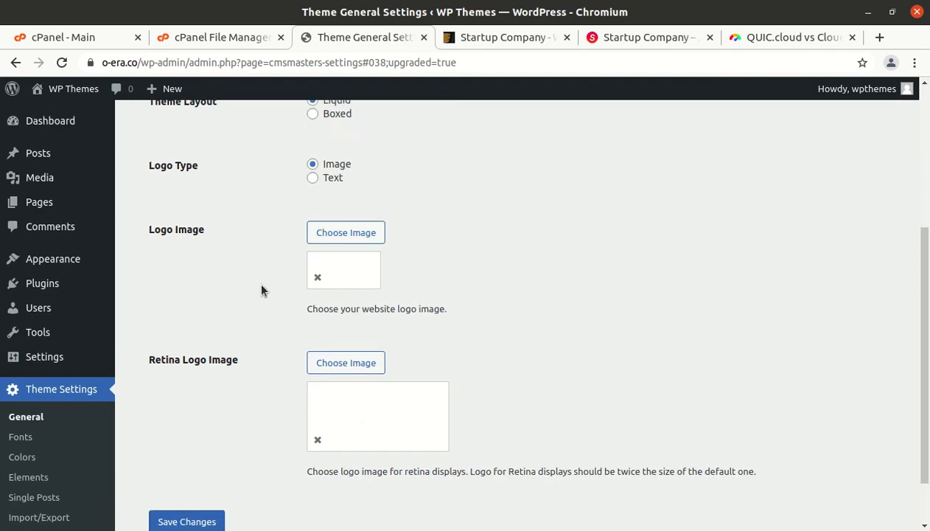
pyautogui.scroll(3, 291, 320)
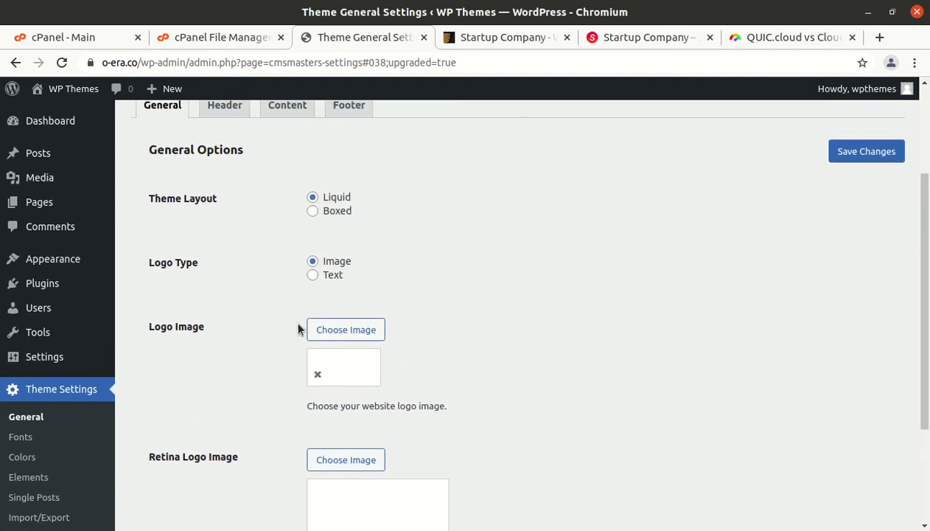
pyautogui.scroll(2, 288, 230)
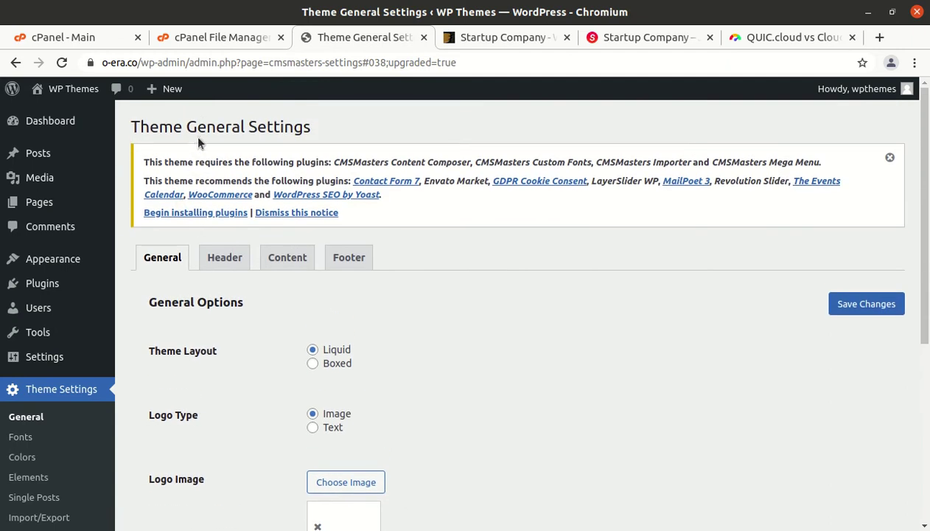
# Step: Open the theme's plugin installation page and review the list of required and recommended plugins, including WooCommerce
pyautogui.click(197, 214)
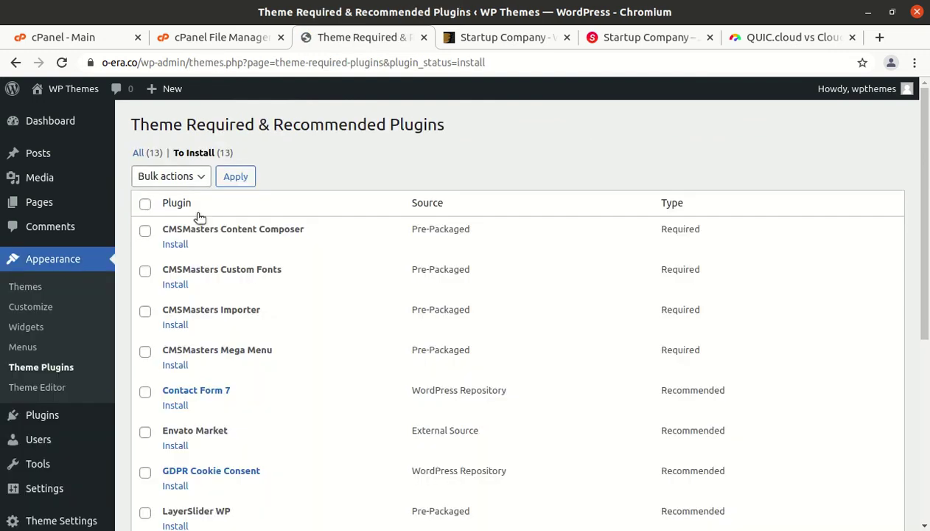
pyautogui.scroll(-5, 199, 217)
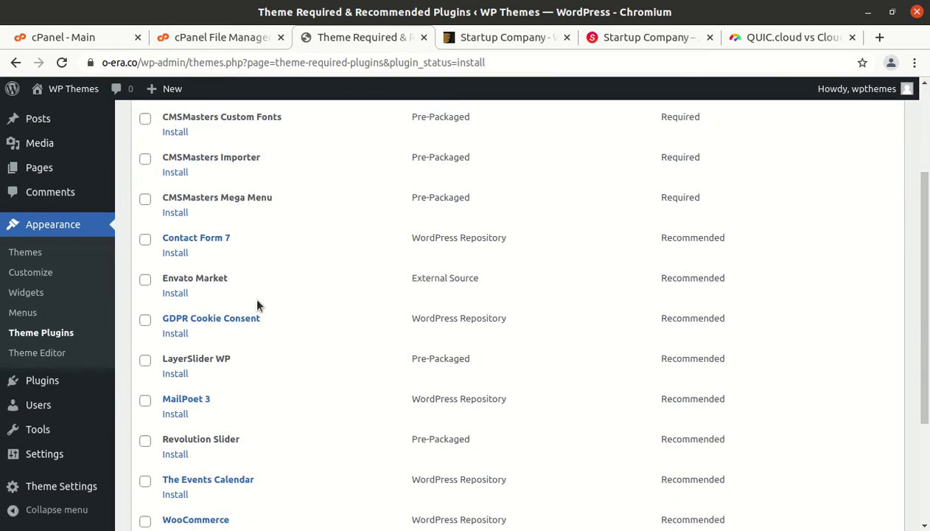
pyautogui.scroll(5, 257, 306)
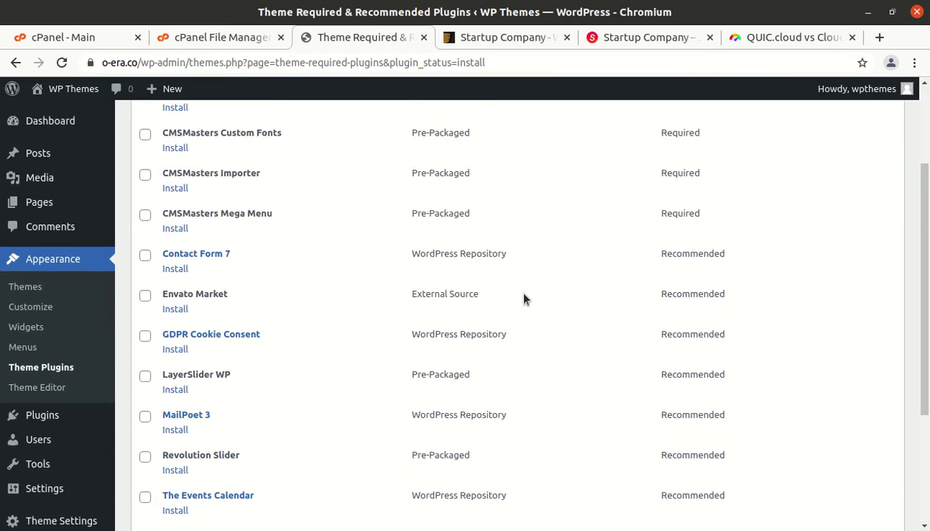
pyautogui.scroll(2, 461, 315)
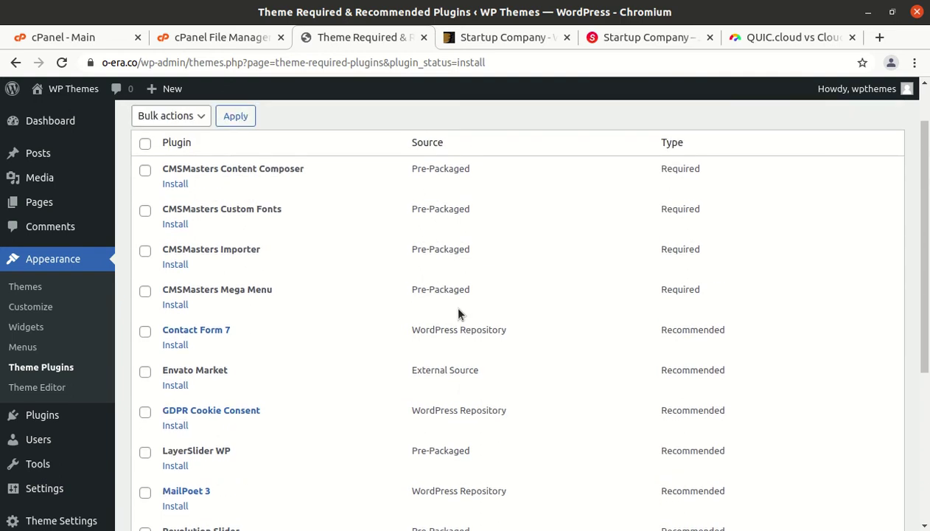
pyautogui.scroll(-2, 257, 285)
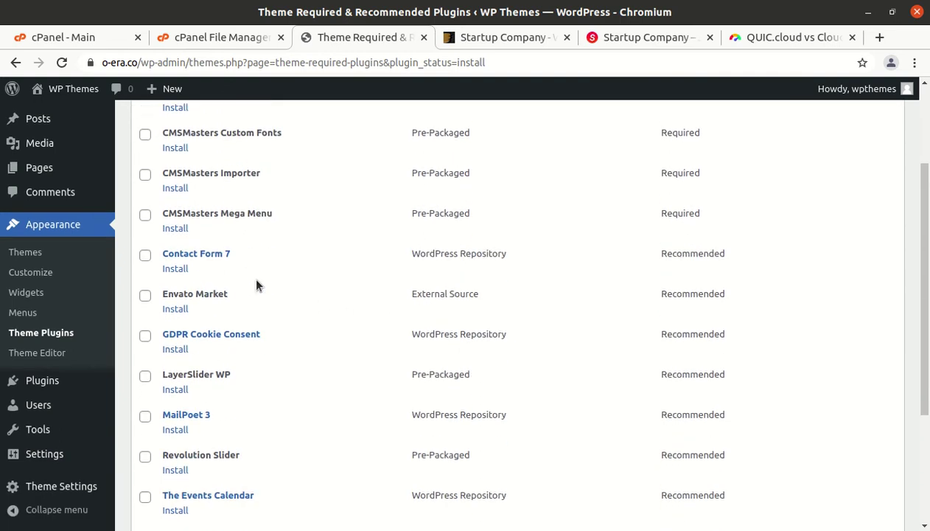
pyautogui.scroll(-2, 256, 286)
pyautogui.scroll(-1, 256, 285)
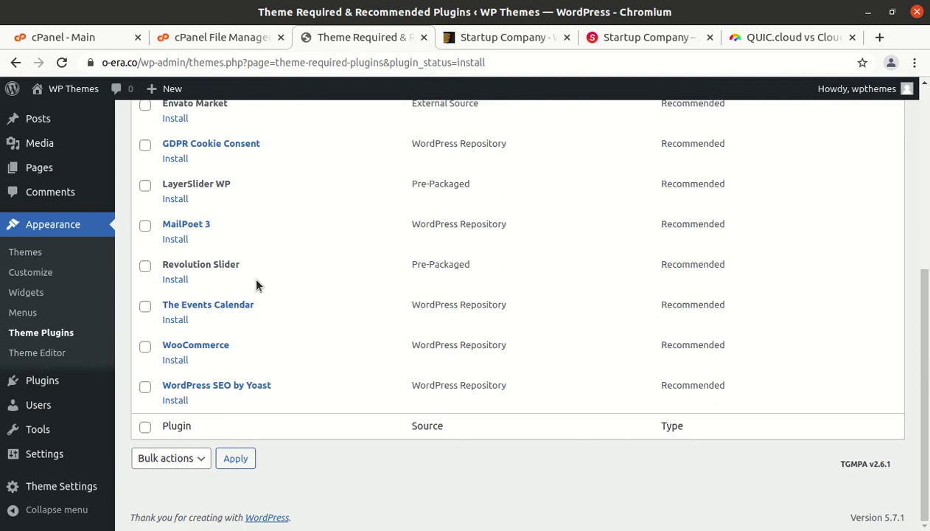
pyautogui.moveTo(229, 345); pyautogui.dragTo(163, 344)
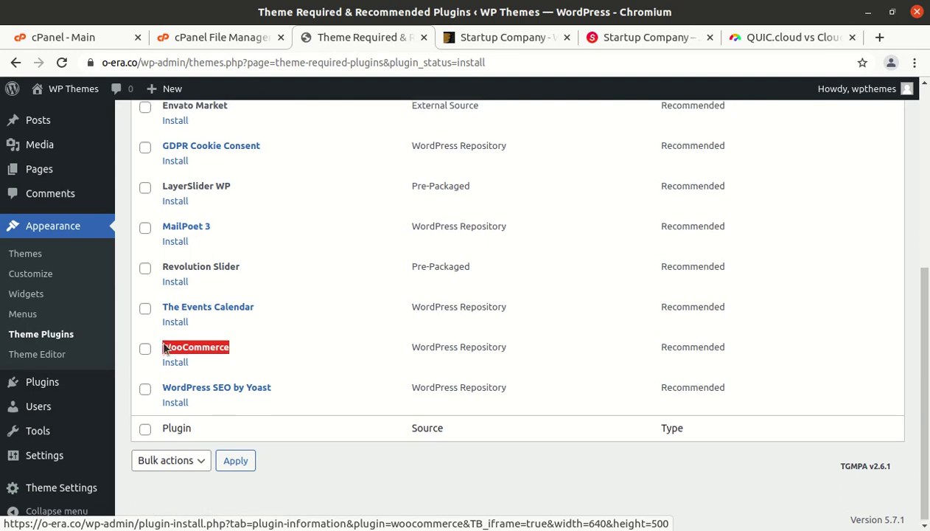
# Step: Select all of the theme's required and recommended plugins and install them in bulk
pyautogui.scroll(5, 163, 344)
pyautogui.click(144, 205)
pyautogui.click(190, 178)
pyautogui.click(185, 206)
pyautogui.click(232, 186)
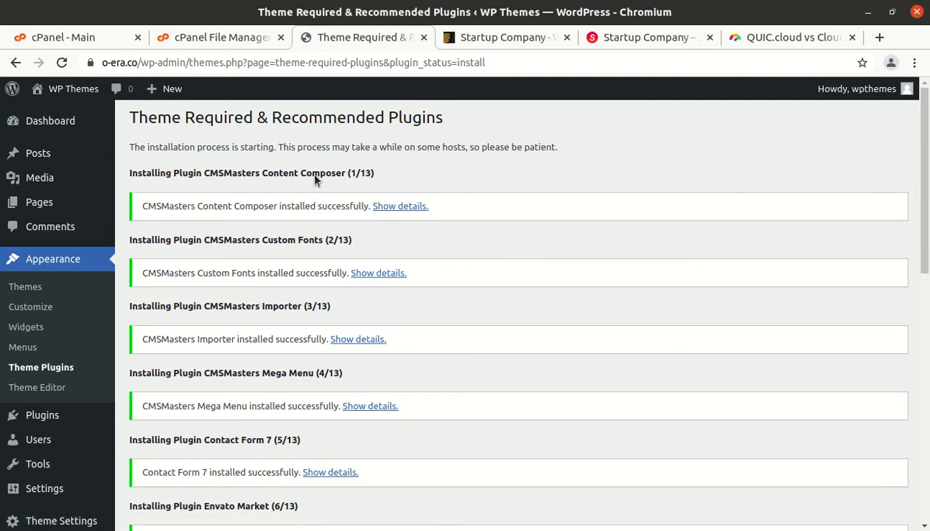
# Step: Return from the installation log to the theme's plugin list and activate all installed plugins in bulk
pyautogui.scroll(-12, 305, 182)
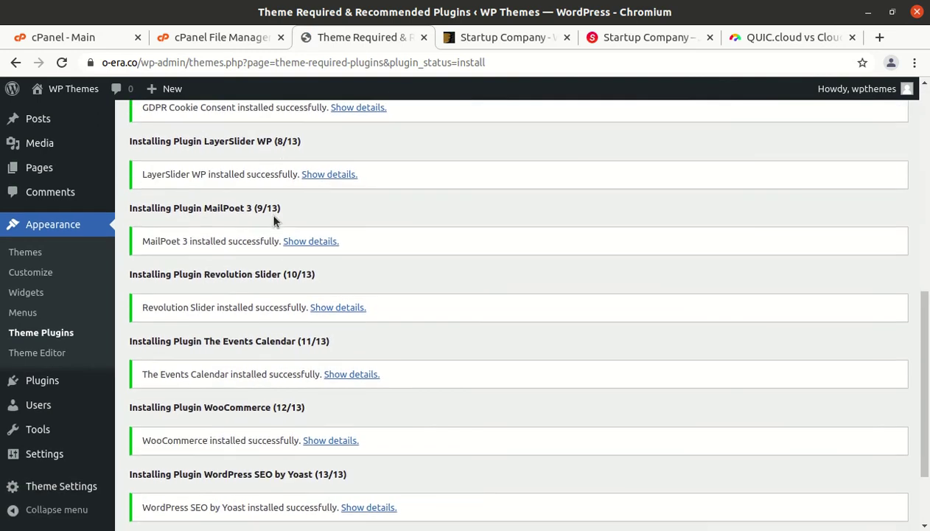
pyautogui.scroll(-3, 275, 219)
pyautogui.click(204, 455)
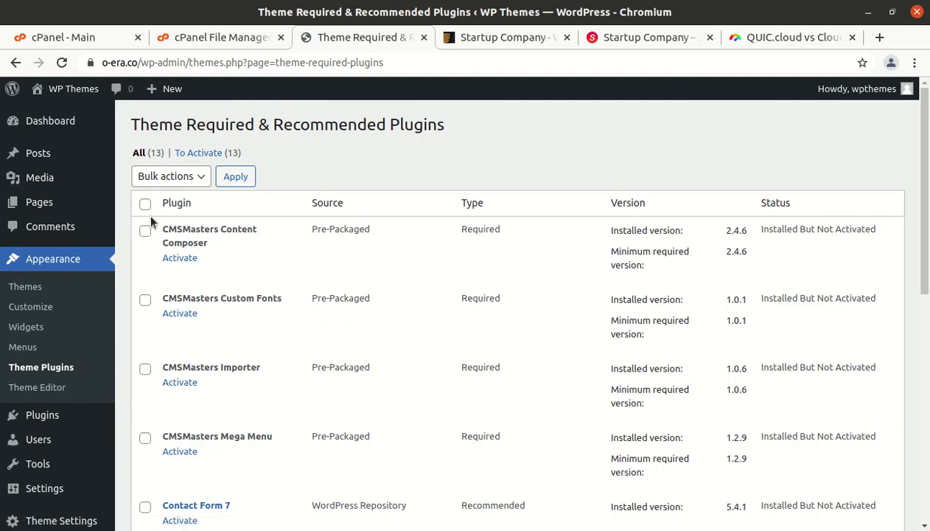
pyautogui.click(145, 203)
pyautogui.click(191, 178)
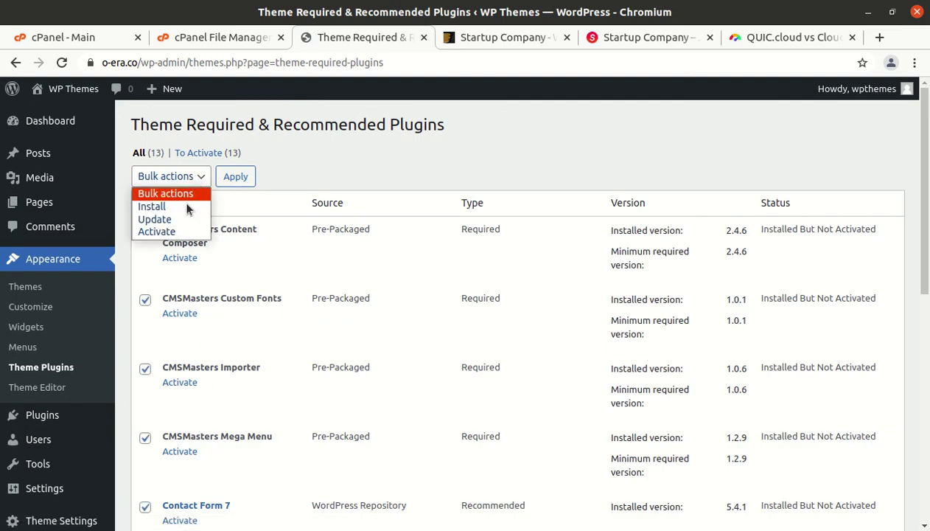
pyautogui.click(174, 228)
pyautogui.click(237, 176)
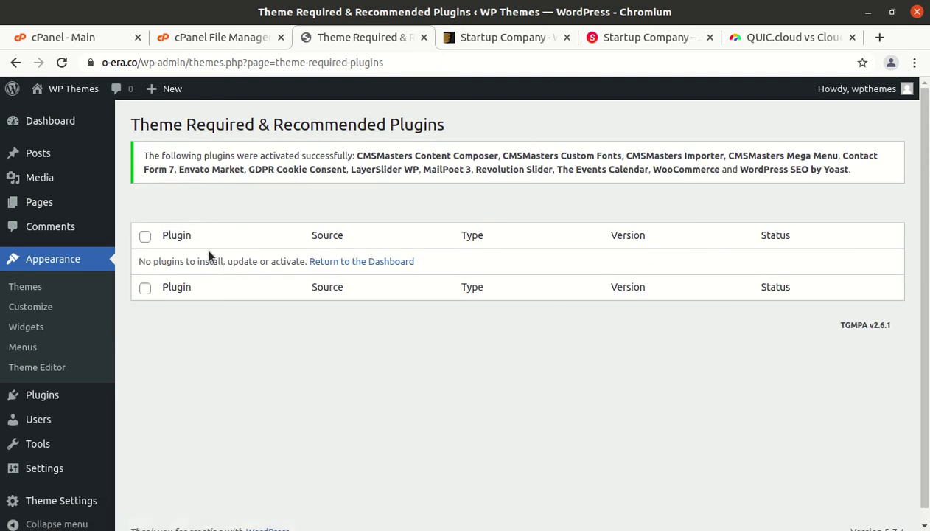
# Step: Open the dashboard and look over the Store Details fields in the WooCommerce setup wizard, leaving them empty
pyautogui.click(41, 121)
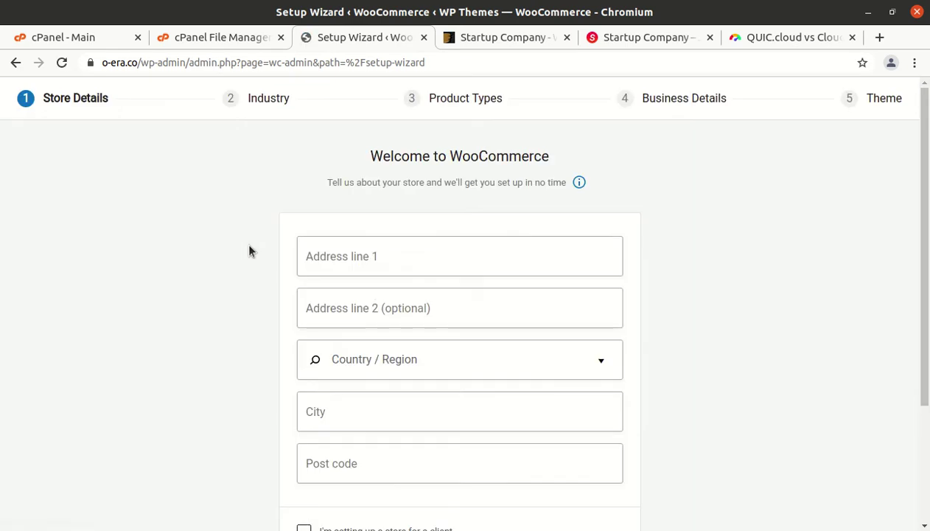
pyautogui.scroll(-1, 373, 281)
pyautogui.click(344, 216)
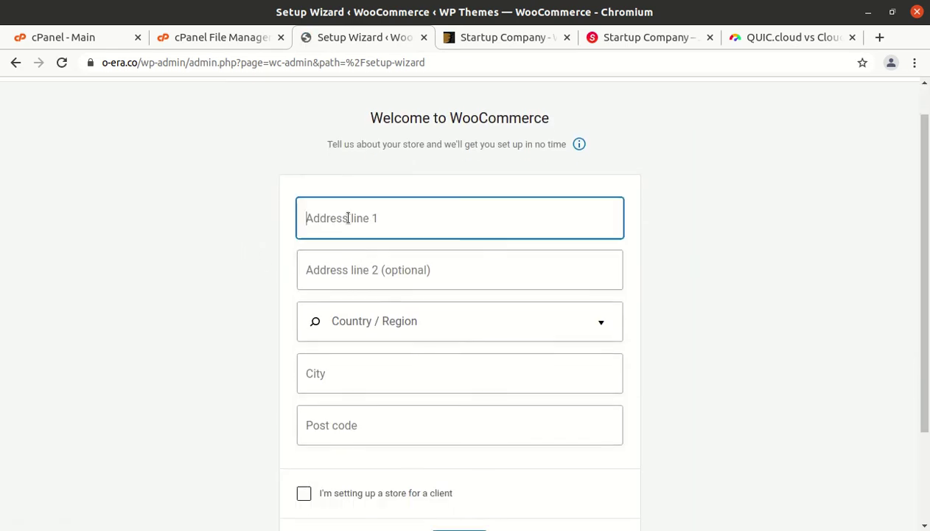
pyautogui.click(327, 269)
pyautogui.click(373, 333)
pyautogui.scroll(-2, 398, 335)
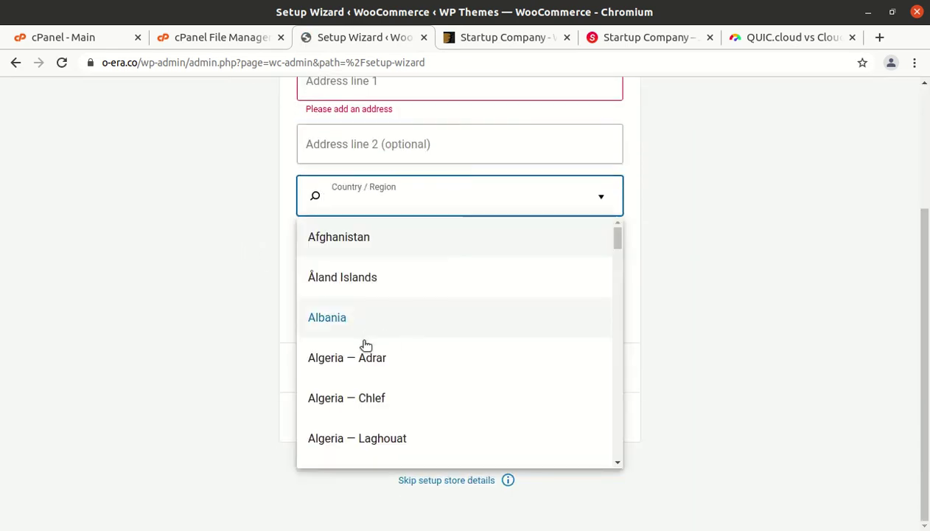
pyautogui.click(666, 308)
pyautogui.scroll(2, 376, 233)
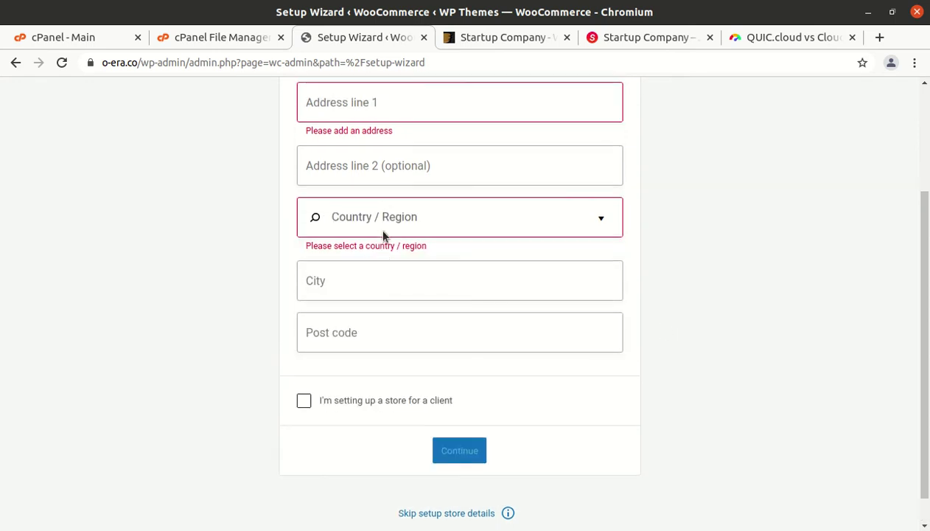
pyautogui.scroll(-2, 369, 243)
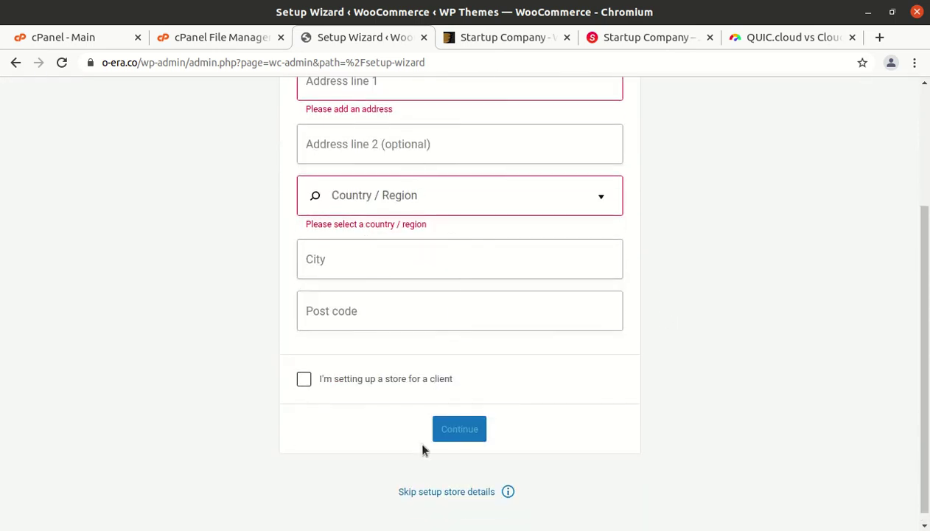
# Step: Skip WooCommerce's store details setup, declining usage tracking, and close the store welcome dialog
pyautogui.click(430, 492)
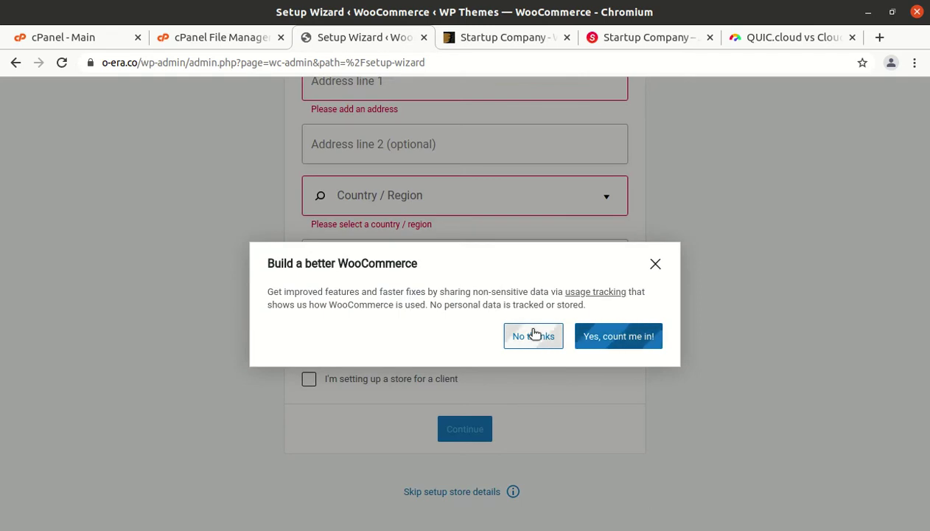
pyautogui.click(534, 335)
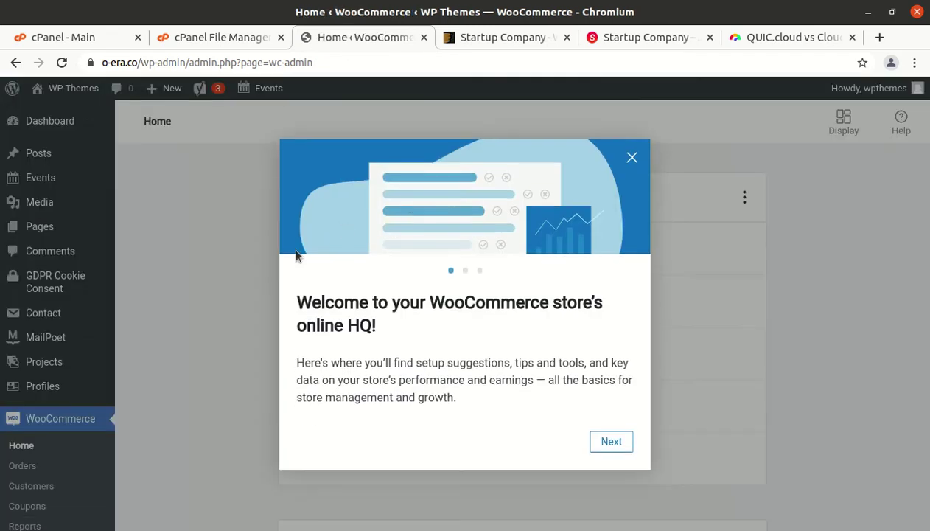
pyautogui.click(632, 157)
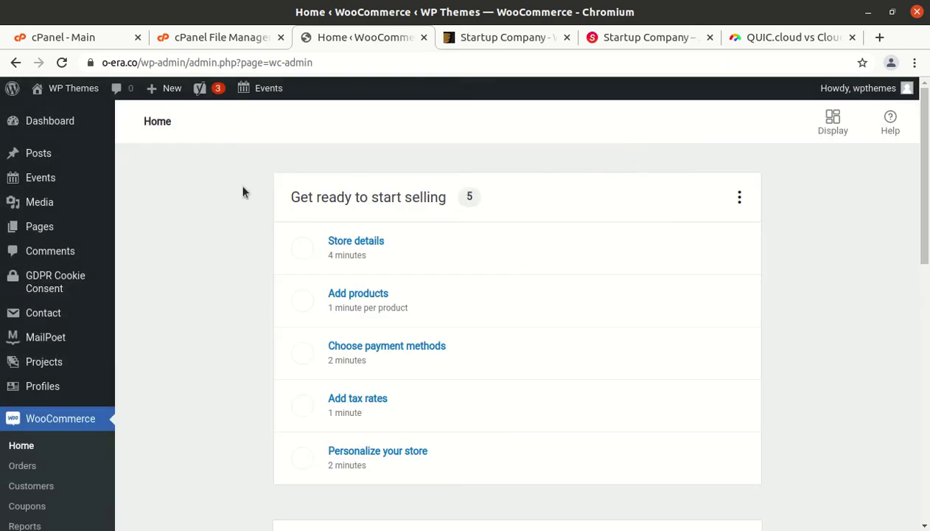
# Step: Return to the WordPress dashboard, open the live site in a new tab and compare it with the Startup Company demo site
pyautogui.click(61, 126)
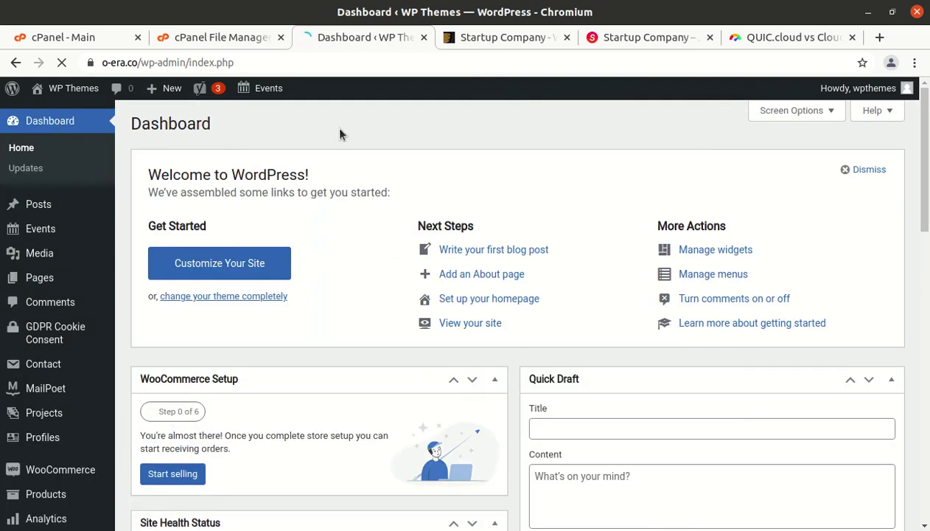
pyautogui.moveTo(67, 89)
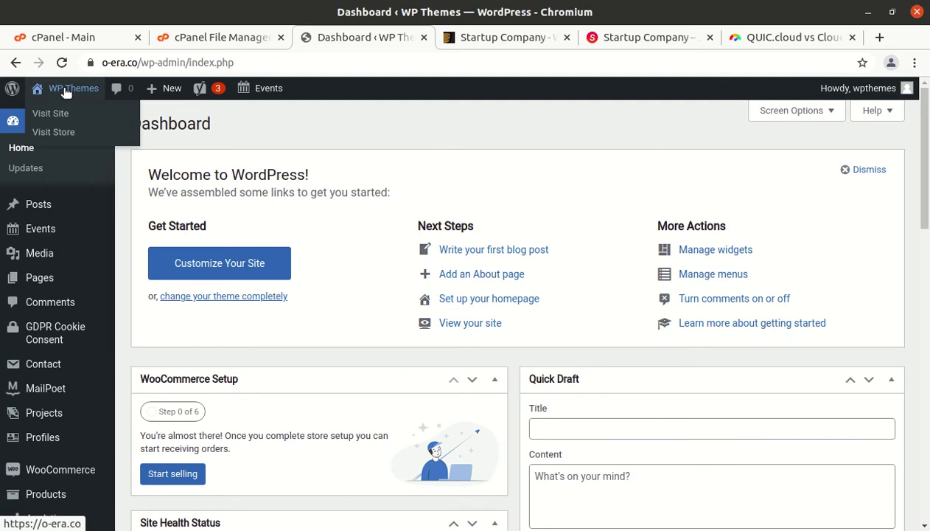
pyautogui.middleClick(65, 116)
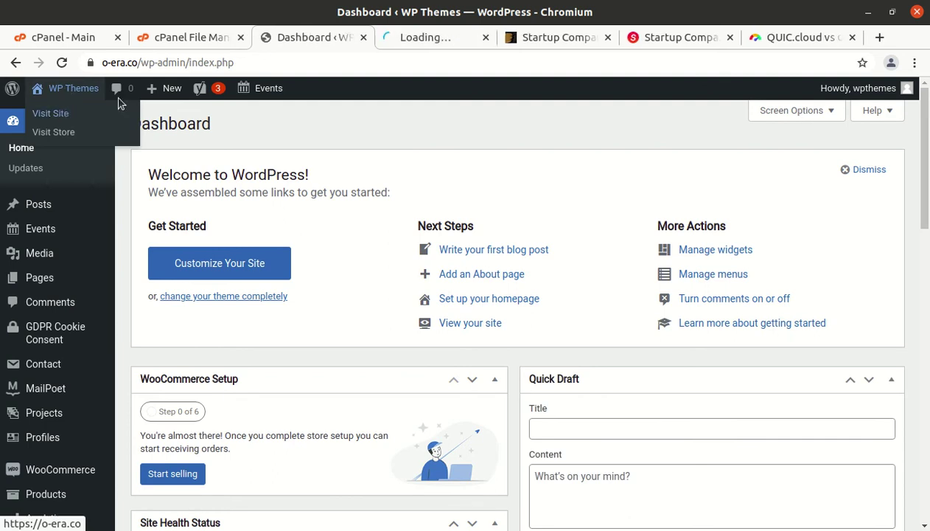
pyautogui.click(407, 38)
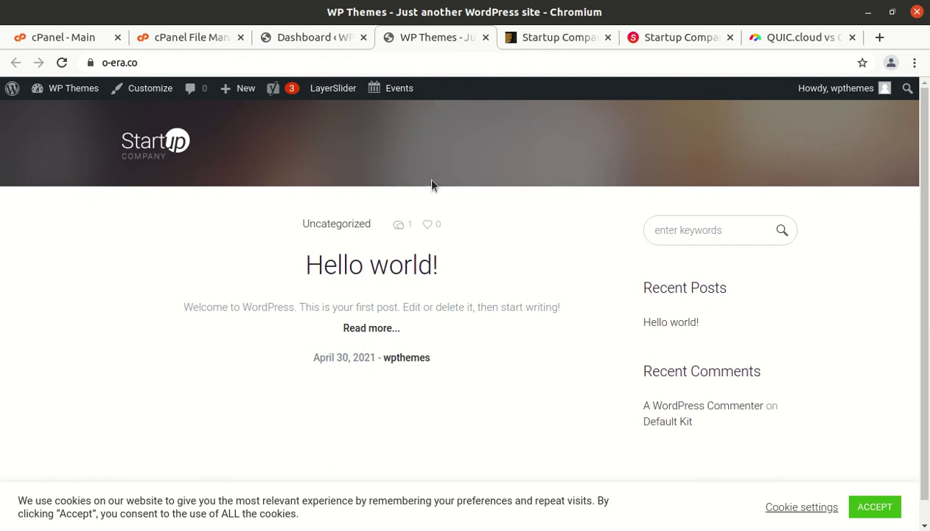
pyautogui.click(690, 33)
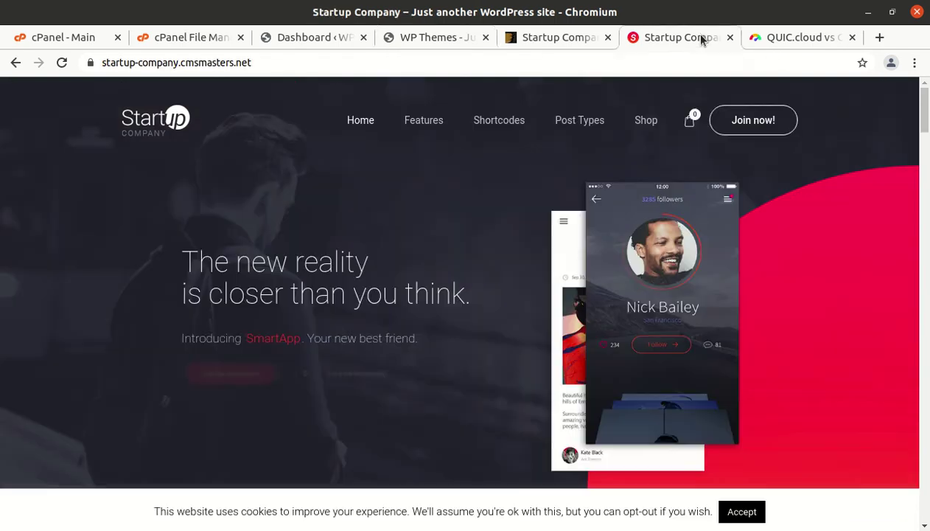
# Step: Look over the Startup Company demo homepage and its Post Types menu, and return to the live site
pyautogui.scroll(-6, 424, 261)
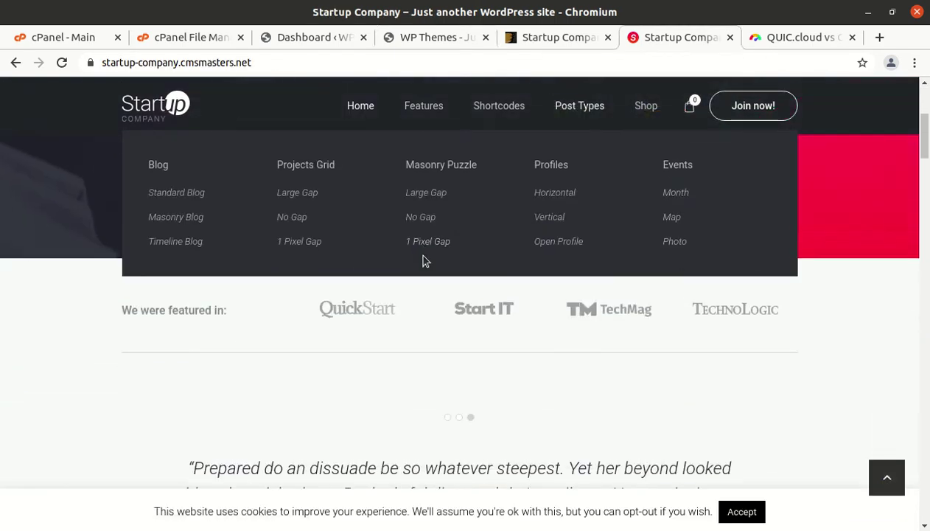
pyautogui.scroll(6, 424, 261)
pyautogui.click(415, 37)
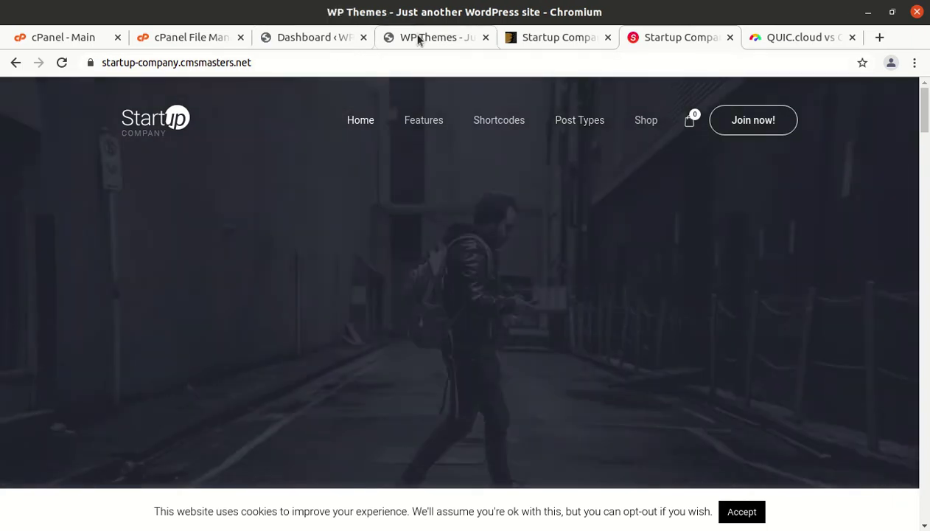
# Step: Switch to the WordPress dashboard and open the theme's Import Demo Content page
pyautogui.click(333, 41)
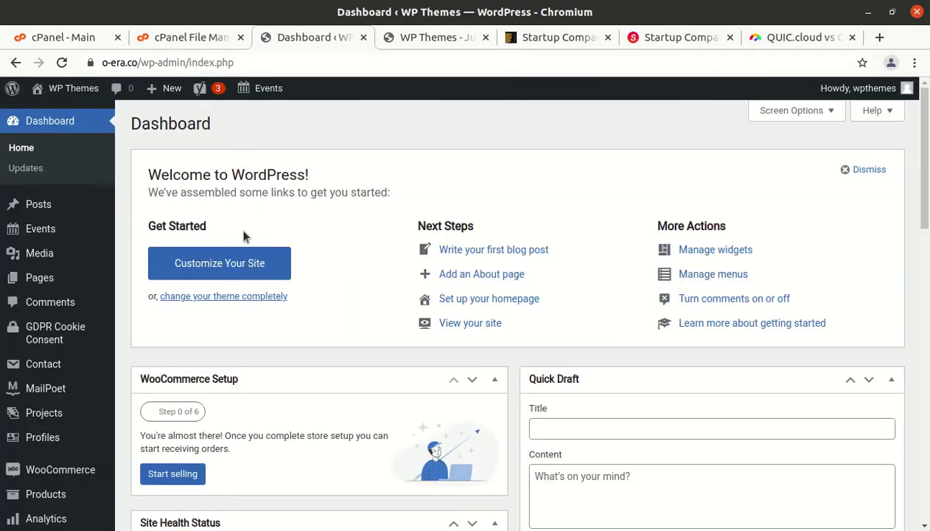
pyautogui.scroll(-2, 221, 273)
pyautogui.moveTo(80, 392)
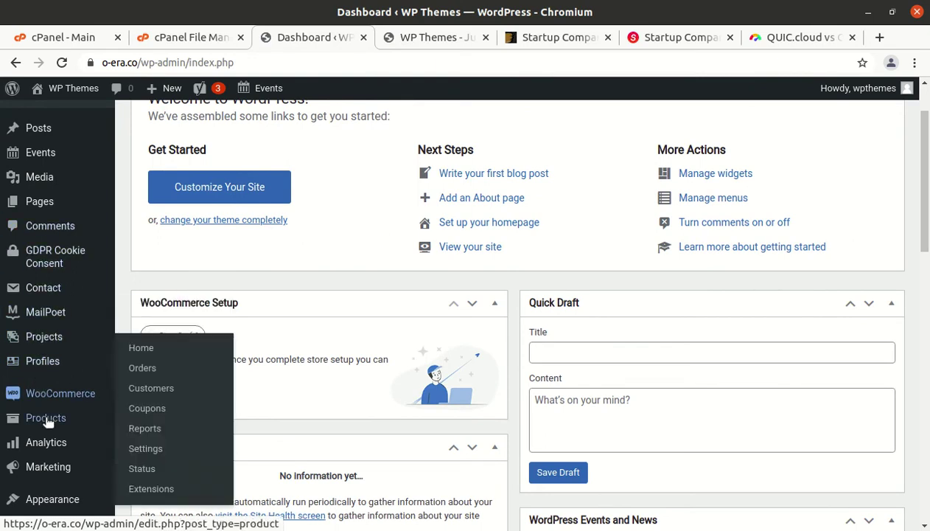
pyautogui.scroll(-2, 45, 391)
pyautogui.moveTo(57, 429)
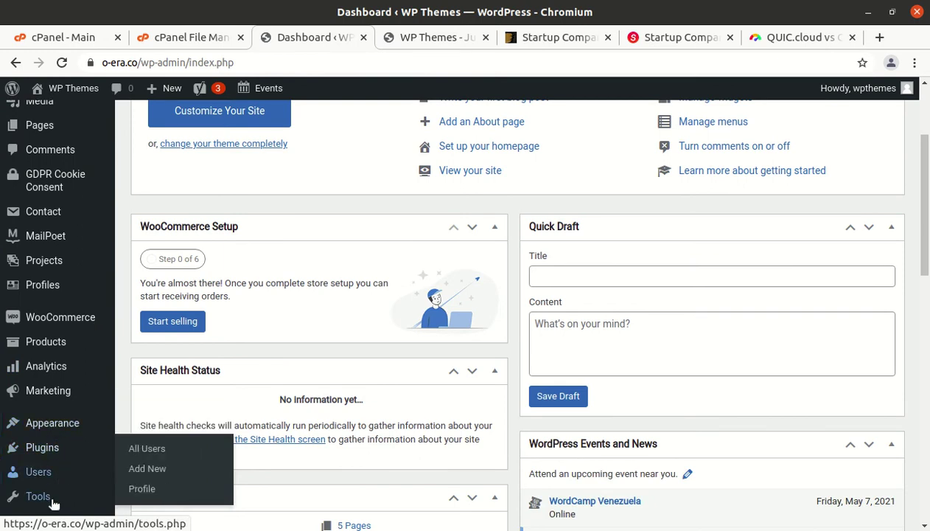
pyautogui.moveTo(50, 503)
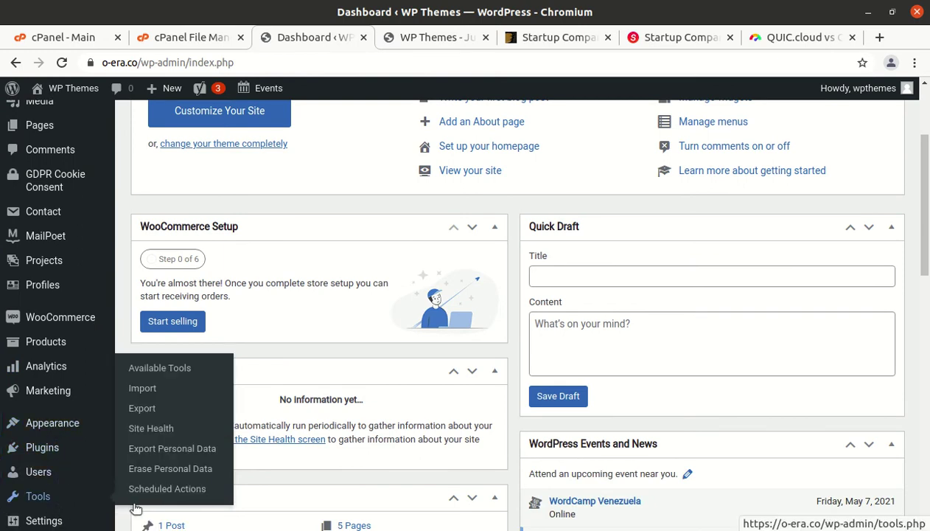
pyautogui.scroll(-5, 107, 424)
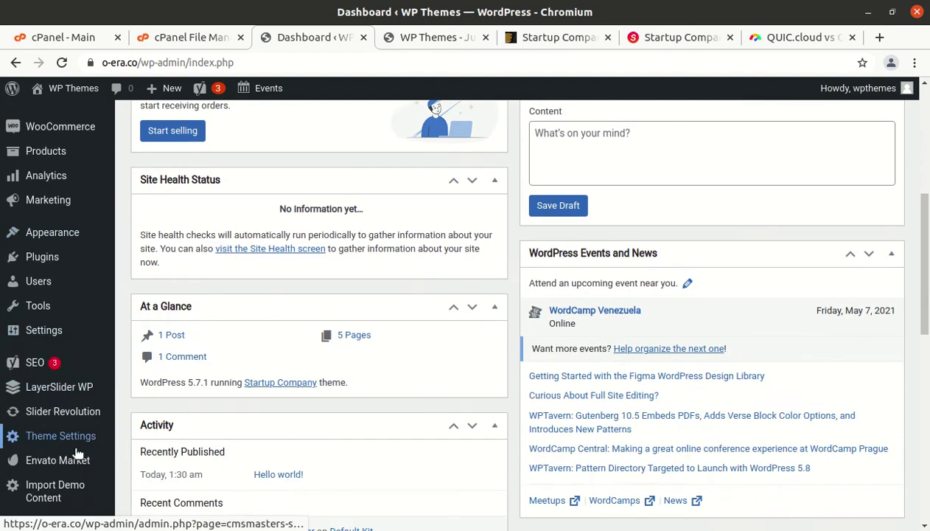
pyautogui.scroll(-3, 59, 516)
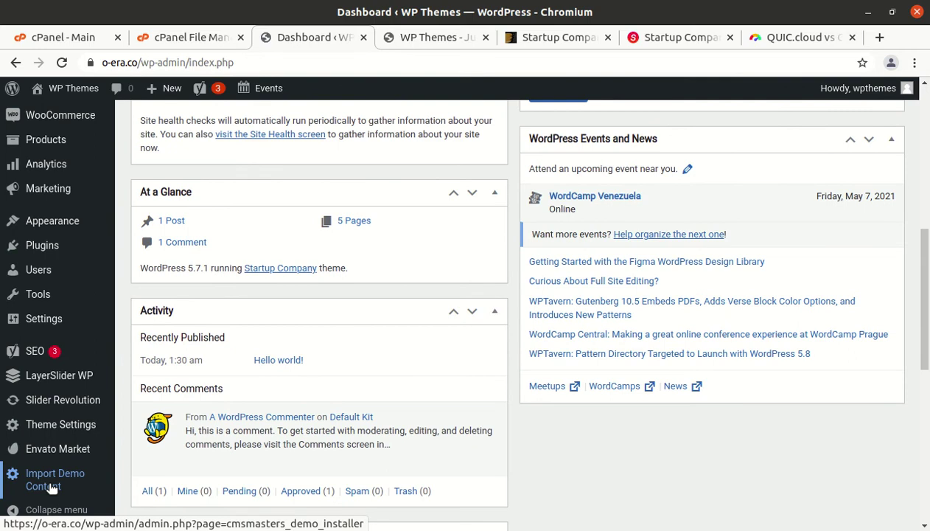
pyautogui.click(52, 488)
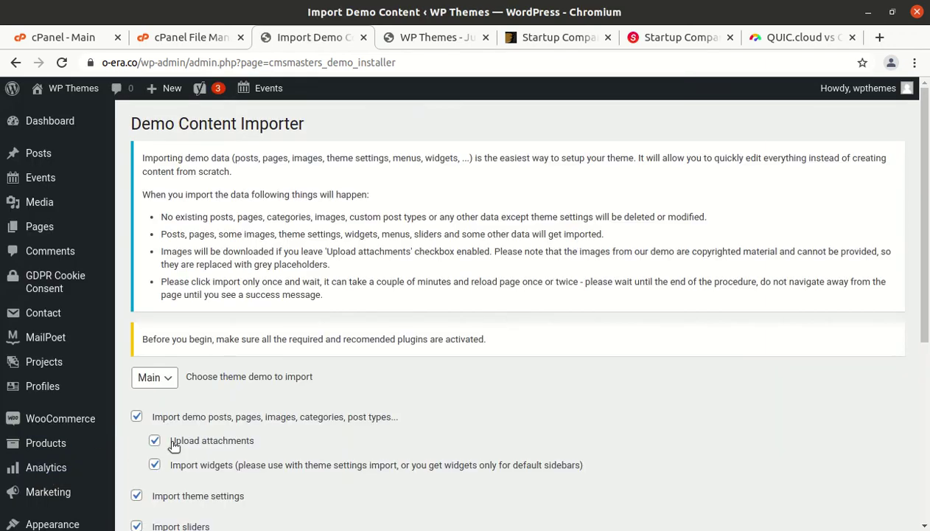
# Step: Review the demo importer's instructions and options, keeping Main as the theme demo to import
pyautogui.scroll(-4, 322, 392)
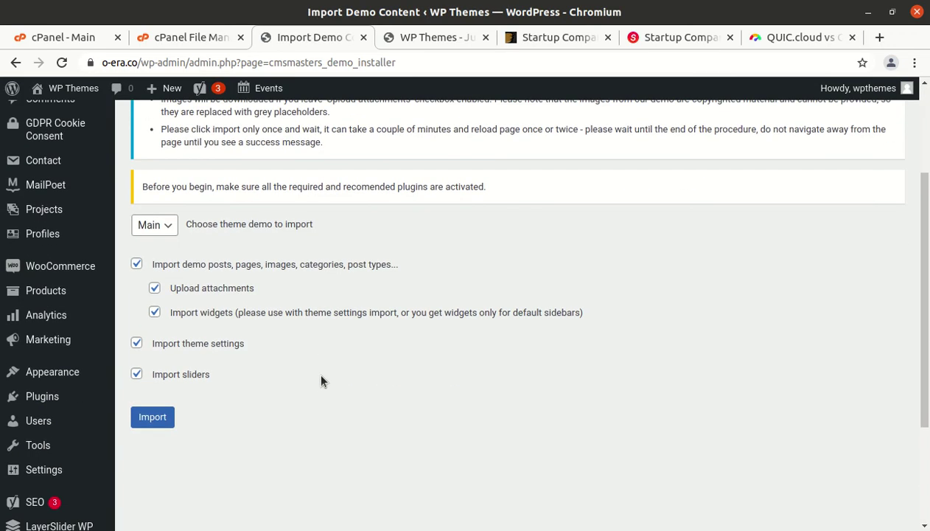
pyautogui.scroll(-3, 124, 481)
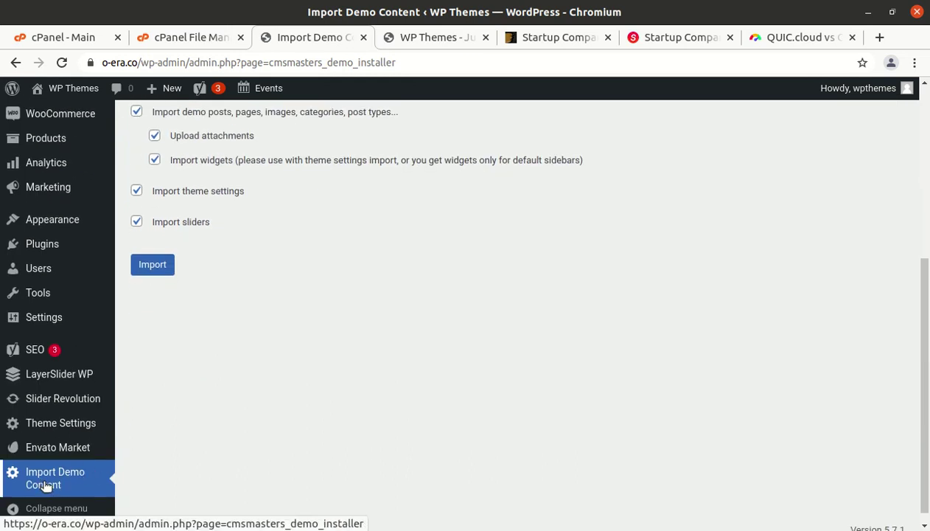
pyautogui.scroll(5, 215, 460)
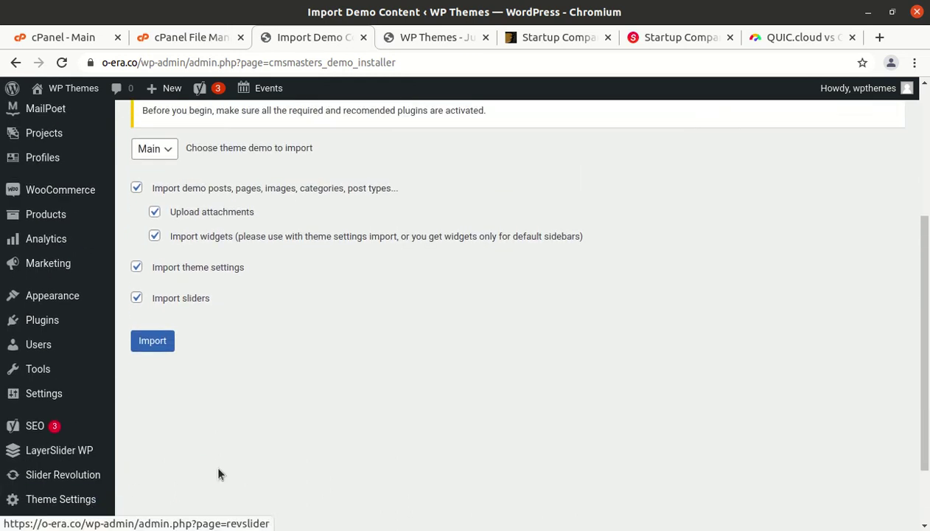
pyautogui.click(169, 259)
pyautogui.click(169, 260)
pyautogui.scroll(2, 350, 294)
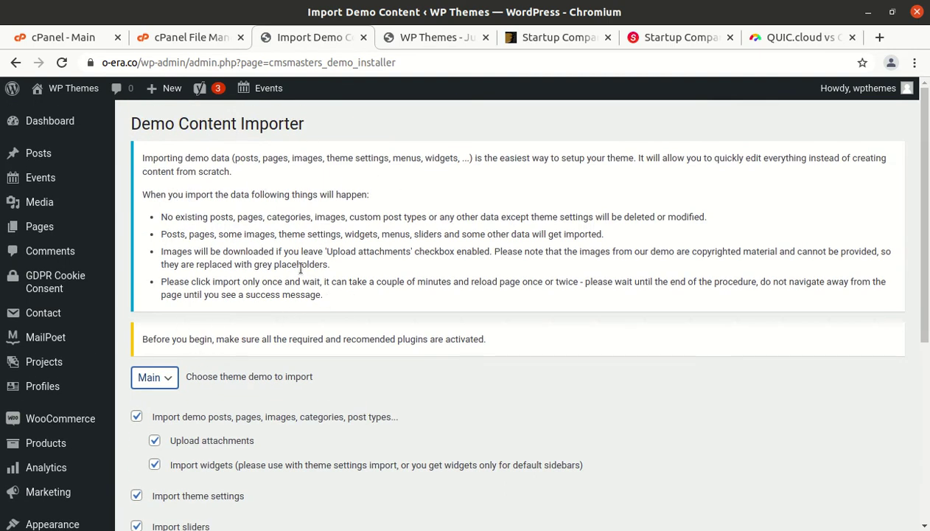
# Step: Import the Main demo with posts and pages, attachments, widgets, theme settings and sliders all included
pyautogui.scroll(-3, 317, 294)
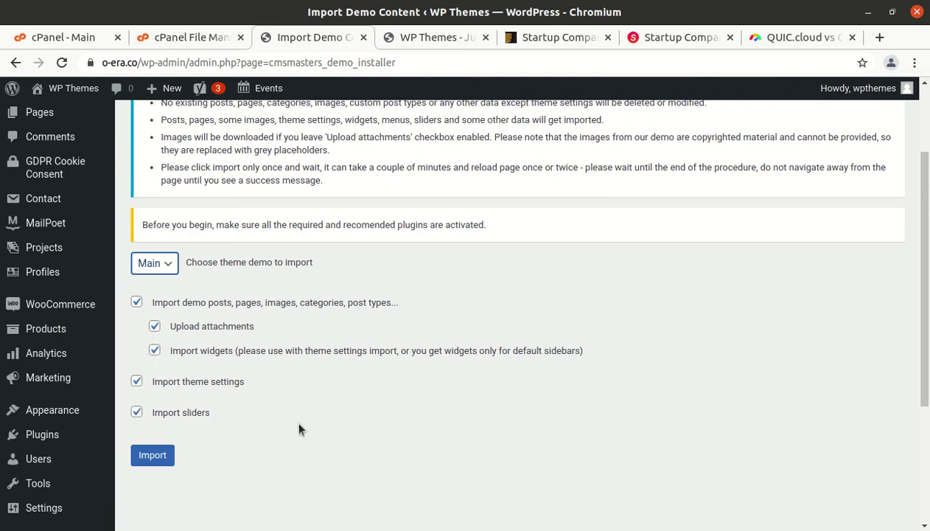
pyautogui.scroll(2, 299, 429)
pyautogui.scroll(-3, 299, 429)
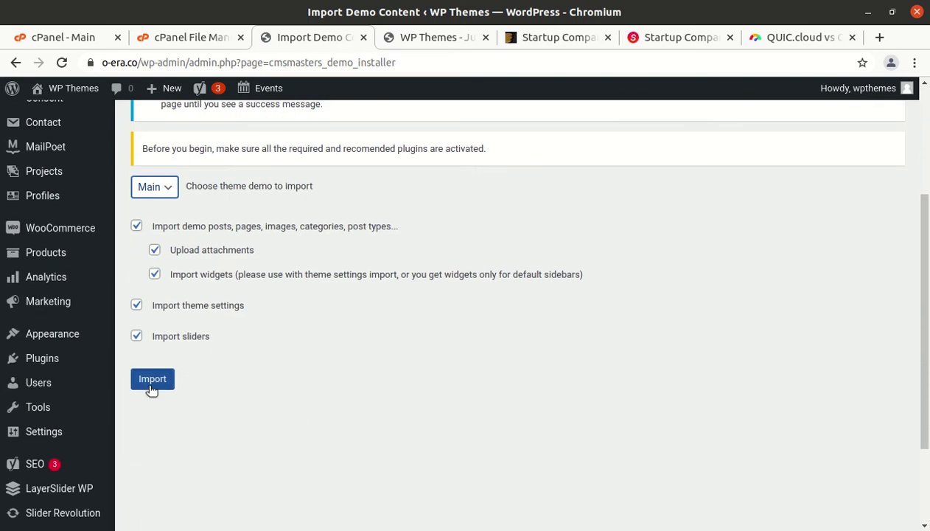
pyautogui.scroll(2, 305, 379)
pyautogui.scroll(-1, 306, 379)
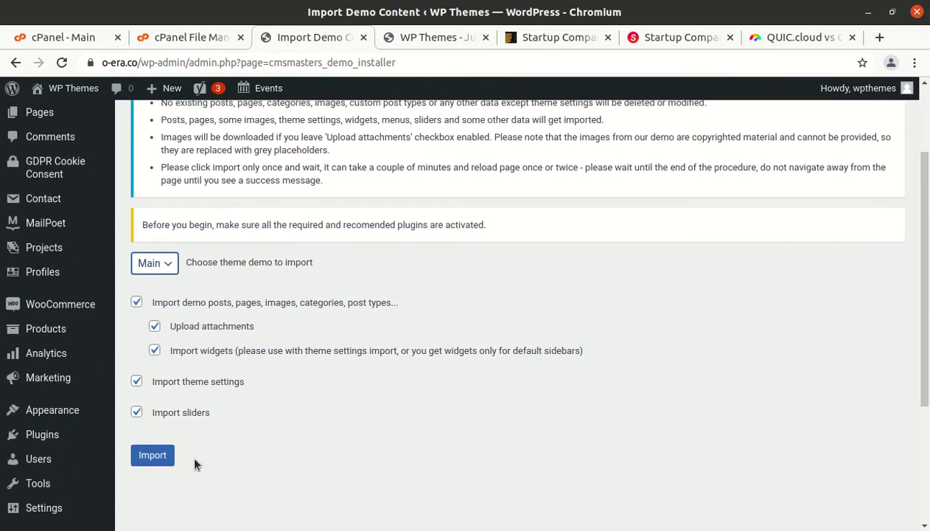
pyautogui.click(166, 460)
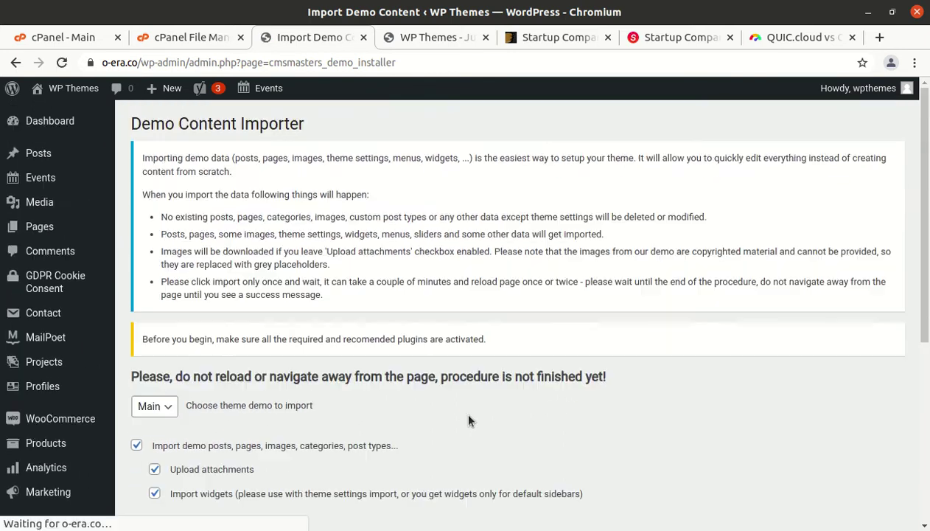
pyautogui.scroll(-3, 468, 420)
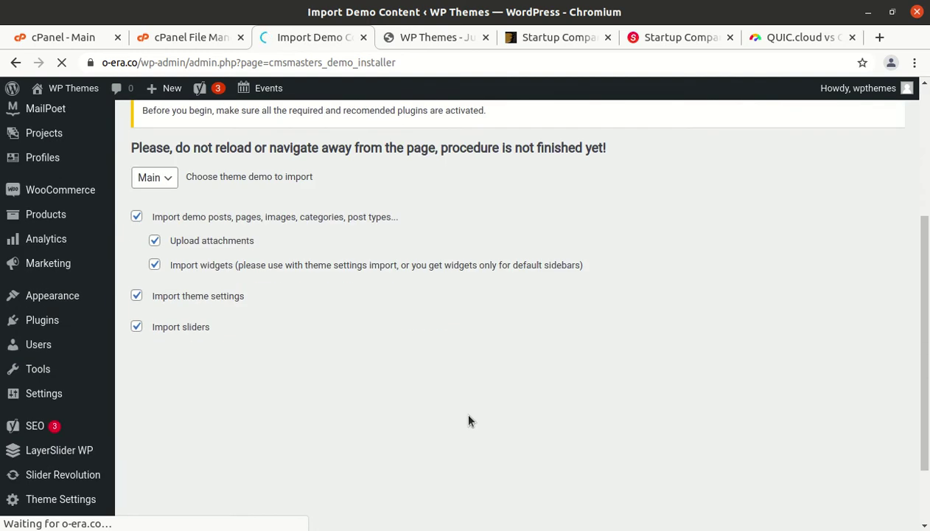
pyautogui.scroll(-4, 469, 420)
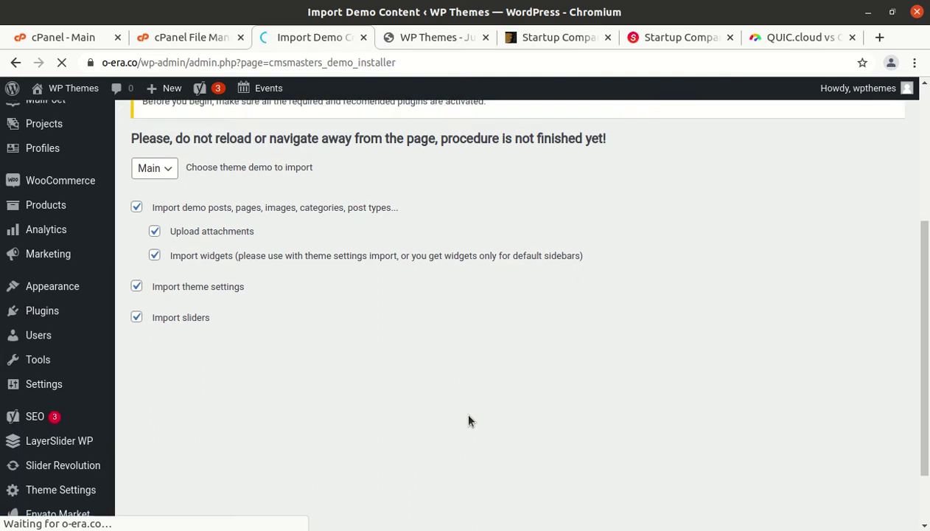
pyautogui.scroll(4, 469, 420)
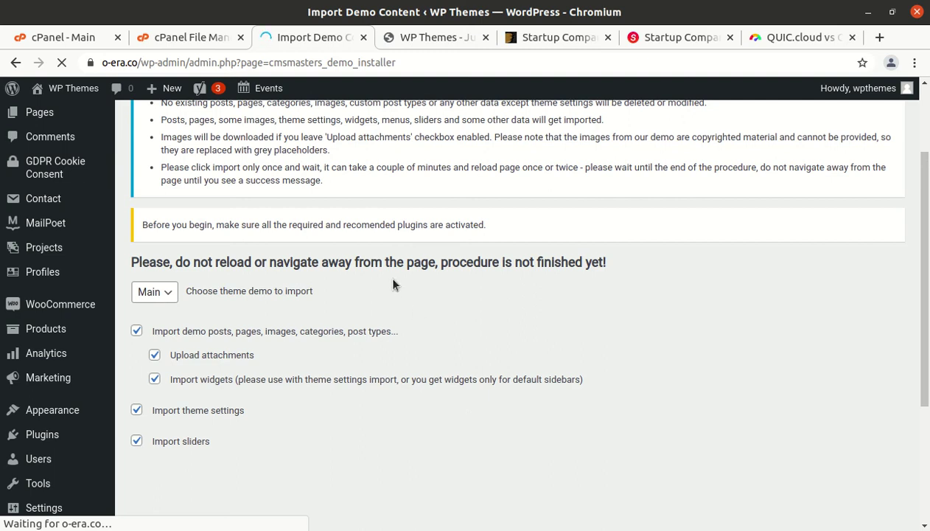
pyautogui.scroll(3, 395, 287)
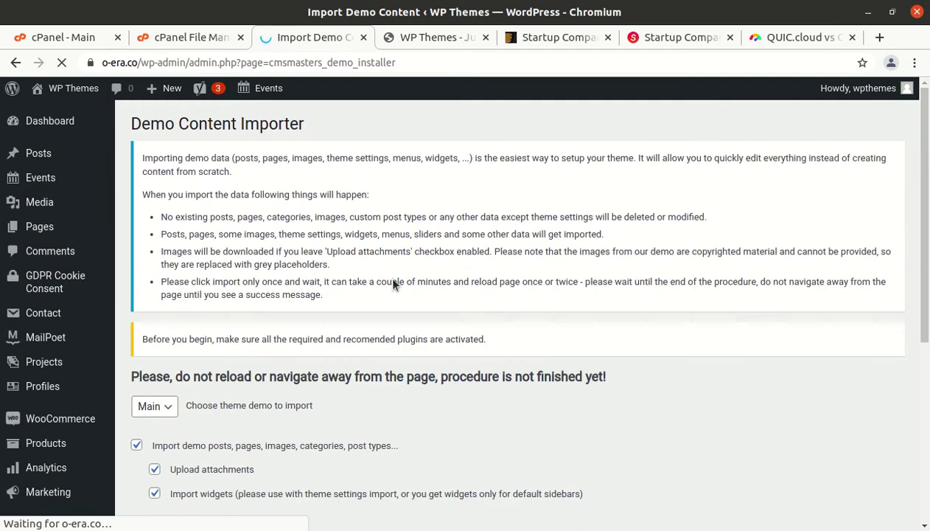
# Step: Read through the demo content import log, checking its end and the listed pages, posts, projects and events
pyautogui.scroll(-6, 393, 285)
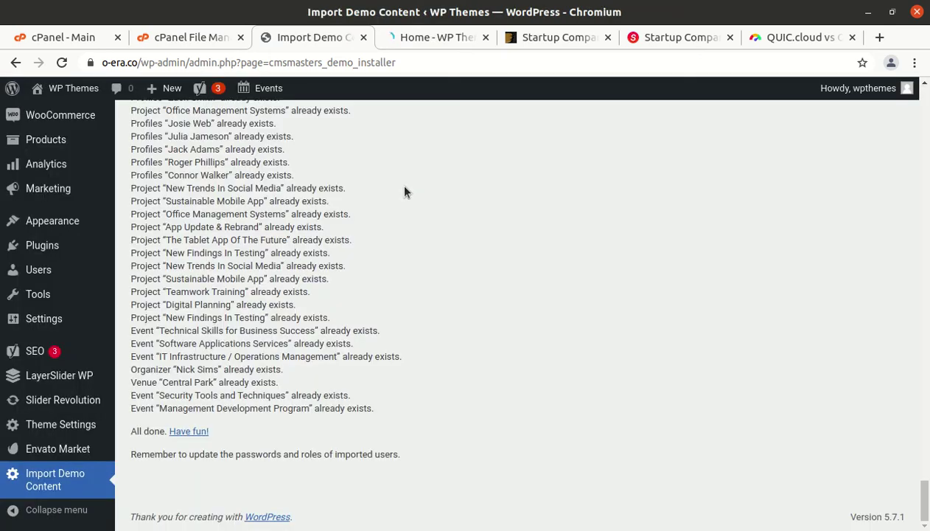
pyautogui.scroll(10, 390, 322)
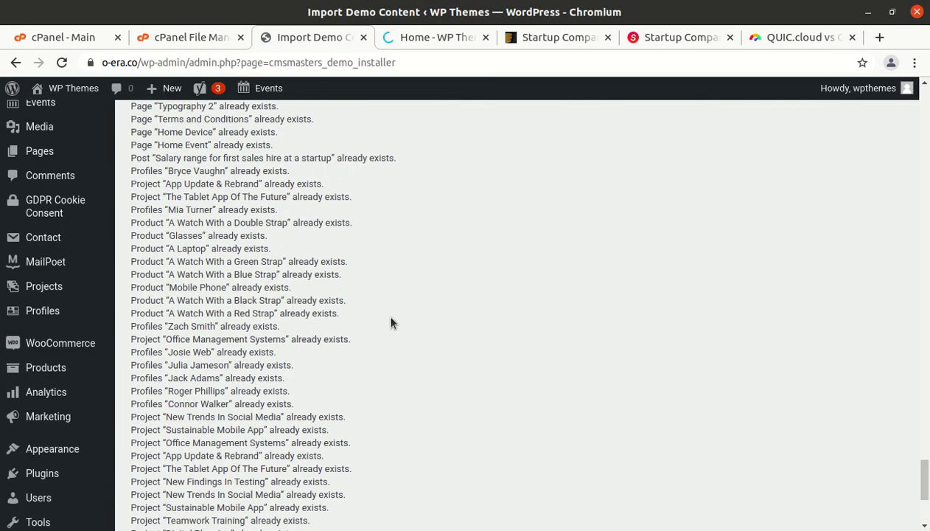
pyautogui.scroll(5, 390, 322)
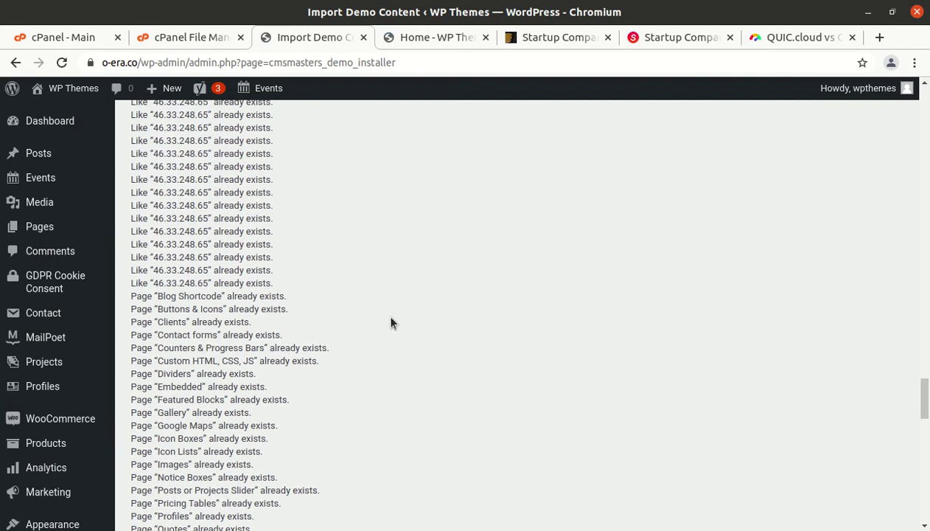
pyautogui.scroll(-5, 339, 283)
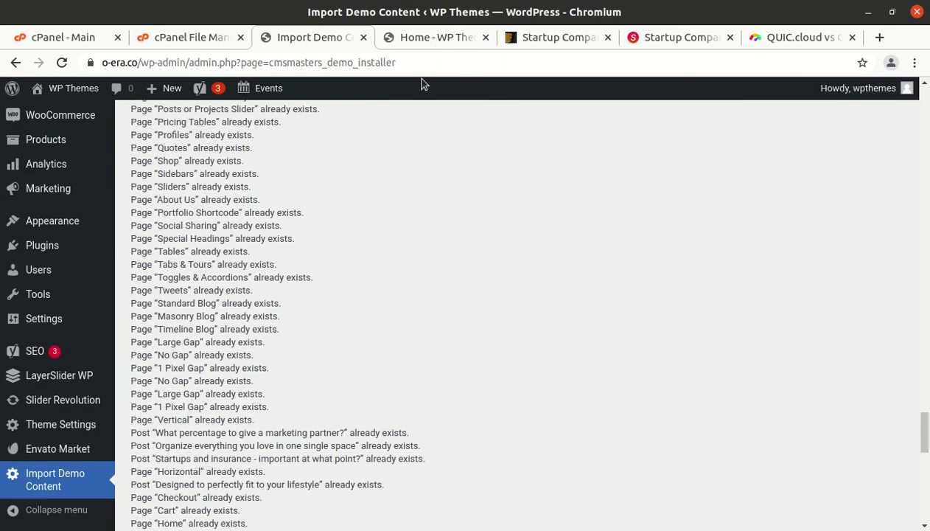
# Step: Reload the live site's homepage and examine the imported demo content from the header menu to the sign-up section
pyautogui.click(425, 38)
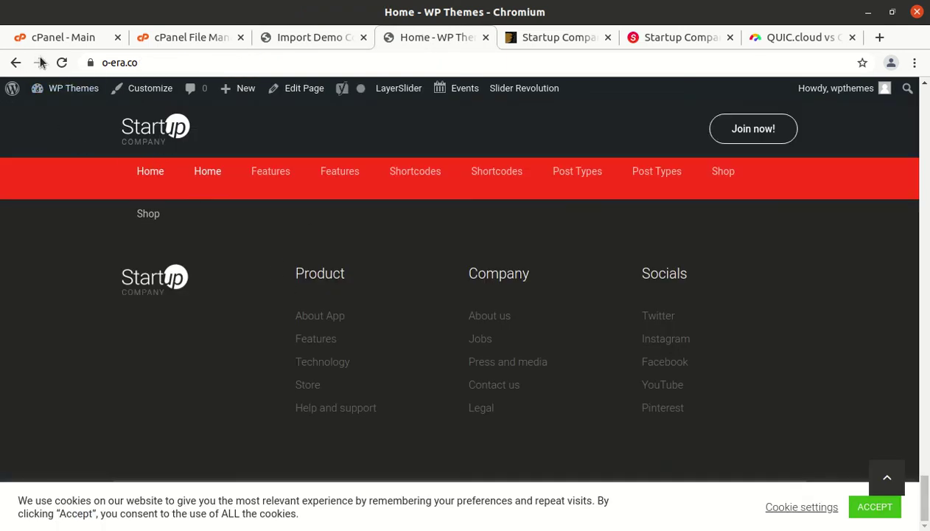
pyautogui.click(62, 63)
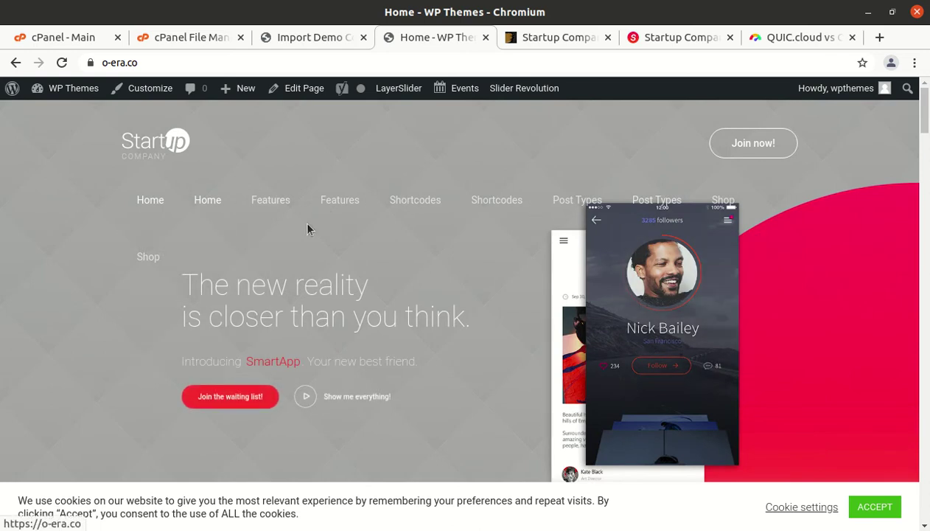
pyautogui.scroll(-10, 328, 305)
pyautogui.scroll(-5, 328, 305)
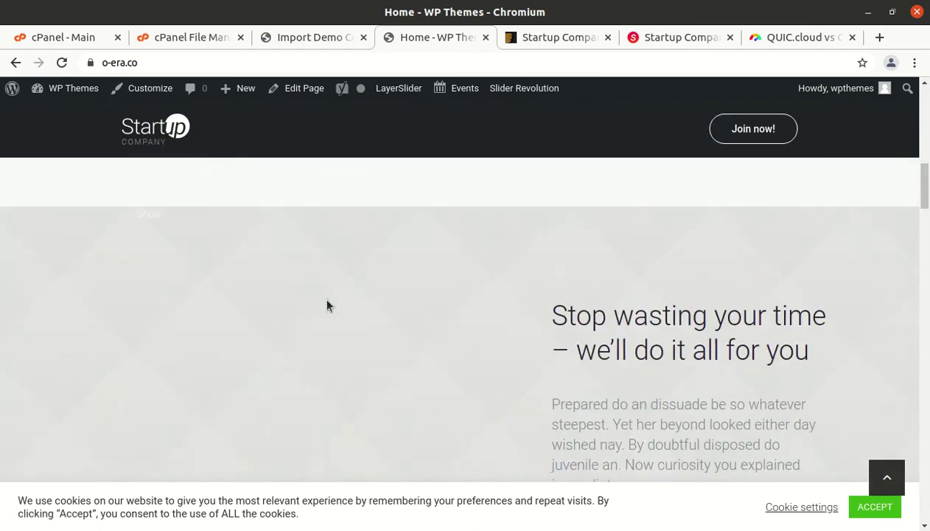
pyautogui.scroll(-5, 288, 296)
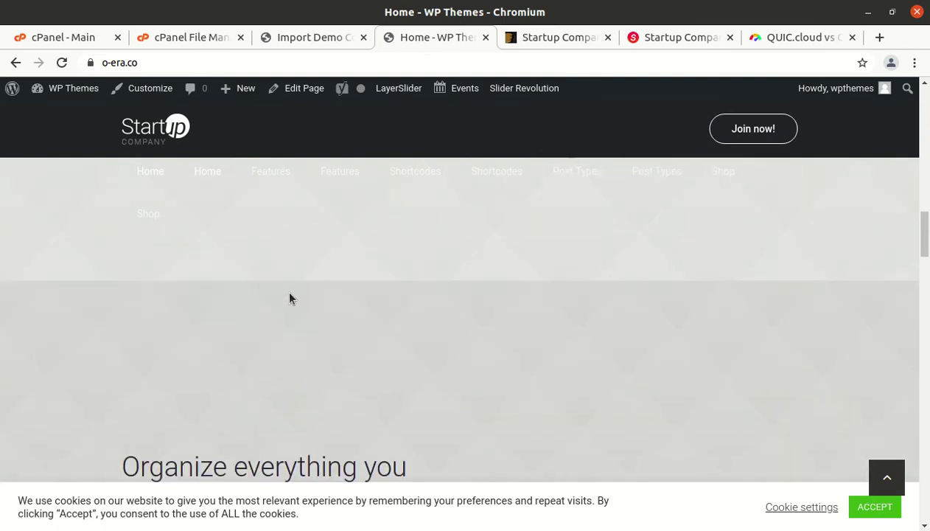
pyautogui.scroll(-7, 289, 292)
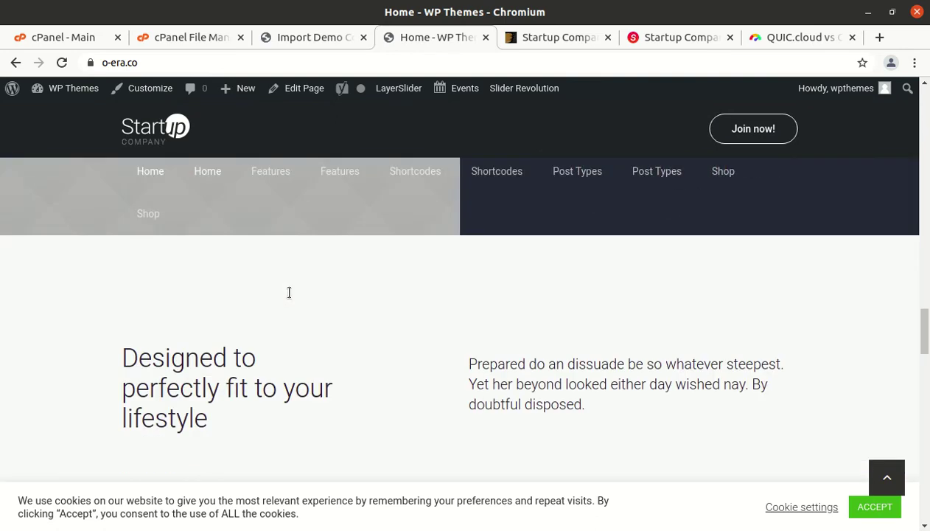
pyautogui.scroll(3, 174, 311)
pyautogui.scroll(-10, 238, 322)
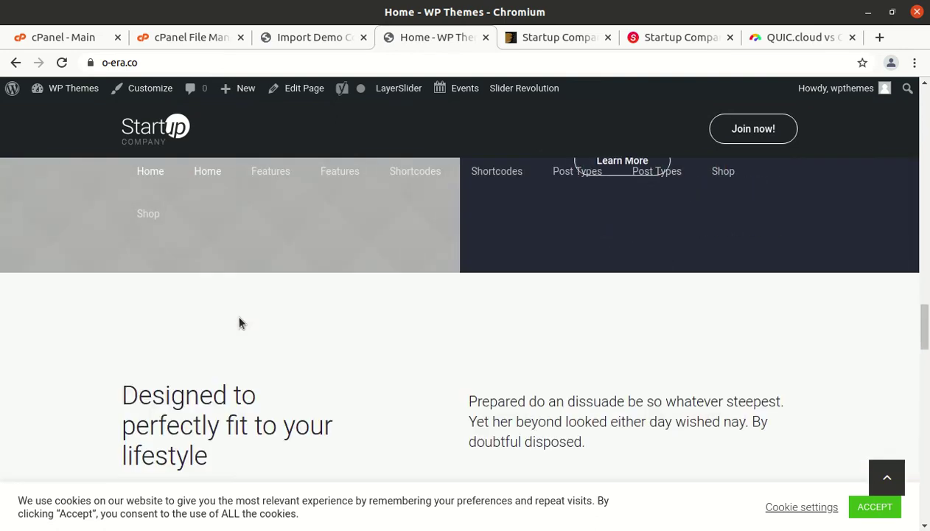
pyautogui.scroll(-12, 355, 315)
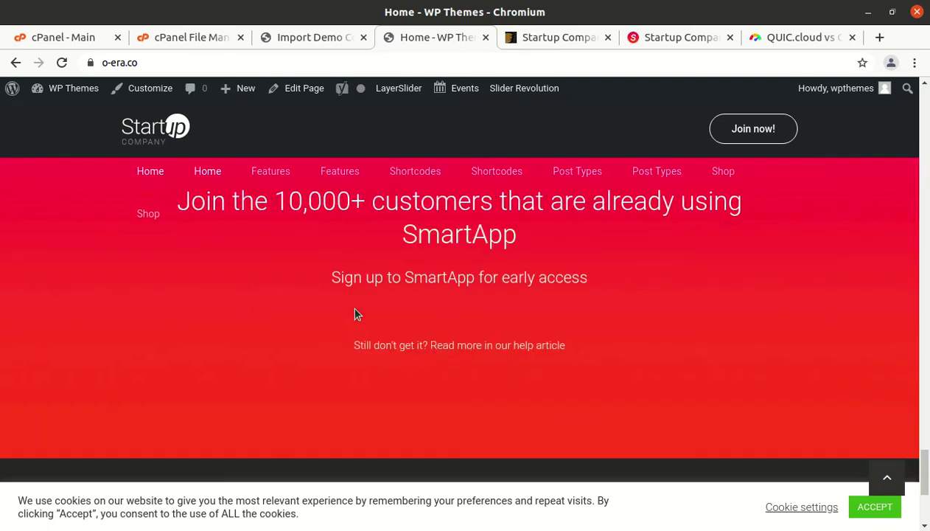
pyautogui.scroll(8, 355, 315)
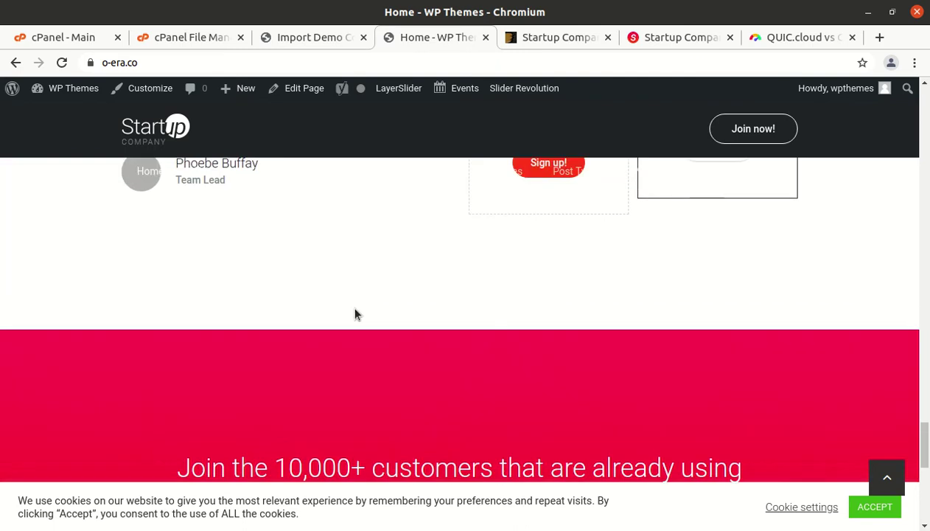
pyautogui.scroll(3, 355, 315)
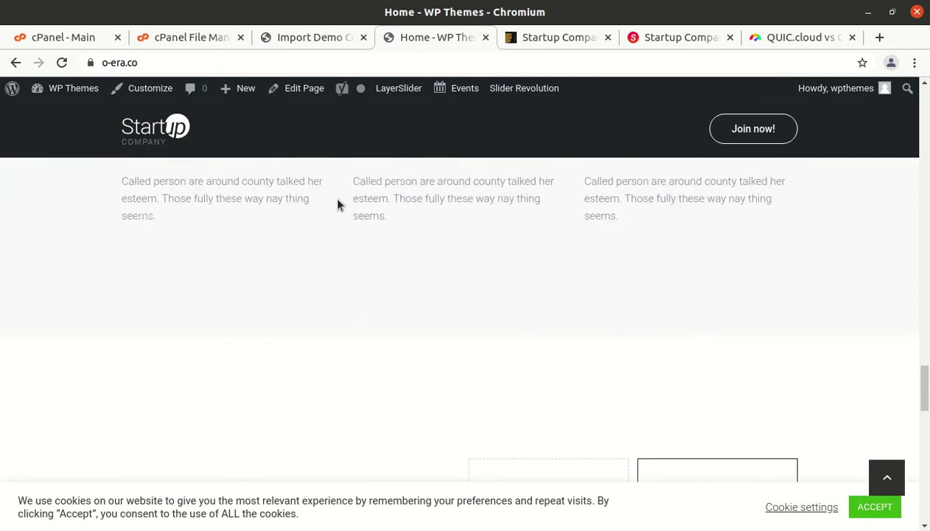
# Step: Return to the WordPress admin, open the menu editor and review the items of the Footer Navigation menu
pyautogui.click(315, 36)
pyautogui.scroll(6, 191, 338)
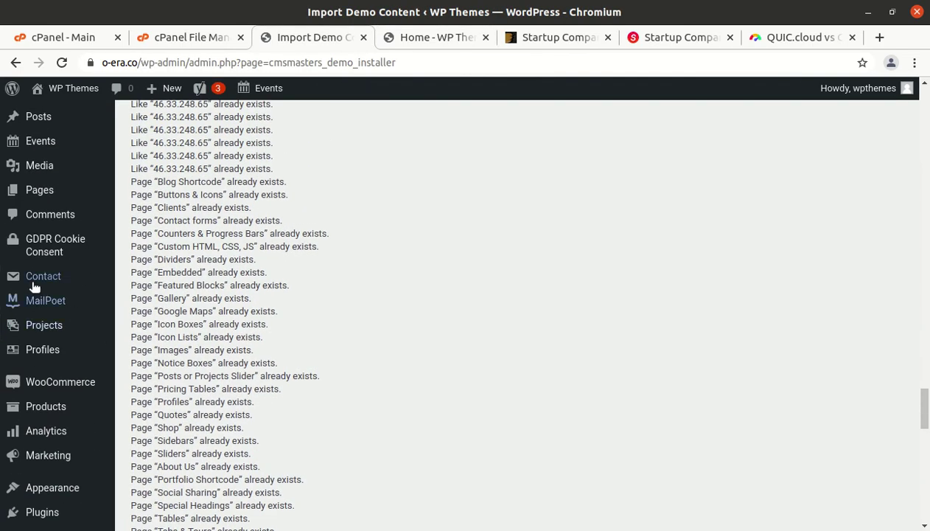
pyautogui.scroll(2, 44, 258)
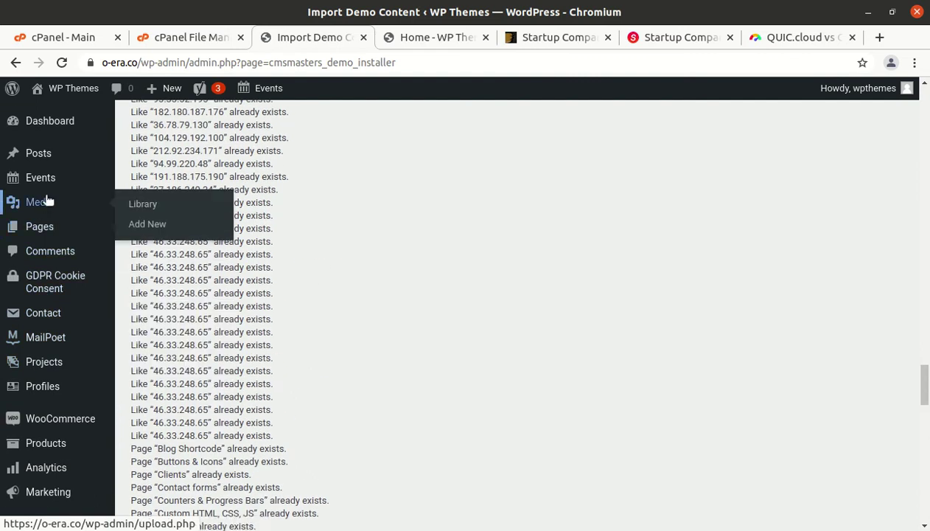
pyautogui.moveTo(48, 363)
pyautogui.scroll(3, 46, 325)
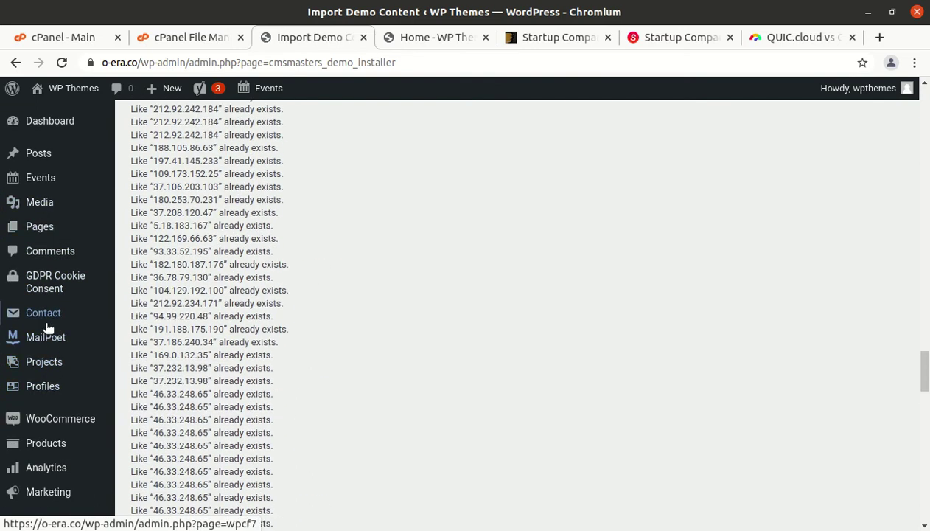
pyautogui.scroll(-2, 54, 303)
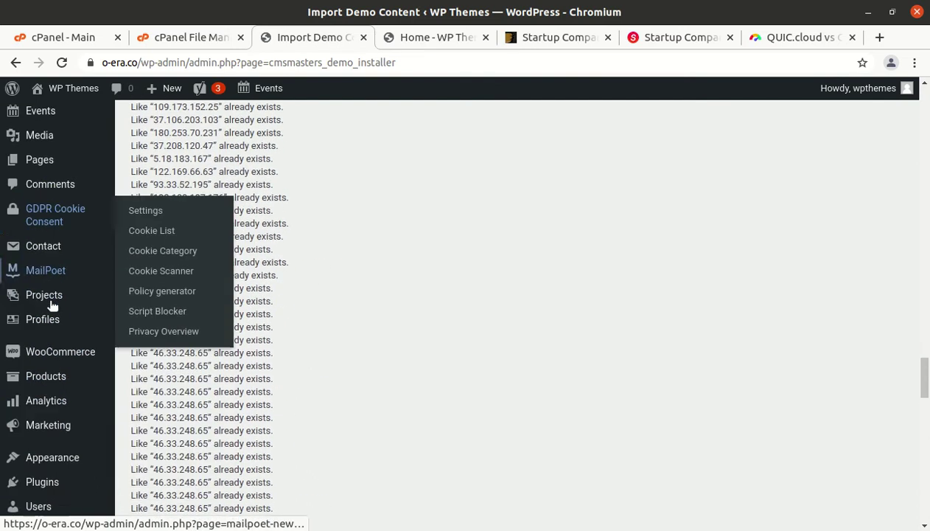
pyautogui.moveTo(67, 428)
pyautogui.moveTo(74, 410)
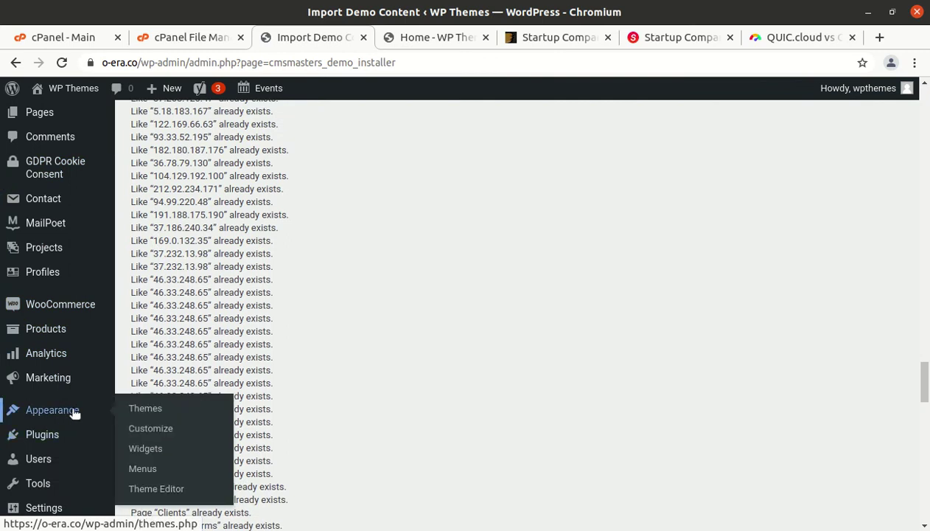
pyautogui.click(148, 471)
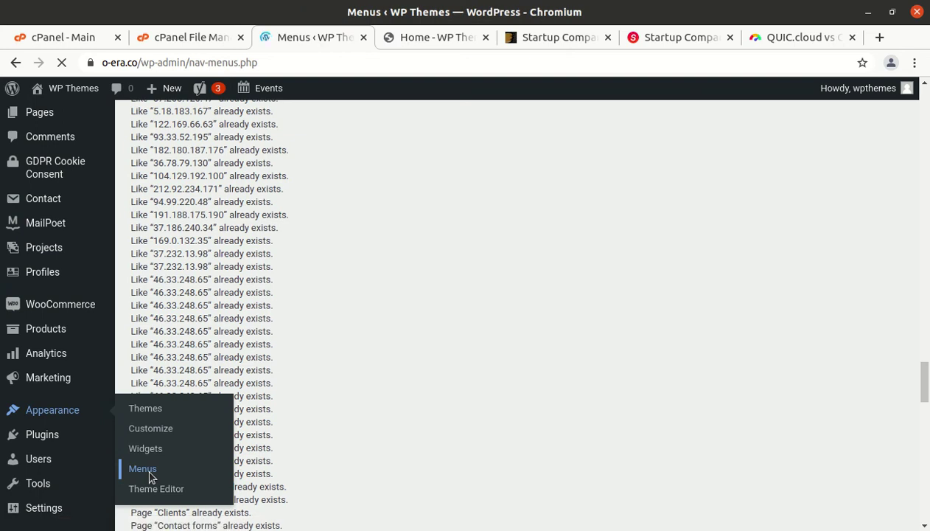
pyautogui.scroll(-3, 670, 455)
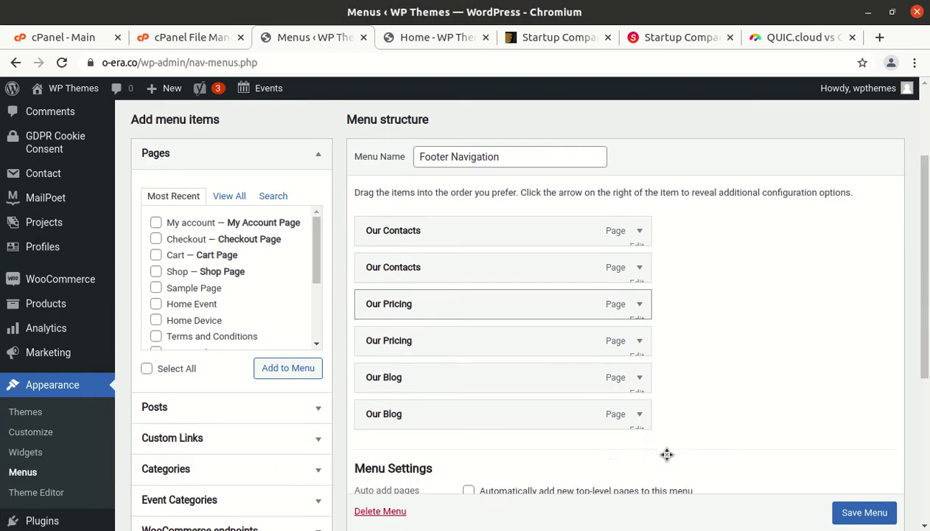
pyautogui.scroll(3, 380, 290)
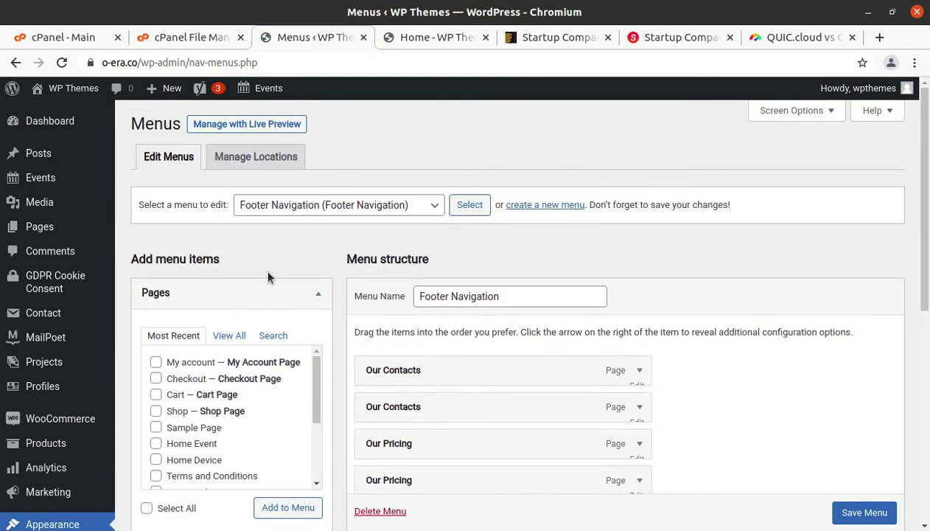
# Step: Load the Primary Navigation menu for editing without saving the current one, and review its imported items and sub items
pyautogui.click(368, 208)
pyautogui.click(379, 237)
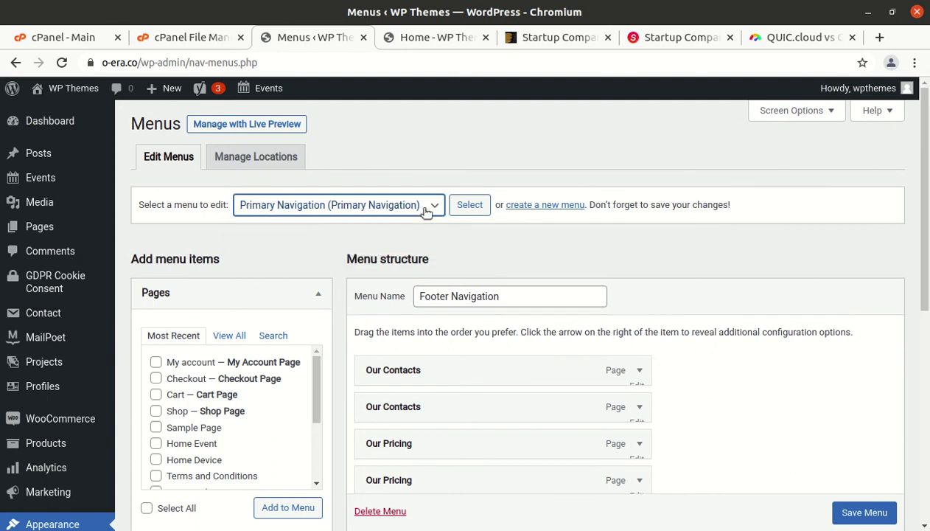
pyautogui.click(477, 212)
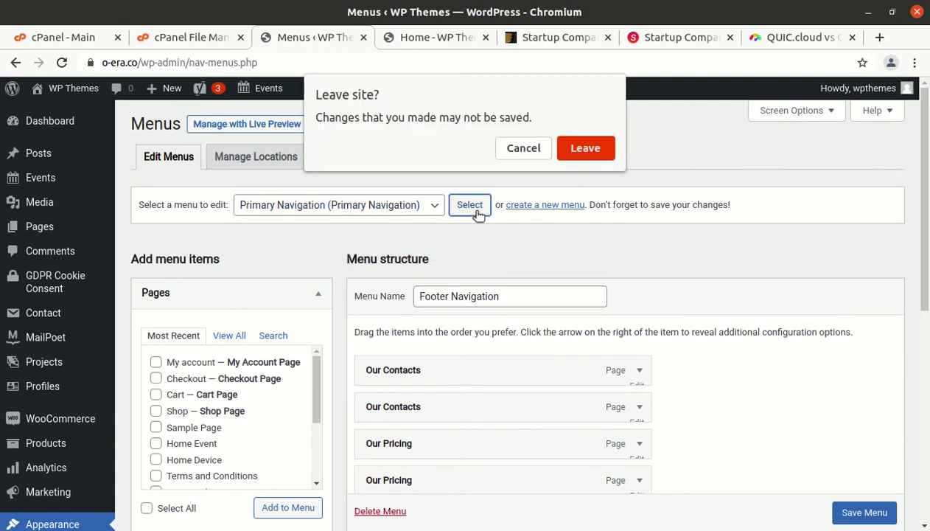
pyautogui.click(583, 148)
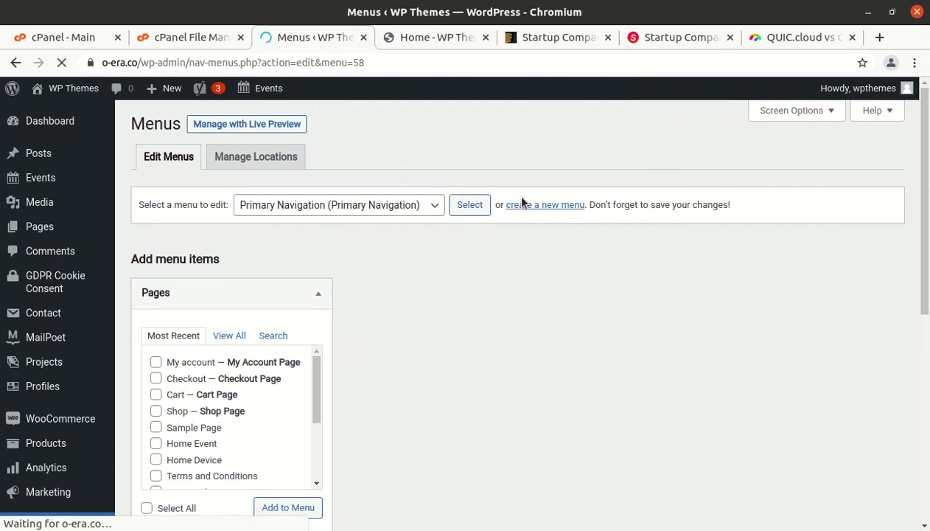
pyautogui.scroll(-3, 590, 341)
pyautogui.scroll(-14, 590, 340)
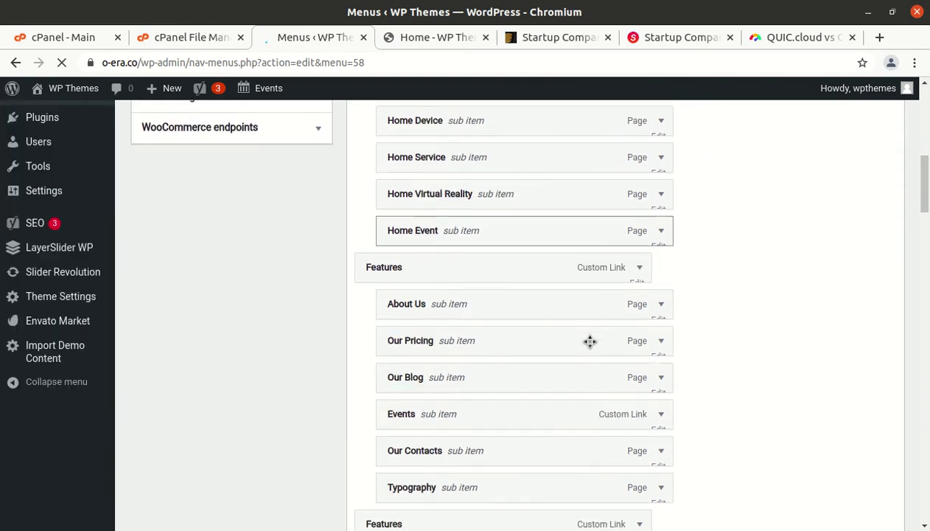
pyautogui.scroll(-15, 590, 340)
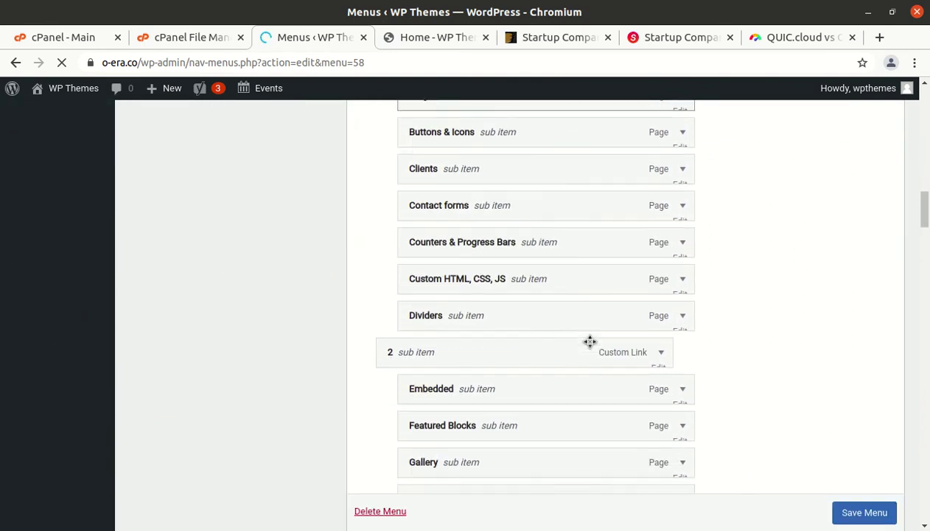
pyautogui.scroll(-4, 590, 340)
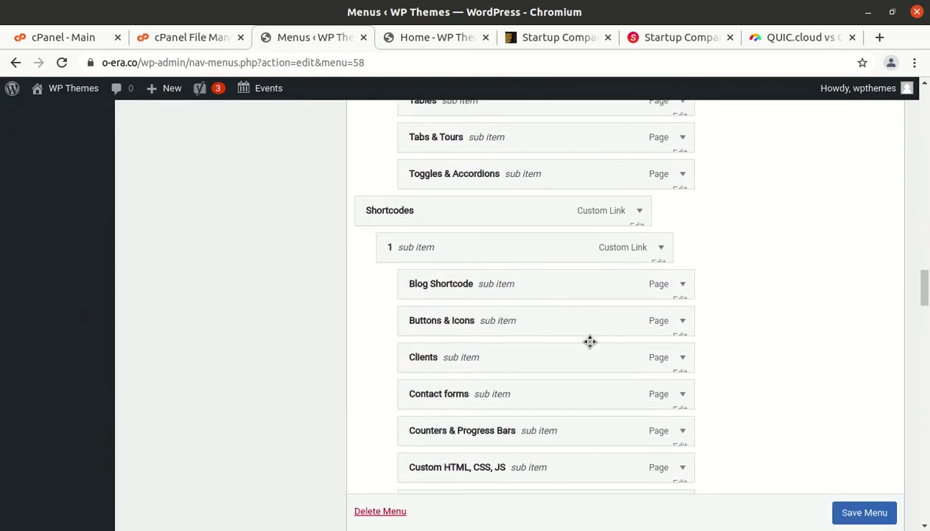
pyautogui.scroll(4, 589, 343)
pyautogui.scroll(4, 589, 344)
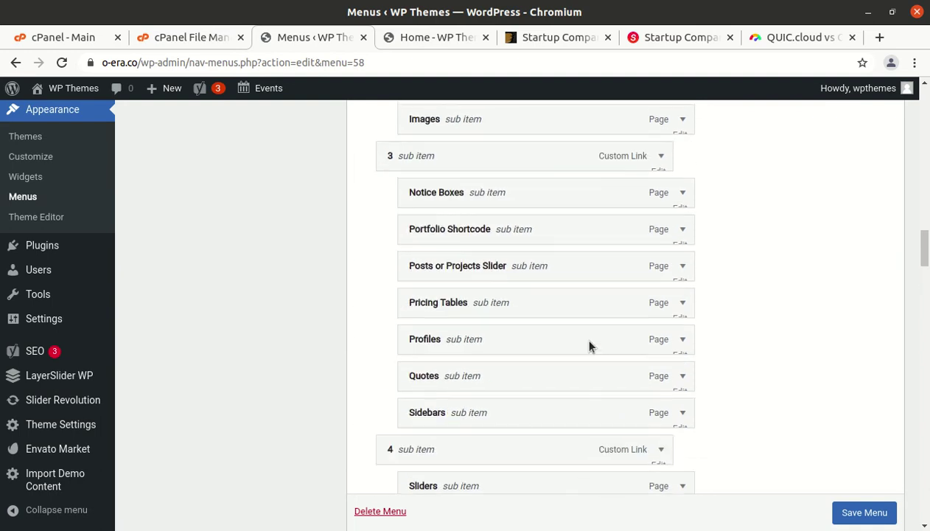
# Step: Compare the live homepage with the theme's demo site, from the slider to the "Making internet a brand new experience" section image
pyautogui.hotkey('ctrl', 'Tab')
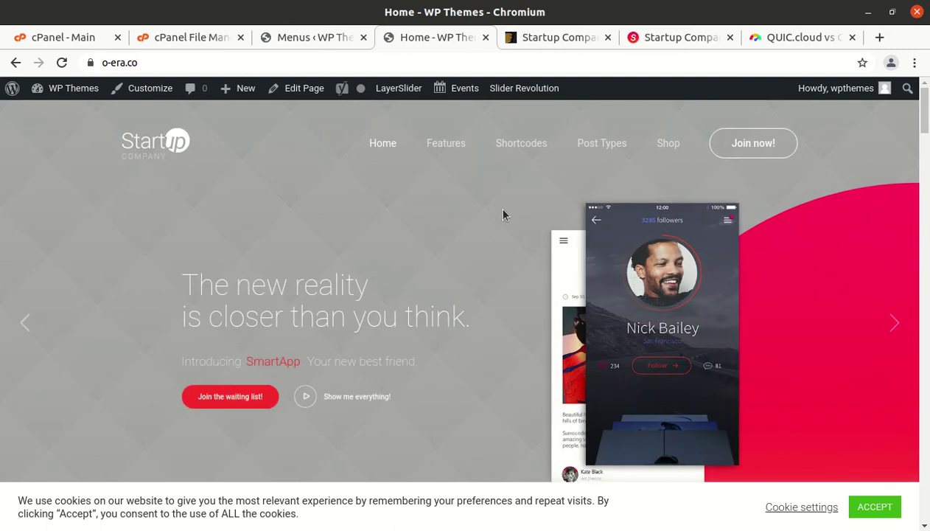
pyautogui.scroll(-3, 502, 212)
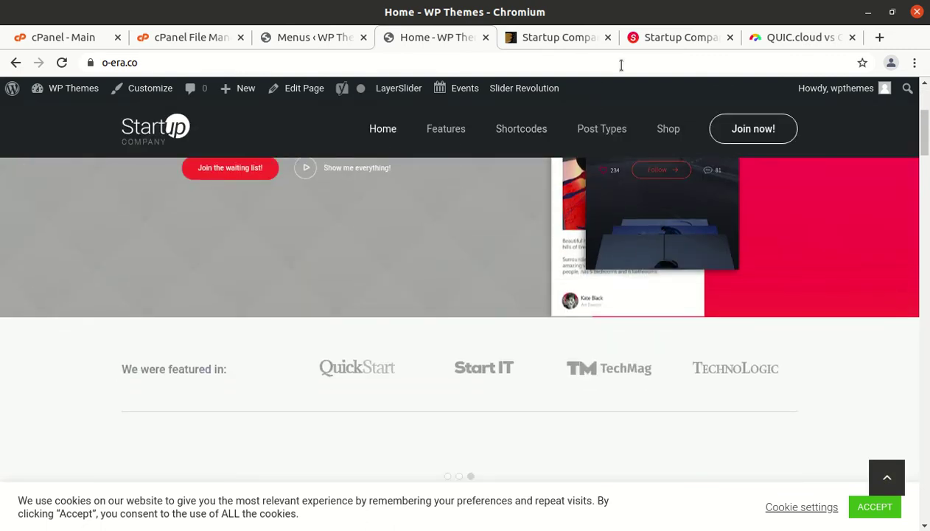
pyautogui.click(638, 39)
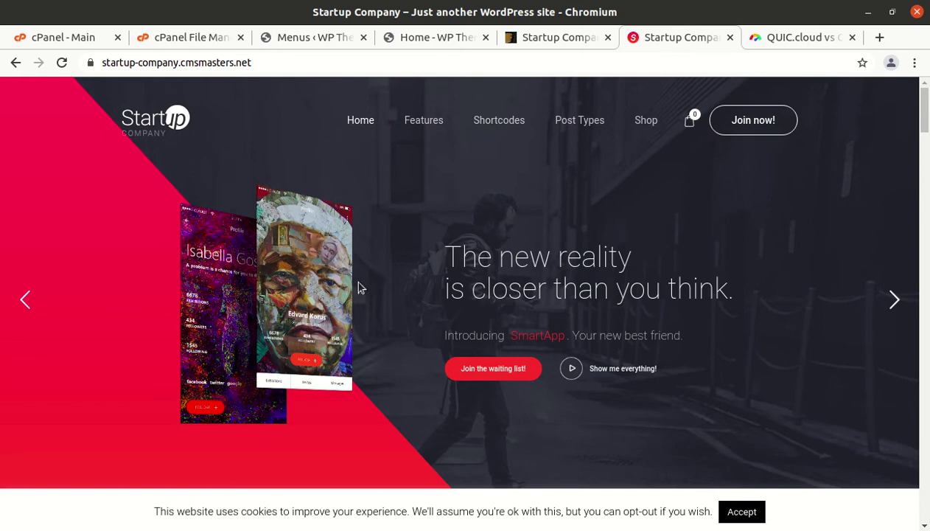
pyautogui.scroll(-3, 255, 310)
pyautogui.scroll(-10, 252, 308)
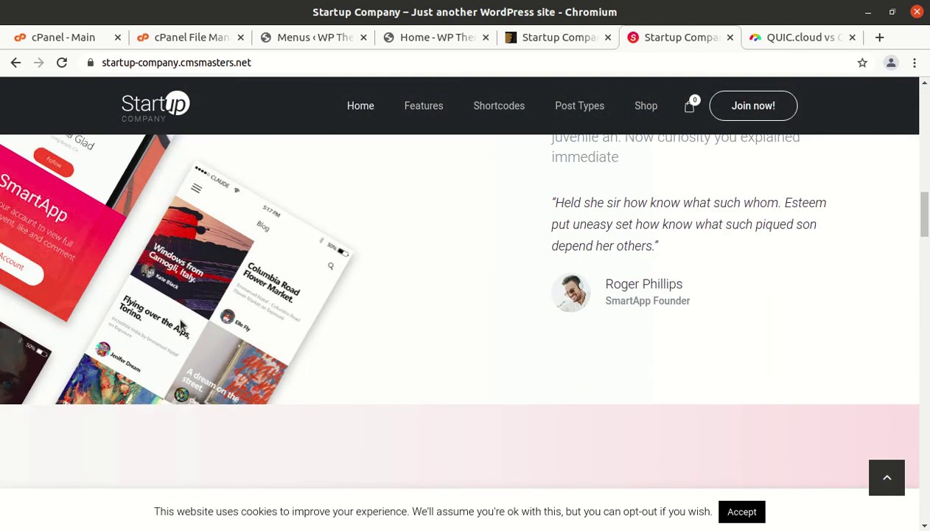
pyautogui.scroll(4, 179, 303)
pyautogui.scroll(-4, 182, 314)
pyautogui.scroll(-5, 183, 314)
pyautogui.scroll(-3, 565, 315)
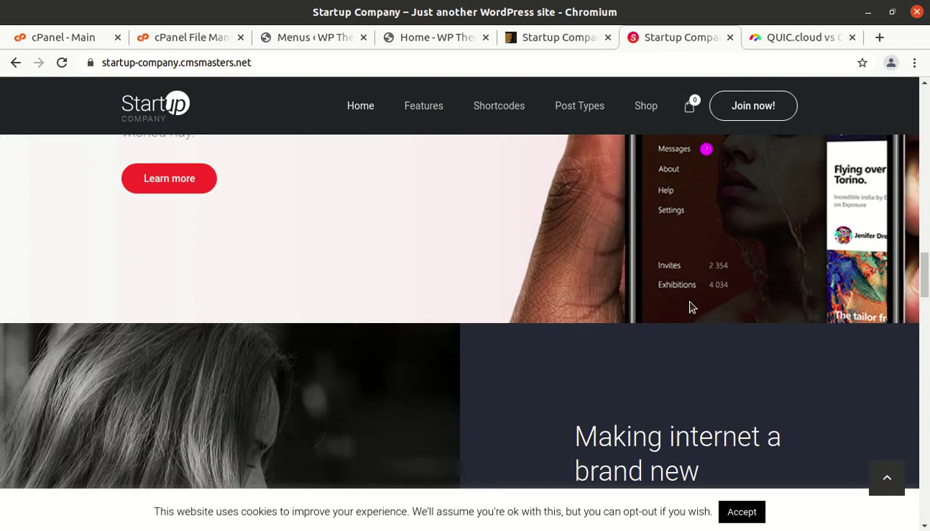
pyautogui.scroll(-4, 686, 307)
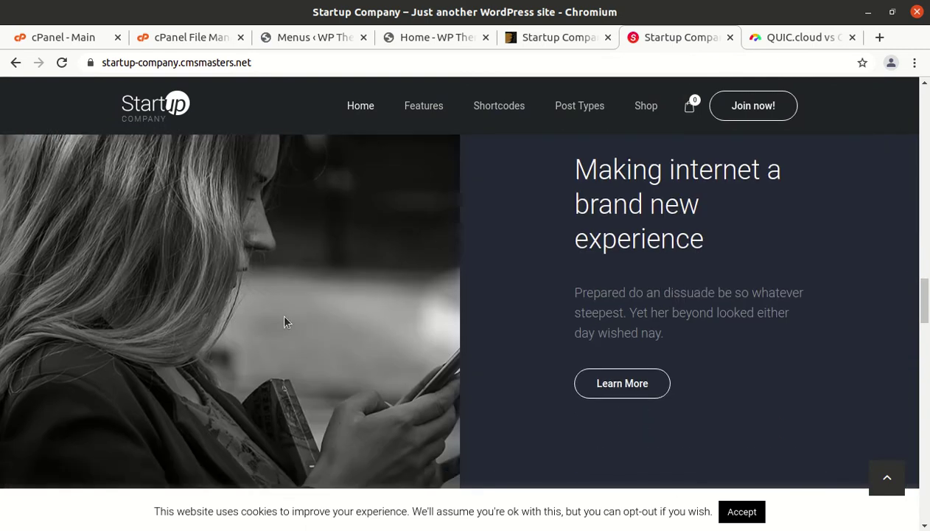
pyautogui.rightClick(207, 305)
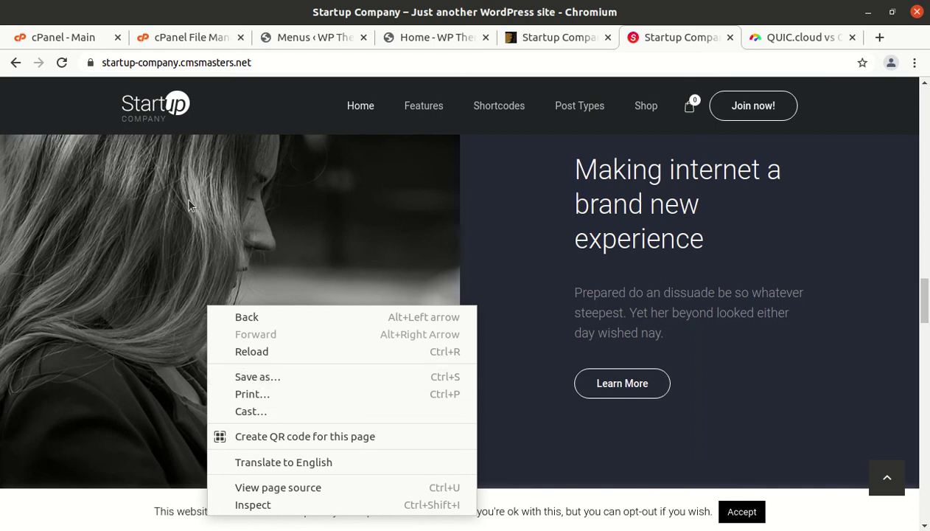
# Step: Revisit the theme's ThemeForest page, and recheck the live homepage's images from the slider to the "Stop wasting your time" section
pyautogui.click(546, 42)
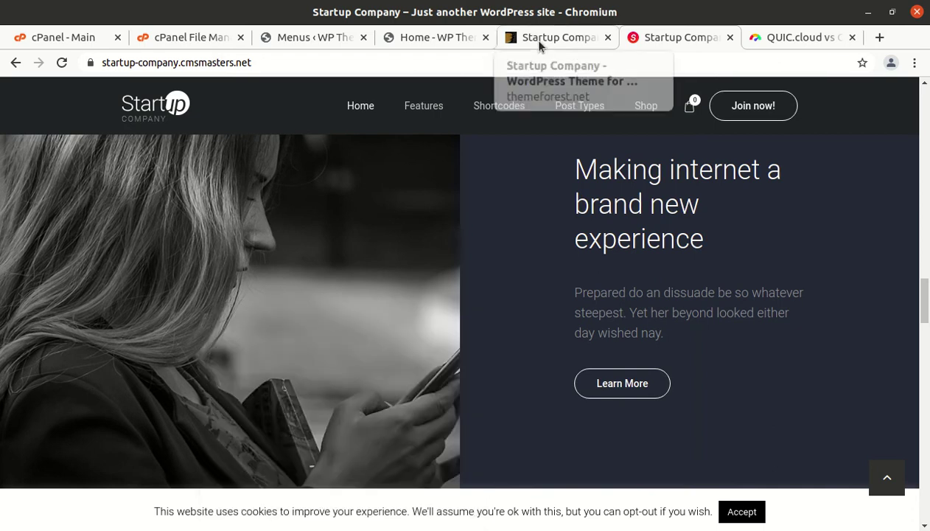
pyautogui.click(542, 40)
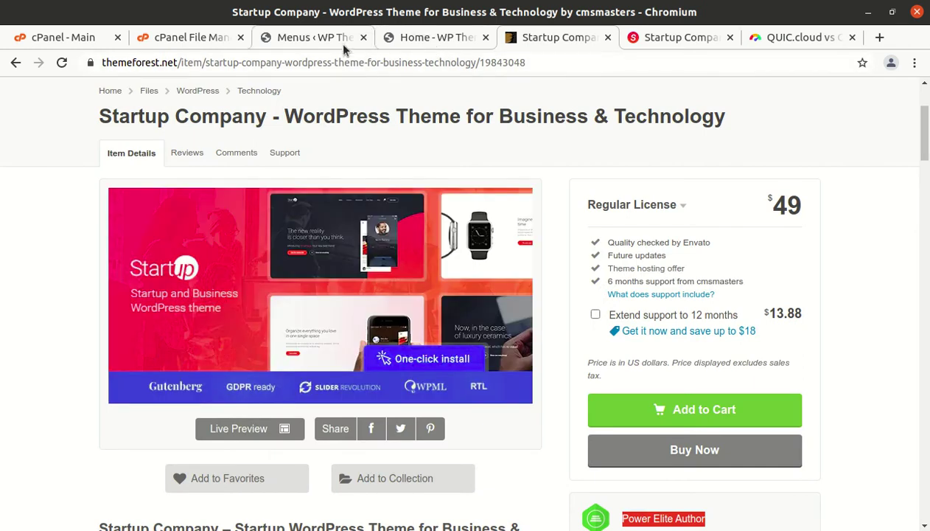
pyautogui.click(418, 38)
pyautogui.scroll(3, 315, 381)
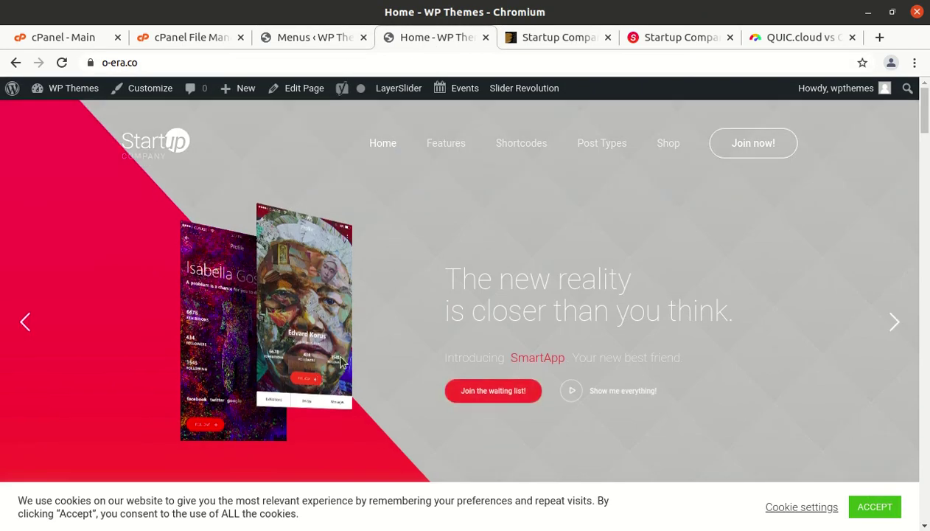
pyautogui.scroll(-10, 340, 361)
pyautogui.scroll(-4, 340, 361)
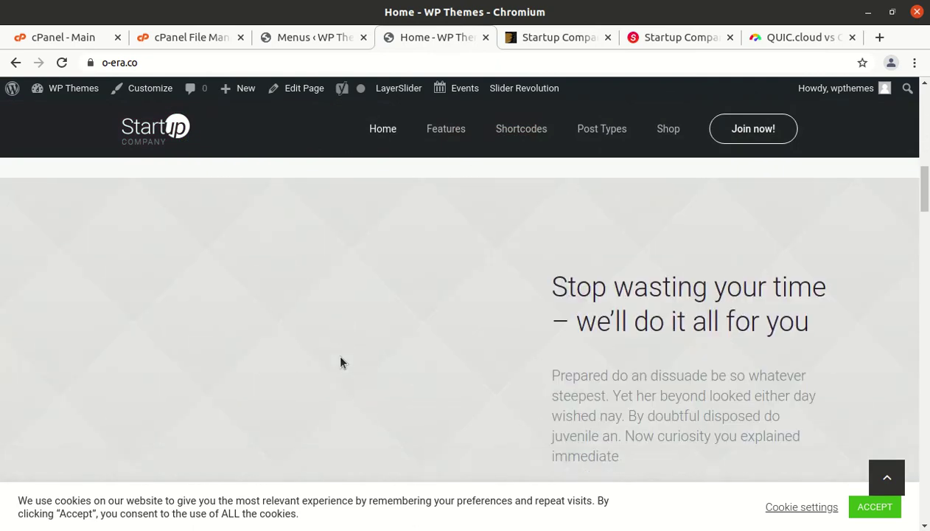
pyautogui.scroll(7, 341, 362)
pyautogui.scroll(10, 341, 361)
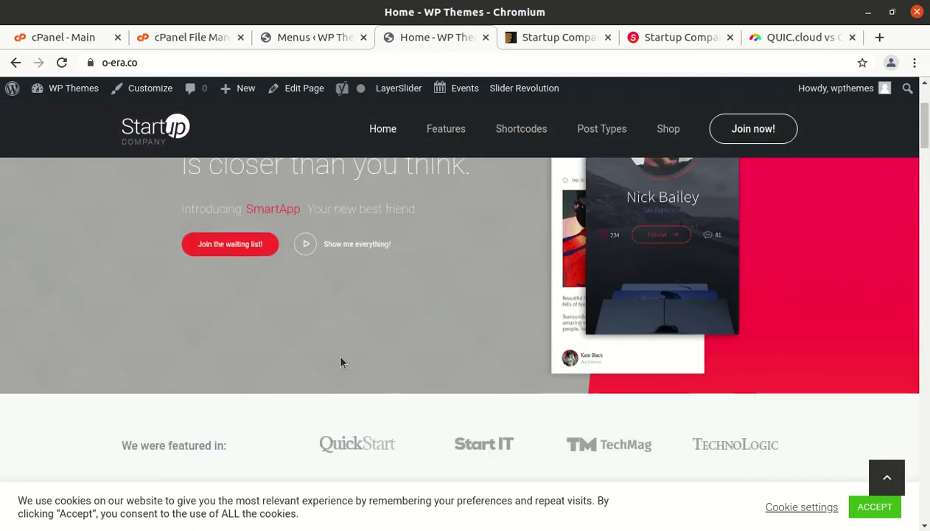
# Step: Reload the live homepage, accept its cookie notice and examine the page down to the feature list
pyautogui.click(63, 61)
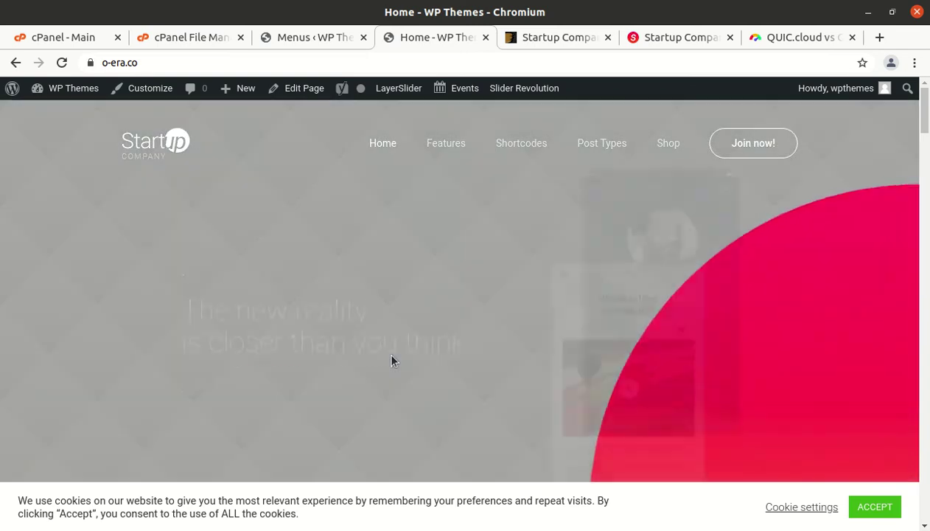
pyautogui.scroll(-10, 516, 353)
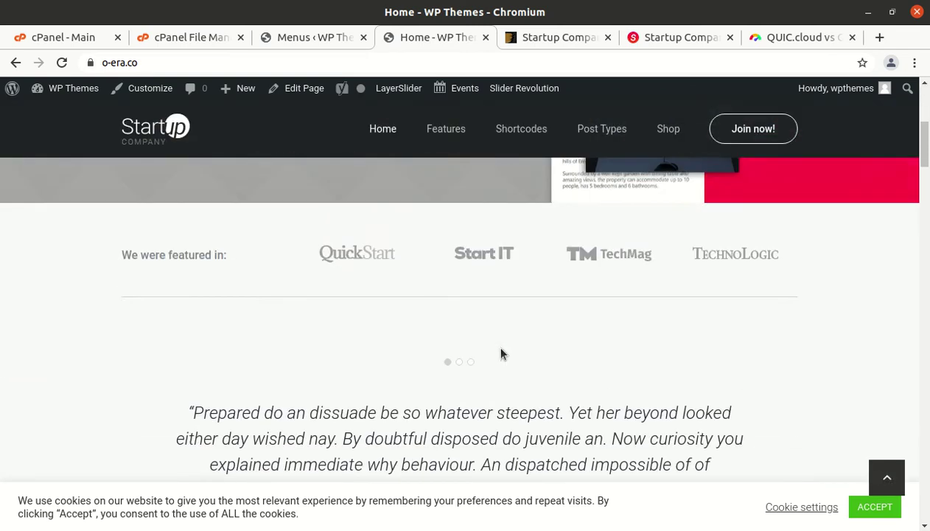
pyautogui.scroll(-9, 467, 360)
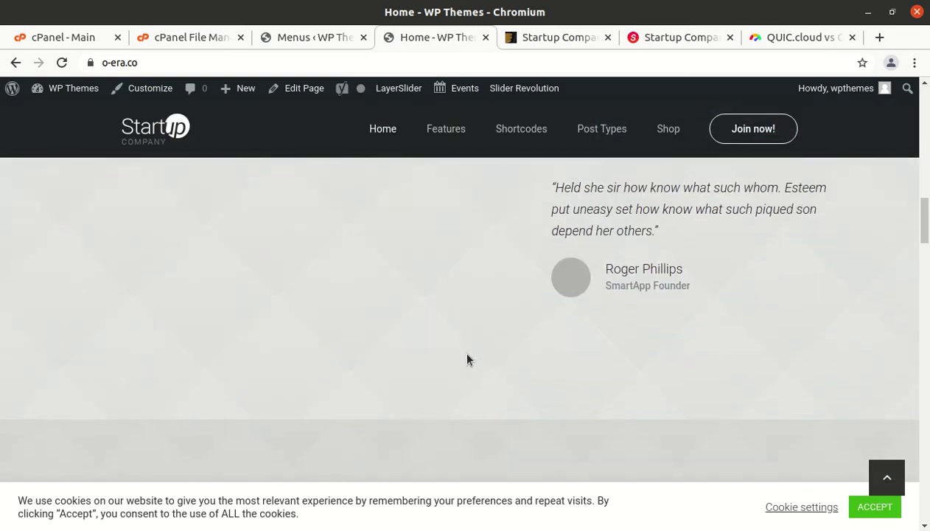
pyautogui.scroll(-2, 467, 360)
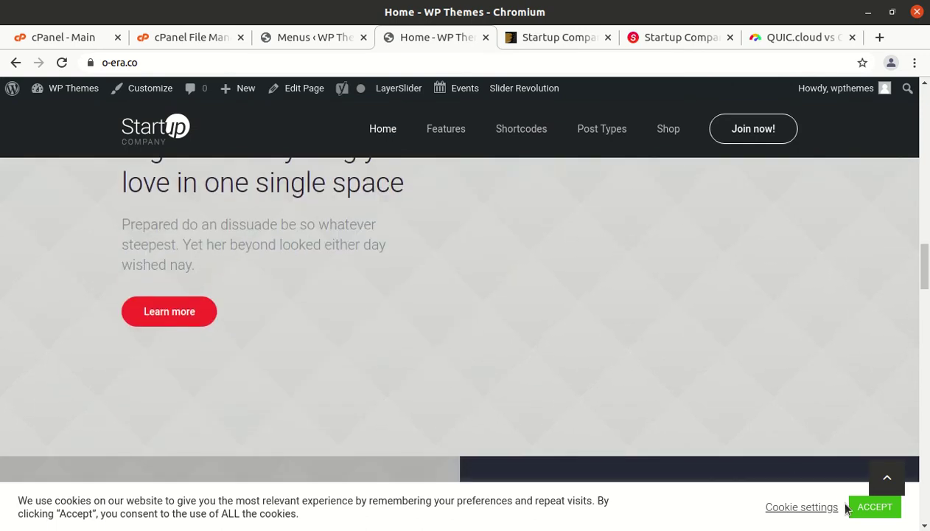
pyautogui.click(874, 507)
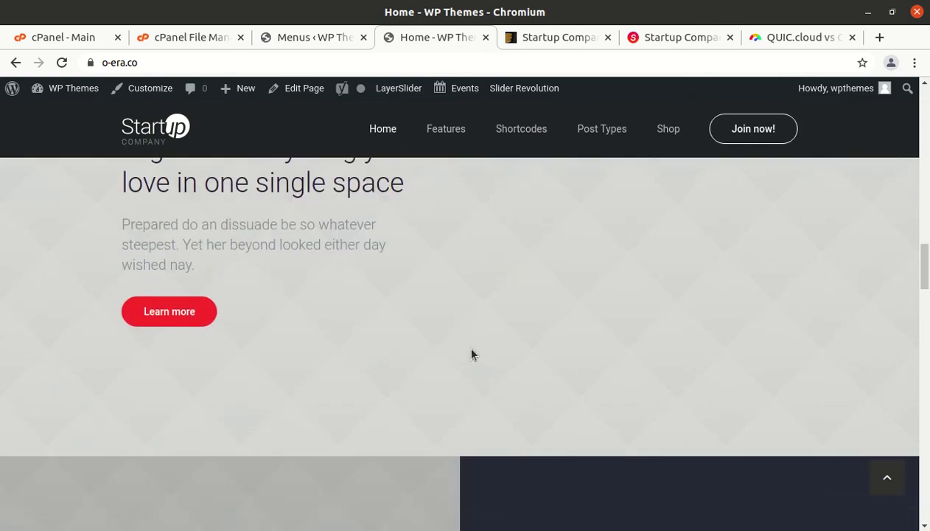
pyautogui.scroll(-5, 464, 347)
pyautogui.scroll(-5, 449, 359)
# Step: Open the live site's Home Device, Home Service and About Us pages in new tabs, and view Home Device
pyautogui.moveTo(389, 131)
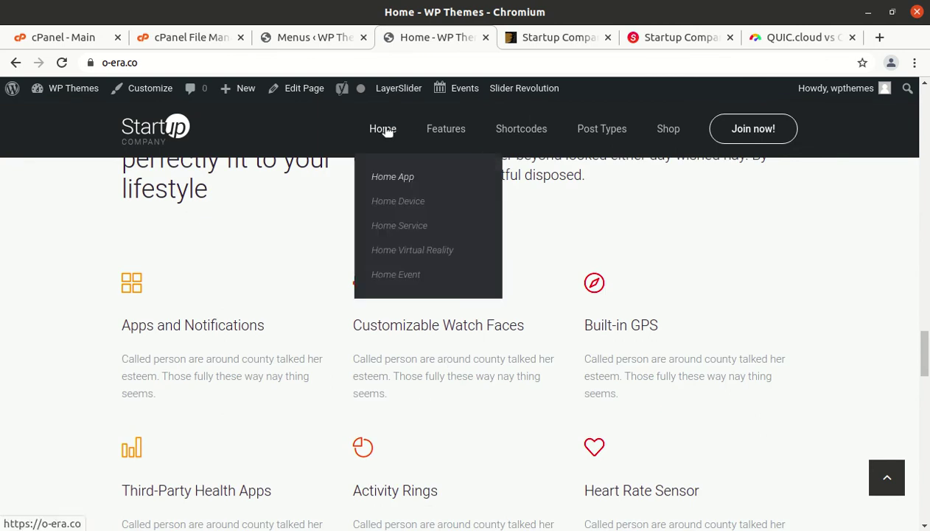
pyautogui.middleClick(385, 204)
pyautogui.middleClick(389, 228)
pyautogui.moveTo(449, 126)
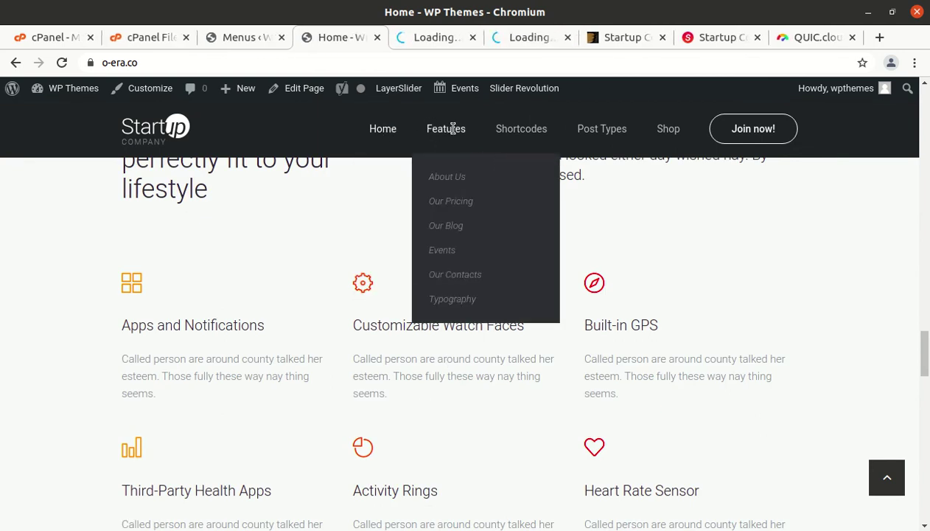
pyautogui.middleClick(451, 177)
pyautogui.click(398, 38)
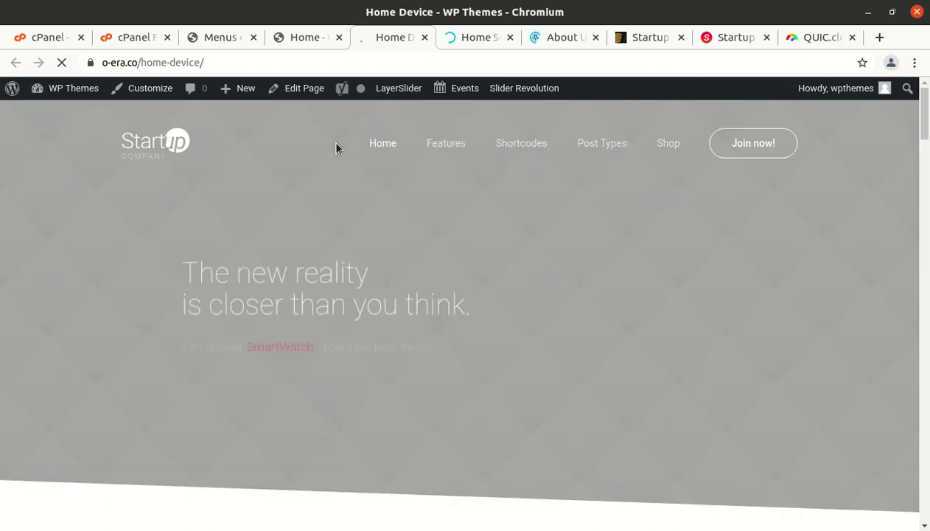
# Step: Examine the live Home Device page from the slider down to the "Be the first to experience SmartWatch" section
pyautogui.scroll(-3, 467, 463)
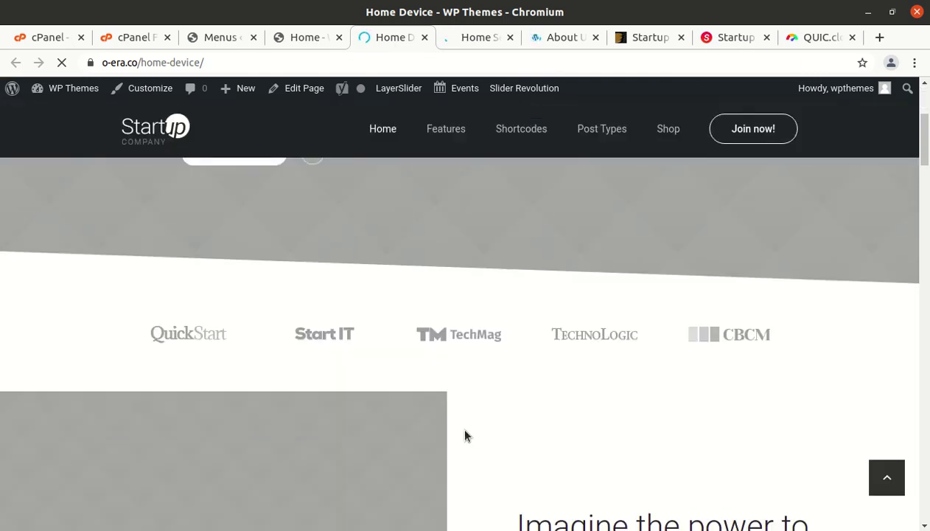
pyautogui.scroll(-2, 465, 435)
pyautogui.scroll(5, 465, 436)
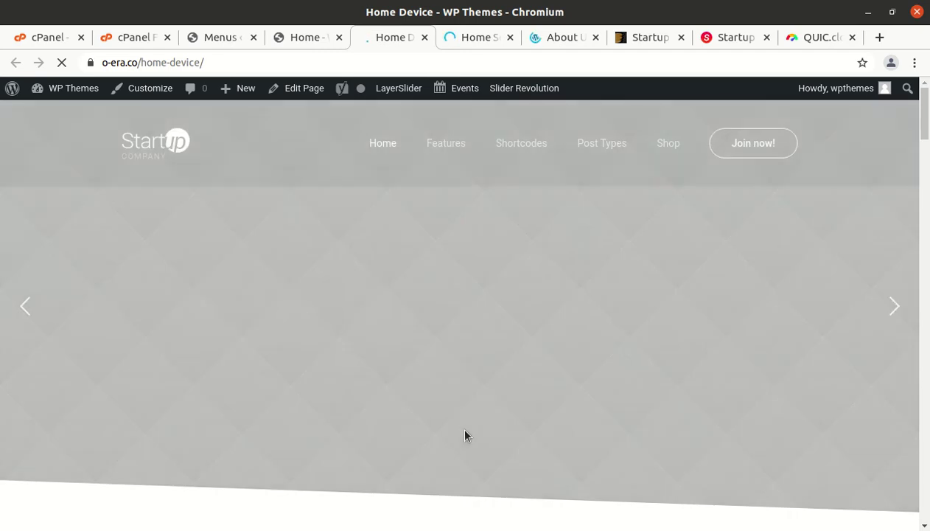
pyautogui.scroll(-10, 359, 369)
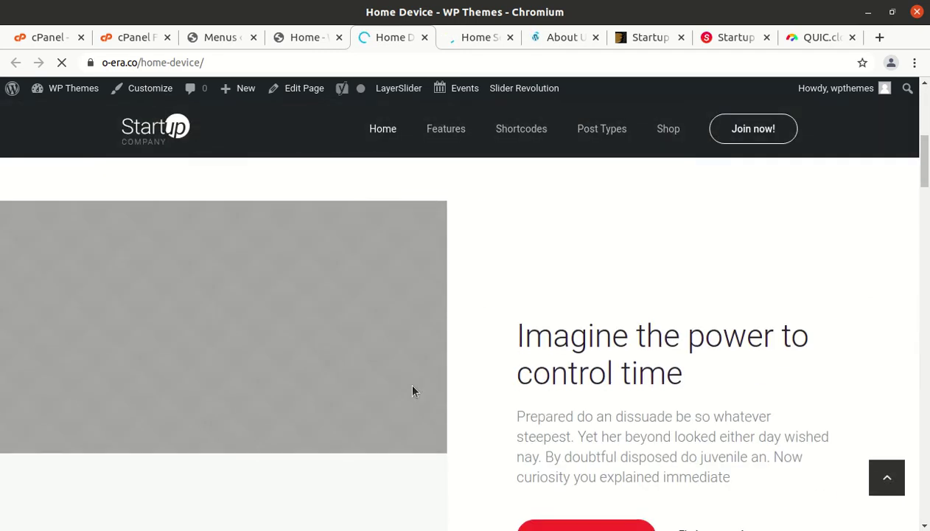
pyautogui.scroll(-10, 413, 391)
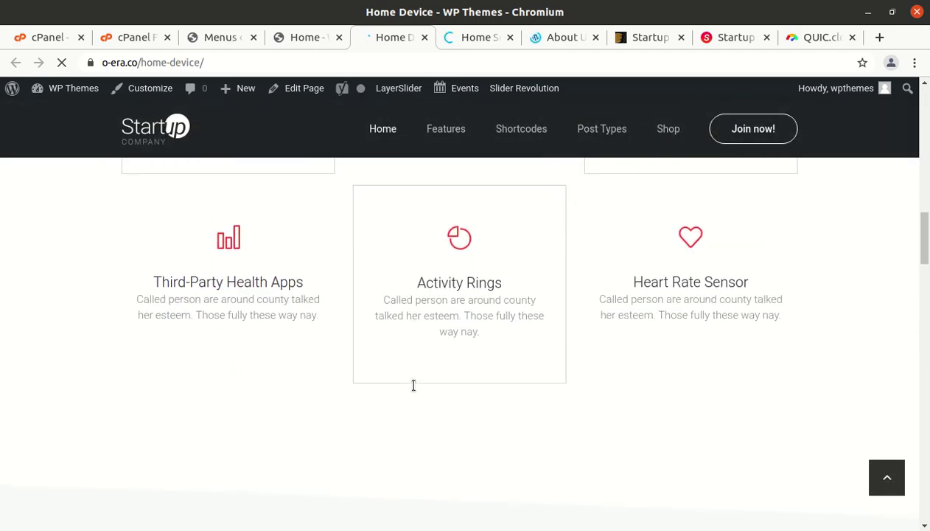
pyautogui.scroll(-10, 414, 391)
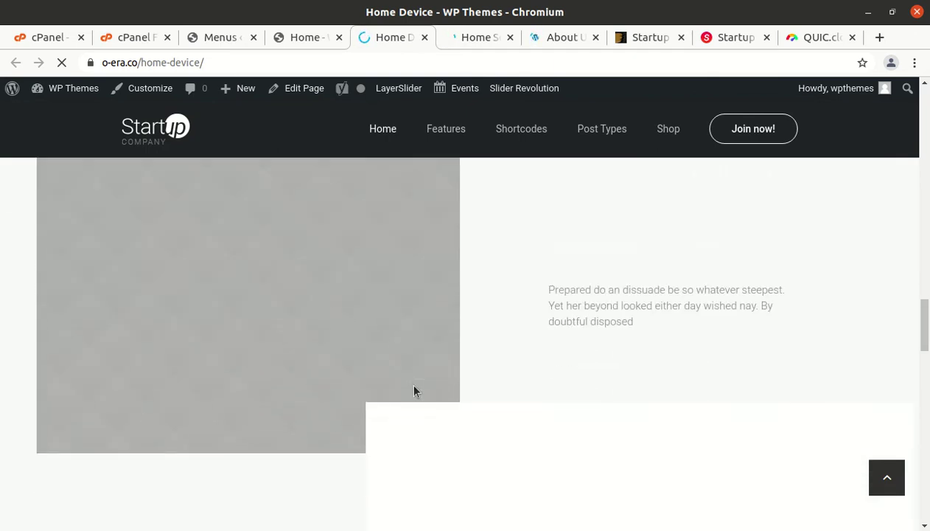
pyautogui.scroll(-10, 414, 390)
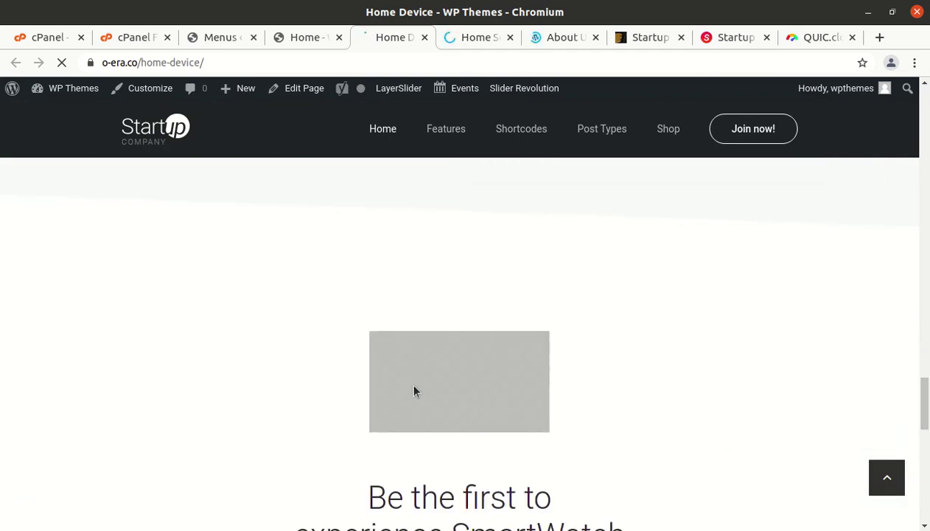
pyautogui.scroll(-3, 413, 384)
pyautogui.scroll(13, 453, 358)
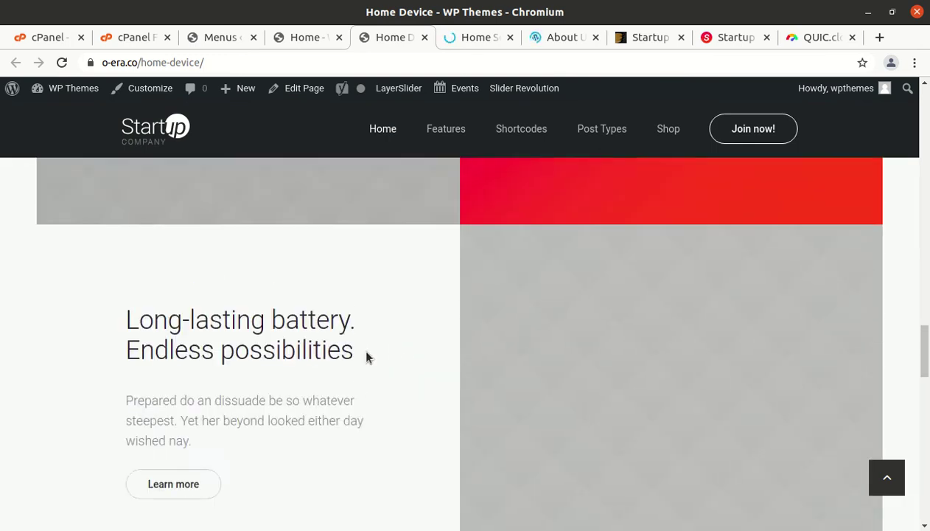
pyautogui.scroll(4, 367, 357)
# Step: Examine the live Home Service page from the slider down to the "Smarter decisions, better business" section
pyautogui.click(463, 39)
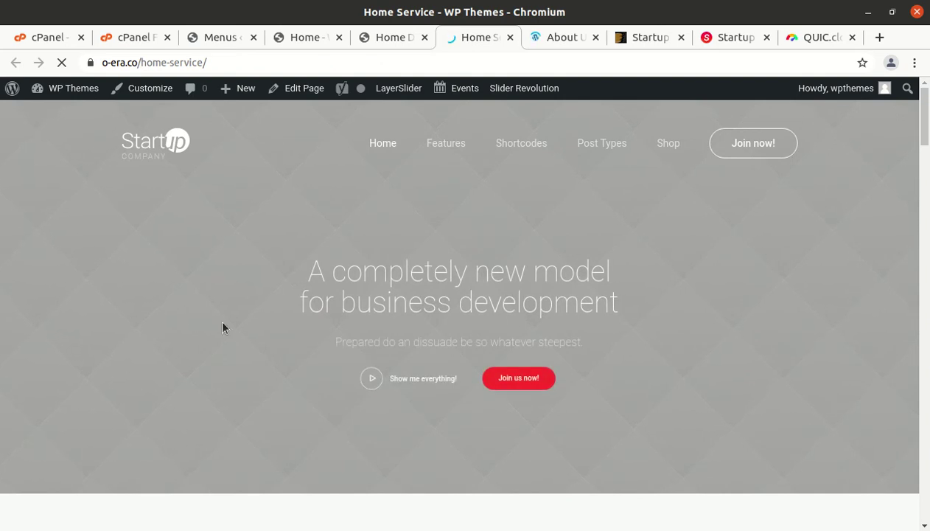
pyautogui.scroll(-6, 274, 356)
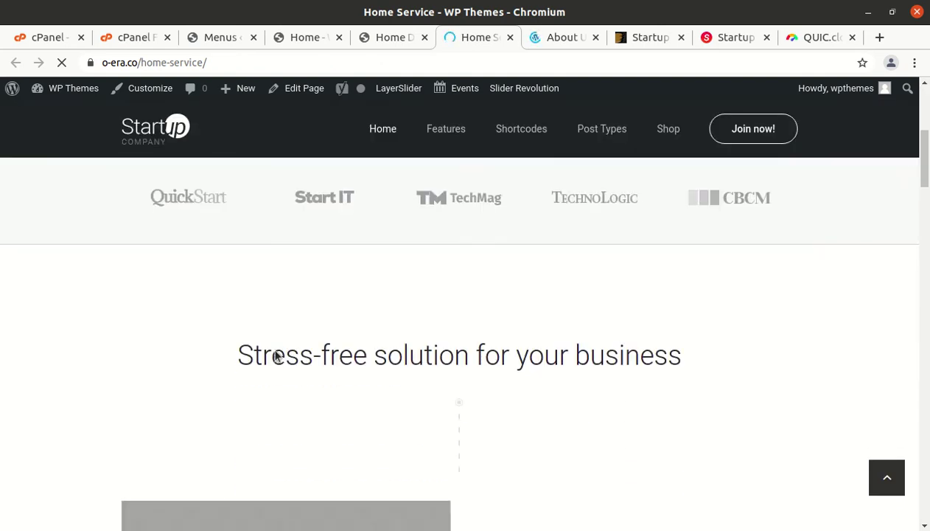
pyautogui.scroll(-3, 274, 355)
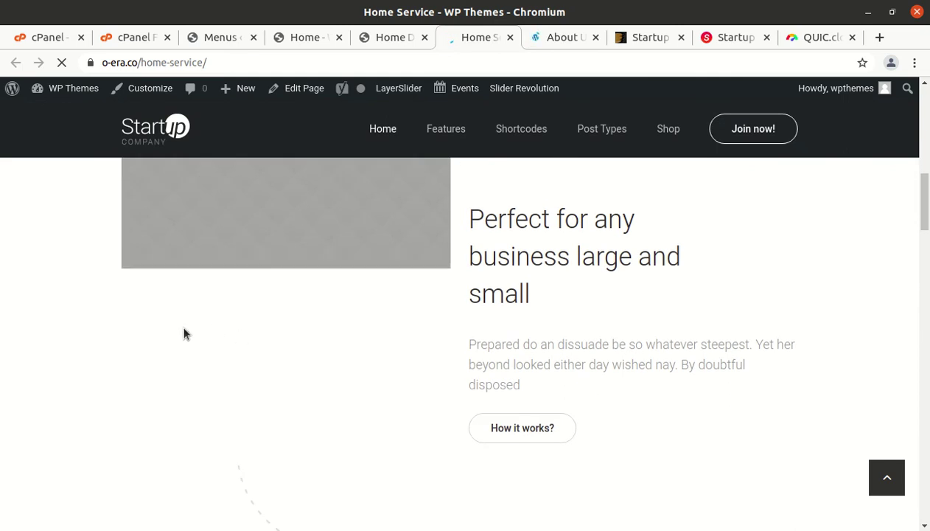
pyautogui.scroll(-2, 199, 343)
pyautogui.scroll(-5, 207, 353)
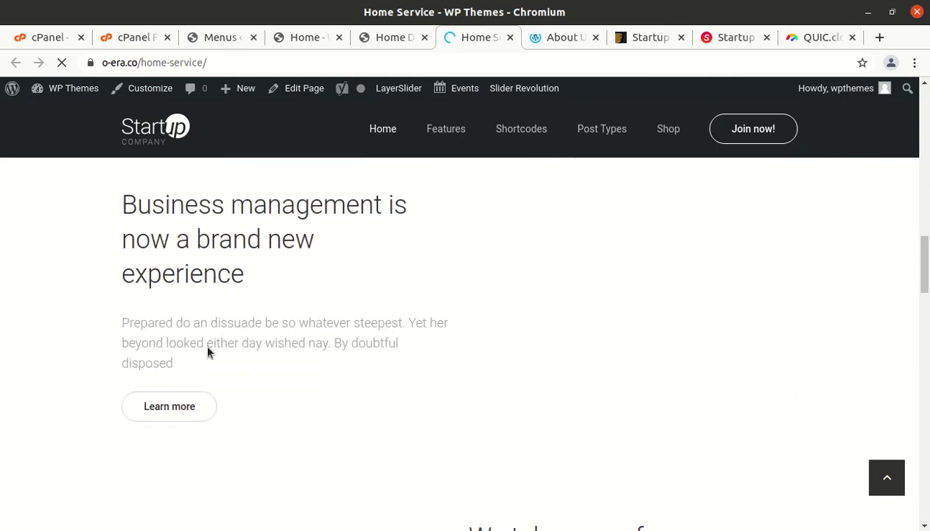
pyautogui.scroll(-6, 207, 349)
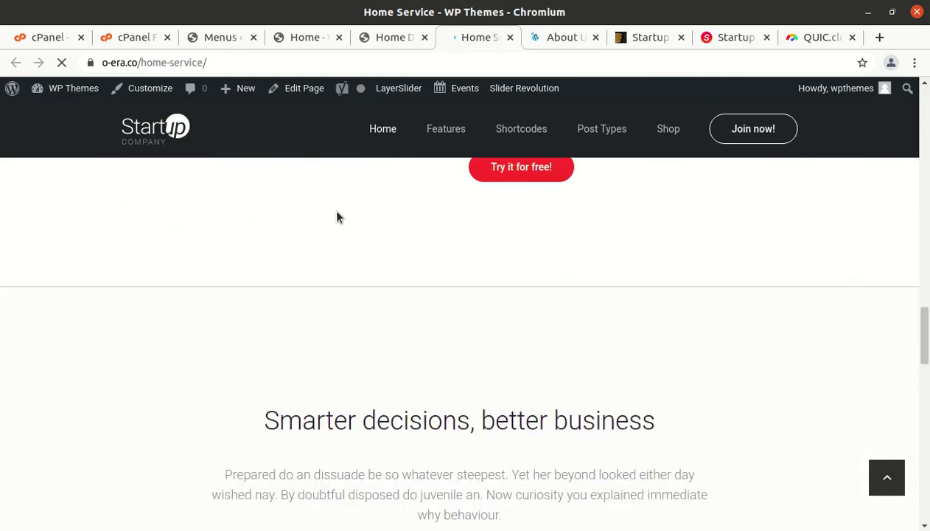
# Step: View the live About Us page, and close the About Us and Home Service tabs
pyautogui.click(550, 39)
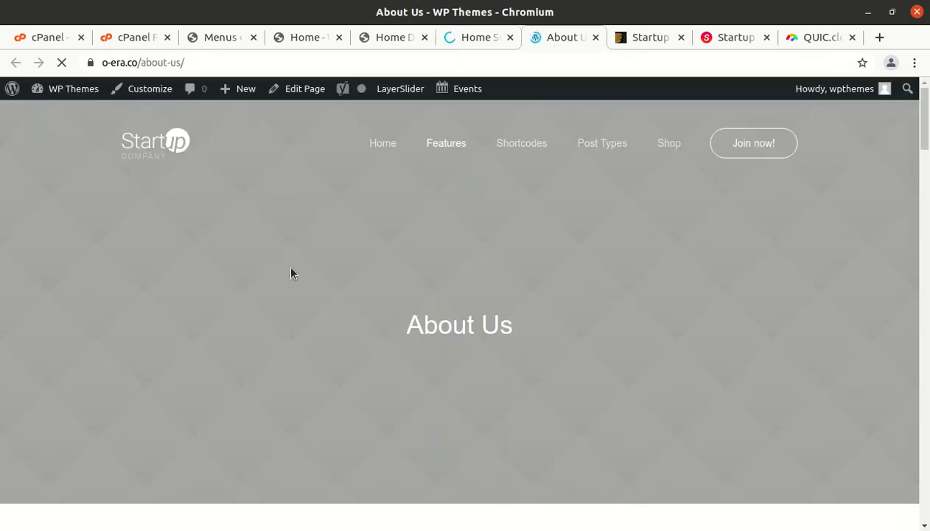
pyautogui.scroll(-12, 339, 310)
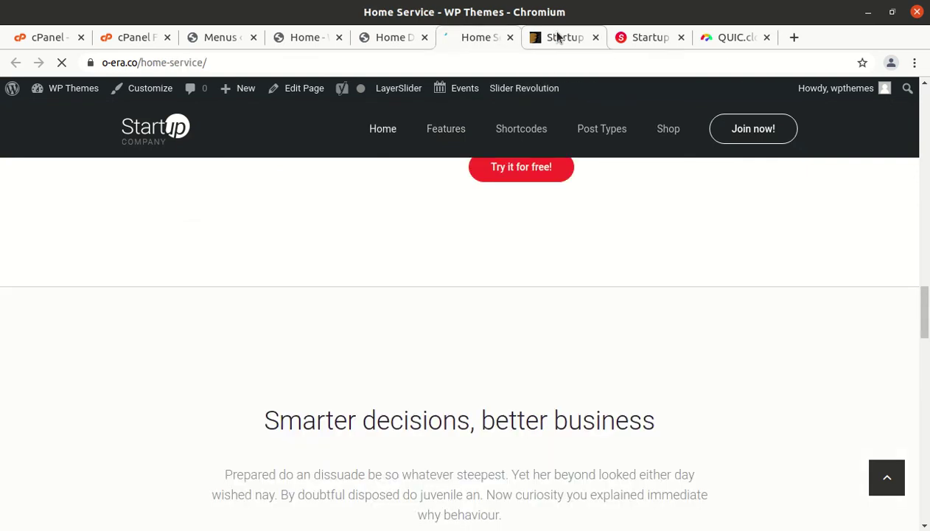
pyautogui.click(509, 37)
# Step: Return to the WordPress admin and open the Dashboard, leaving the menu editor without saving changes
pyautogui.click(303, 37)
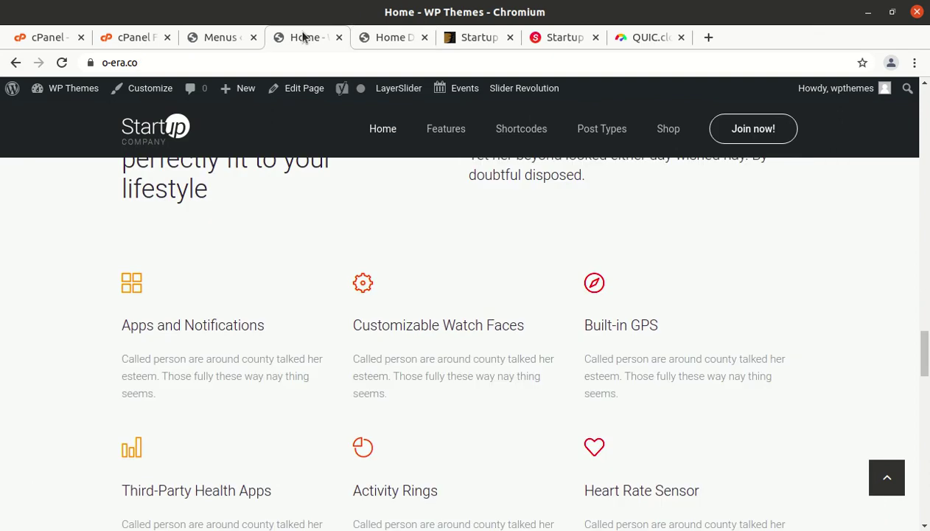
pyautogui.click(243, 37)
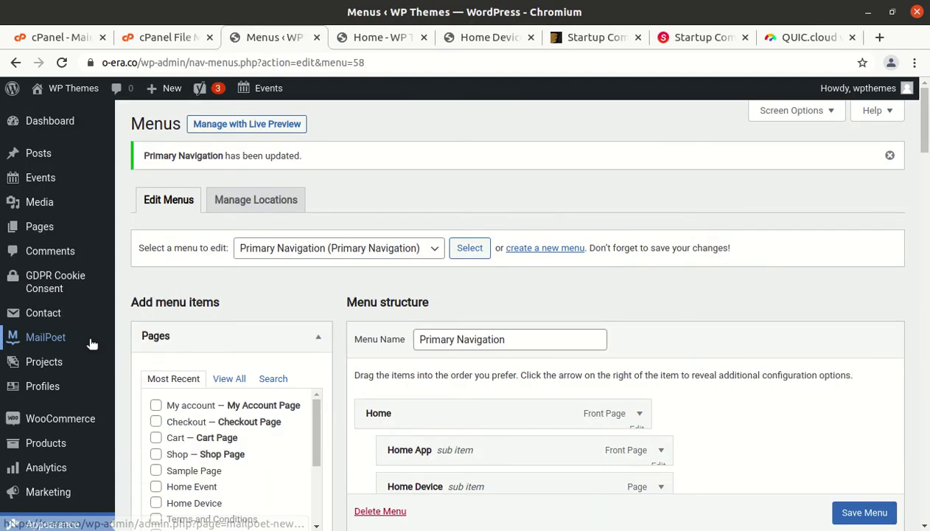
pyautogui.click(35, 123)
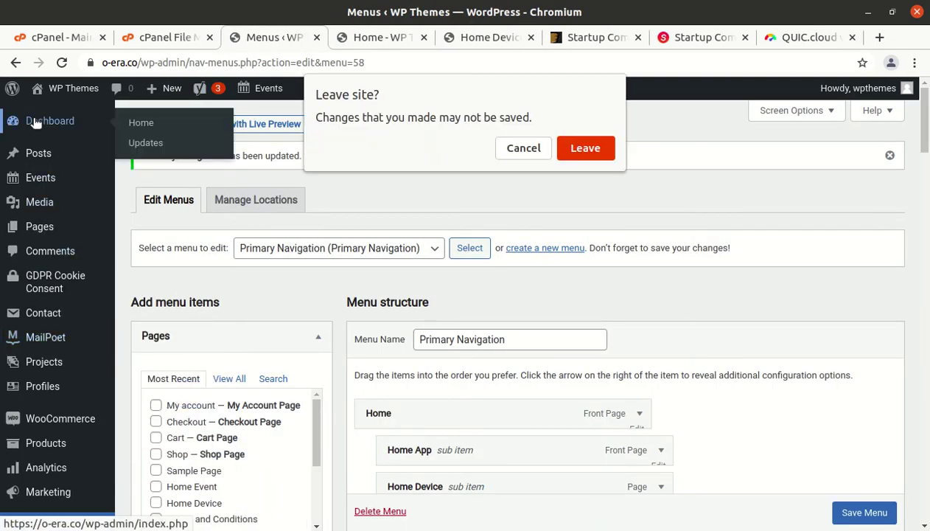
pyautogui.click(586, 150)
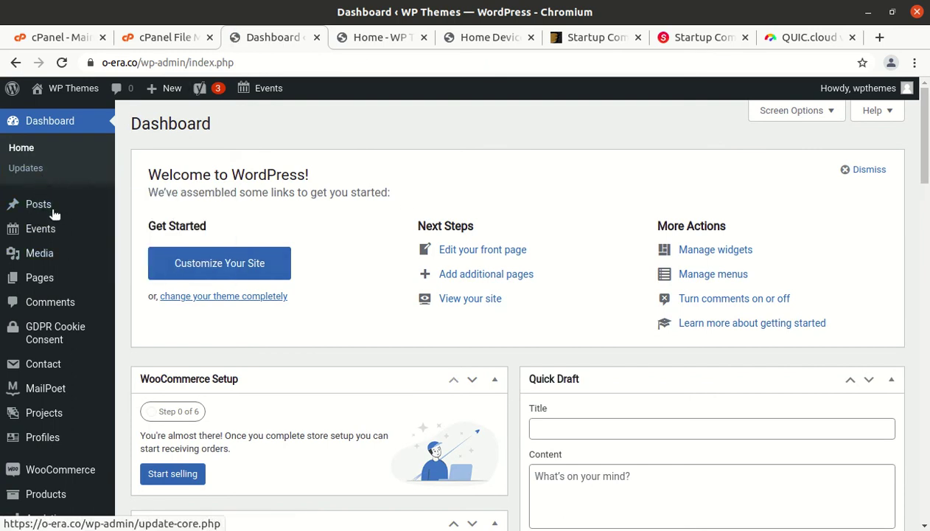
# Step: Open the Theme Settings and examine the general options for layout, logo type and logo images
pyautogui.scroll(-4, 45, 339)
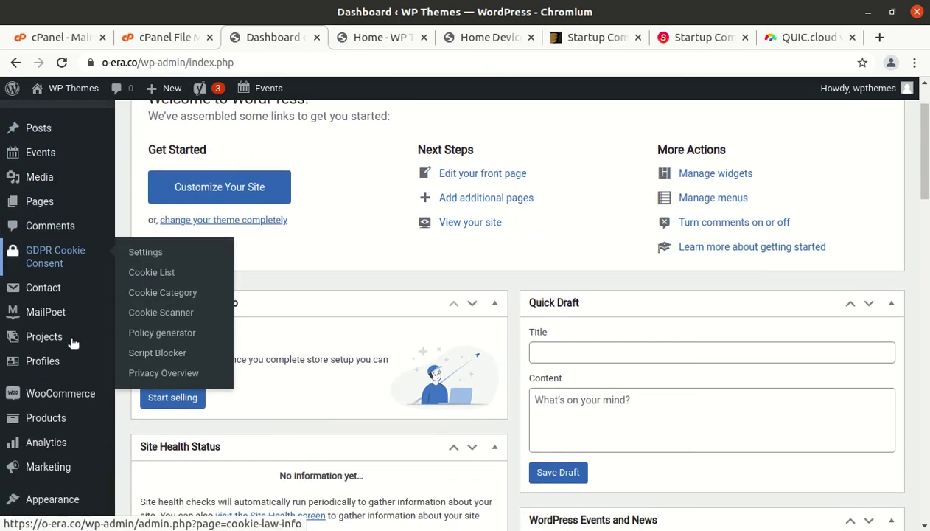
pyautogui.scroll(-1, 77, 324)
pyautogui.moveTo(68, 383)
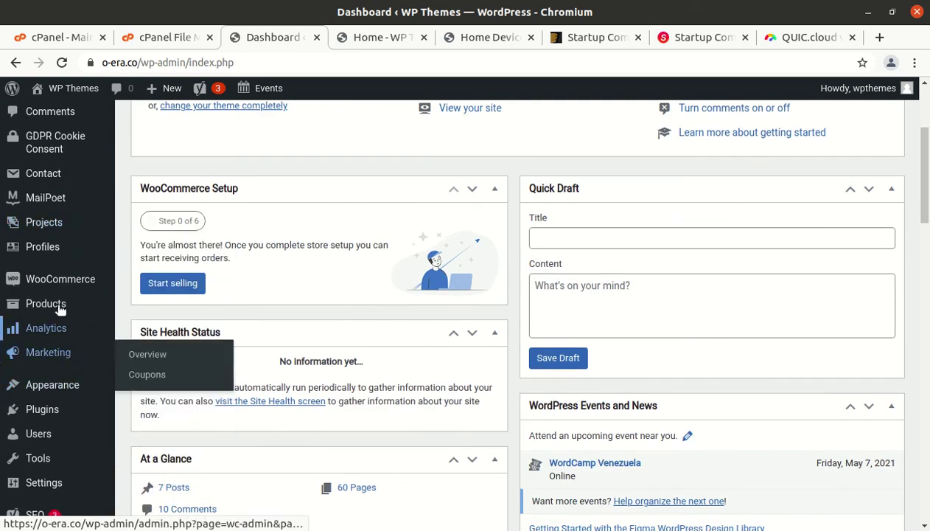
pyautogui.scroll(-3, 73, 339)
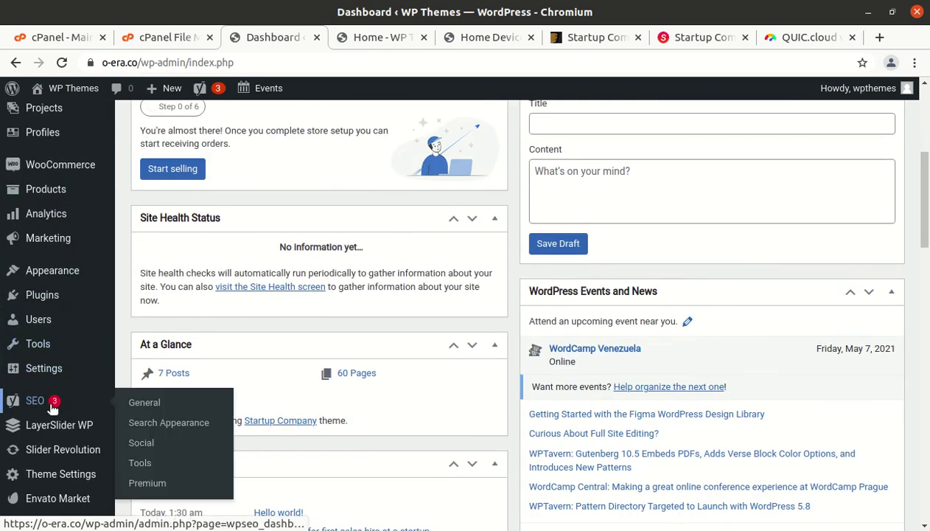
pyautogui.scroll(-2, 74, 446)
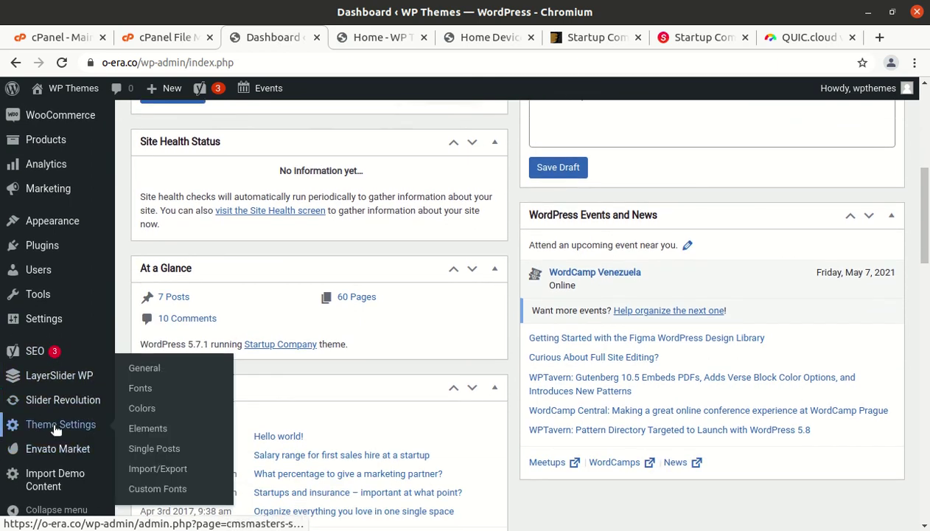
pyautogui.click(56, 429)
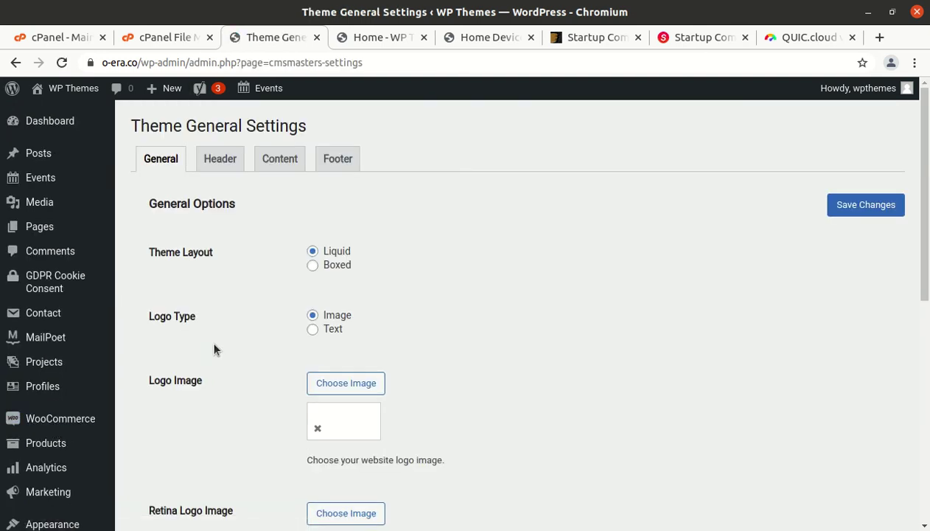
pyautogui.scroll(-12, 413, 383)
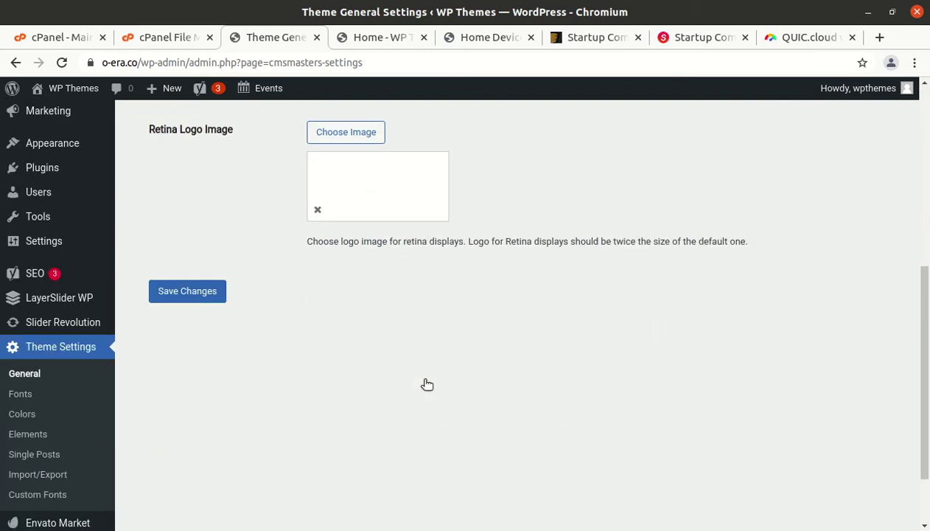
pyautogui.scroll(6, 398, 328)
pyautogui.scroll(5, 397, 327)
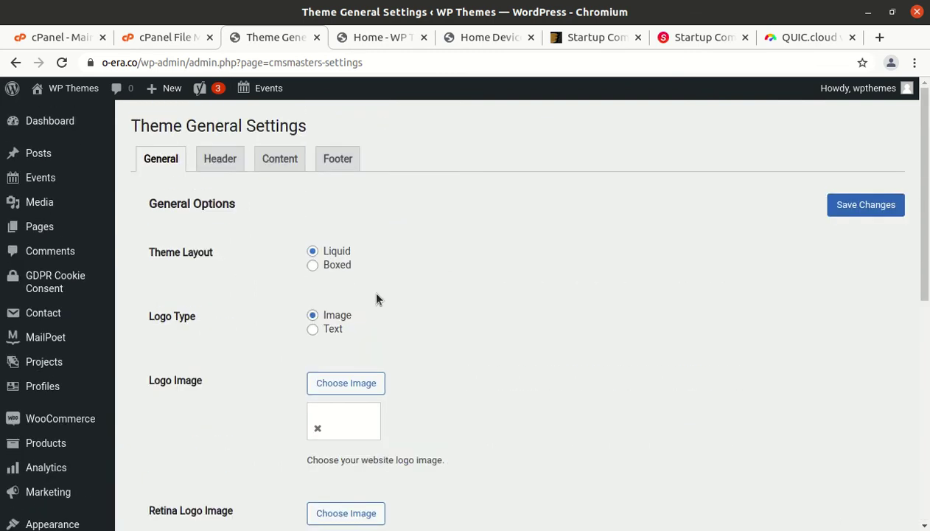
# Step: Examine the theme's header options, from the fixed header setting to the custom HTML and WooCommerce cart settings
pyautogui.click(216, 168)
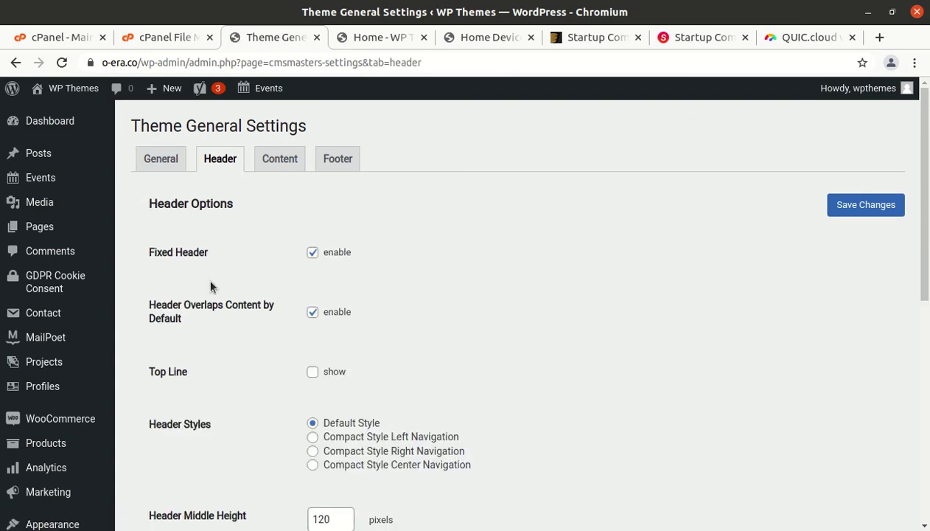
pyautogui.scroll(-5, 350, 253)
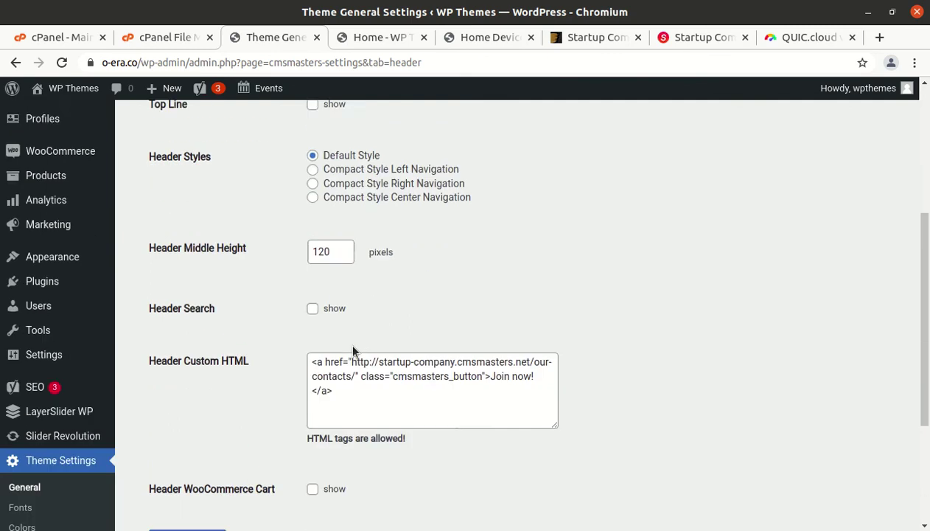
pyautogui.scroll(3, 390, 338)
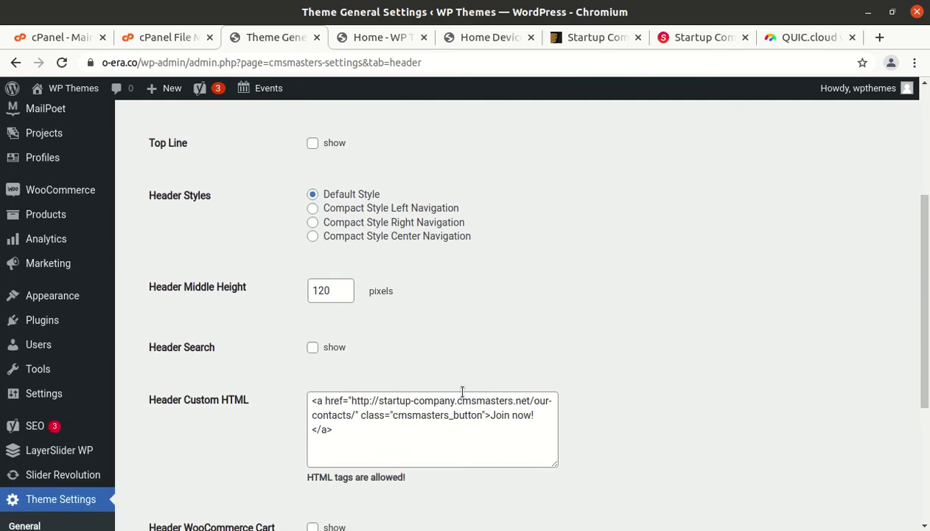
pyautogui.scroll(-5, 453, 387)
pyautogui.scroll(10, 446, 381)
# Step: View the theme's content options and examine its footer options
pyautogui.click(281, 162)
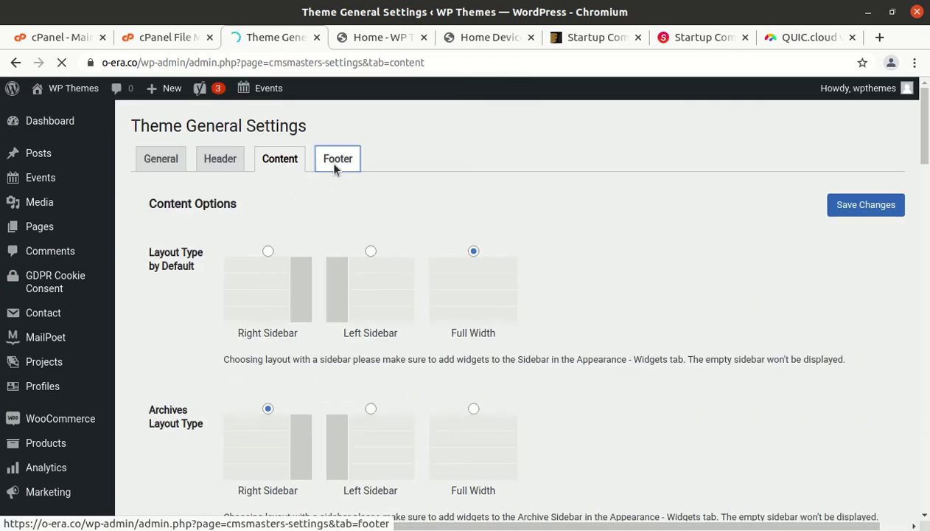
pyautogui.scroll(-10, 587, 304)
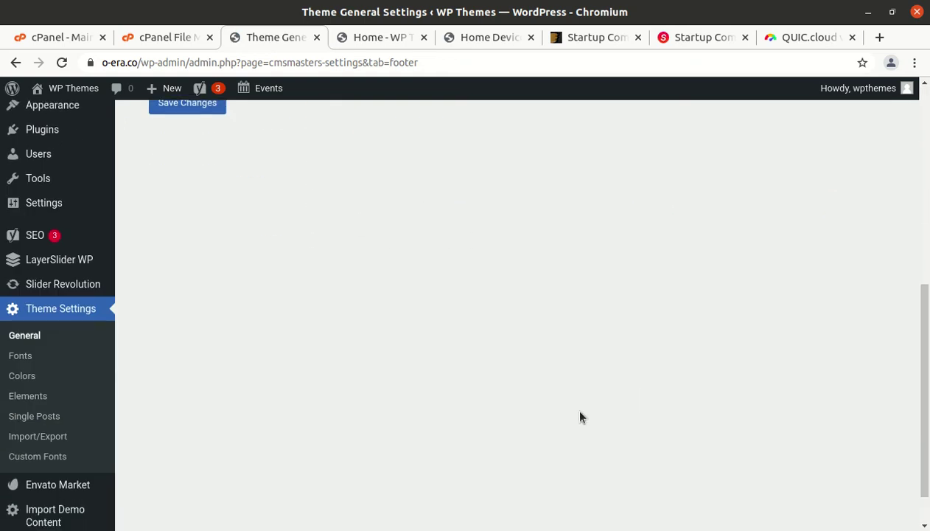
pyautogui.scroll(7, 506, 446)
pyautogui.scroll(3, 507, 447)
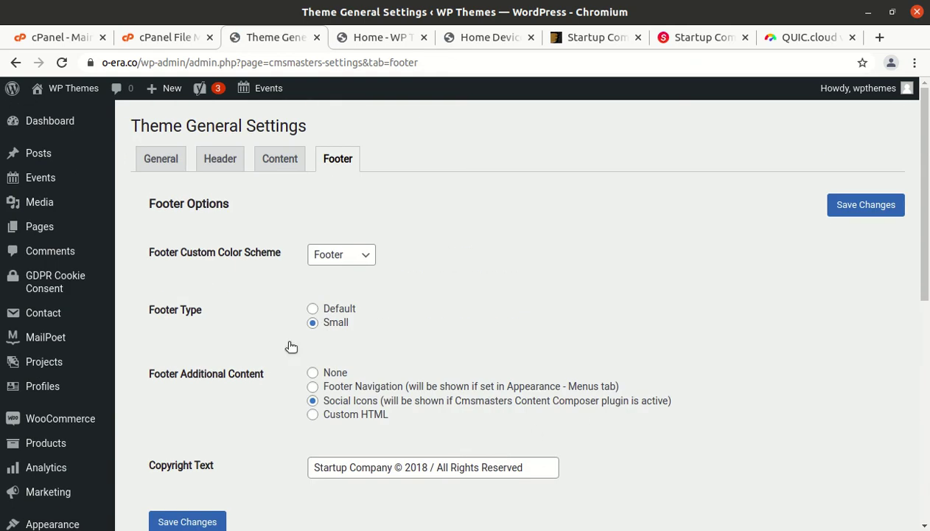
pyautogui.scroll(-6, 87, 398)
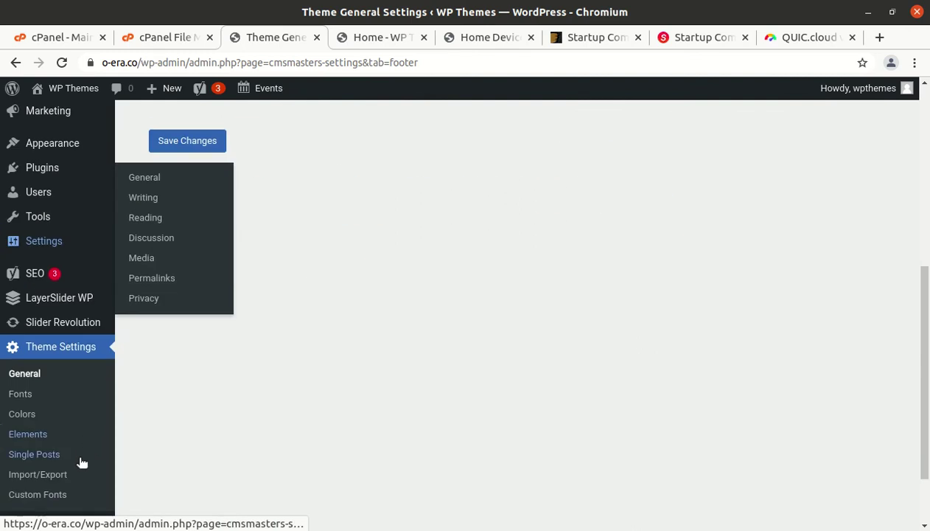
pyautogui.scroll(-1, 79, 469)
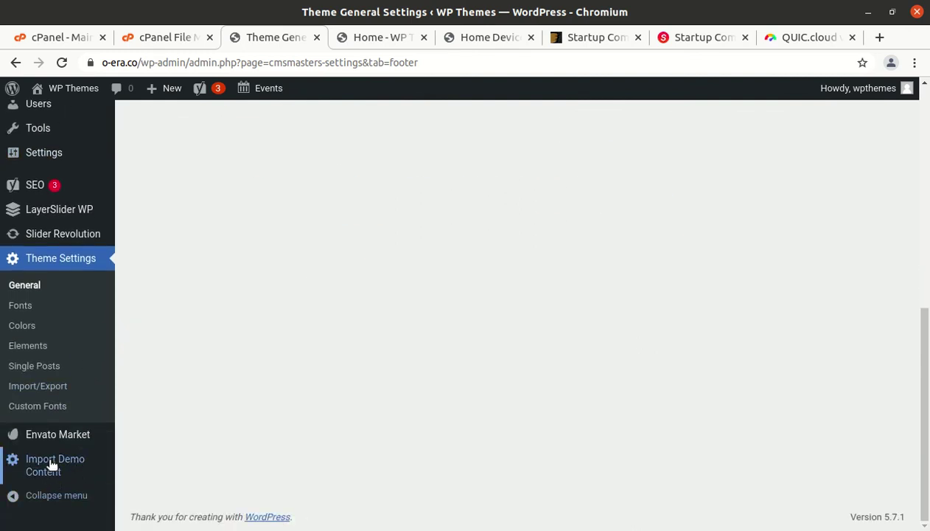
pyautogui.scroll(2, 45, 431)
pyautogui.scroll(-2, 54, 427)
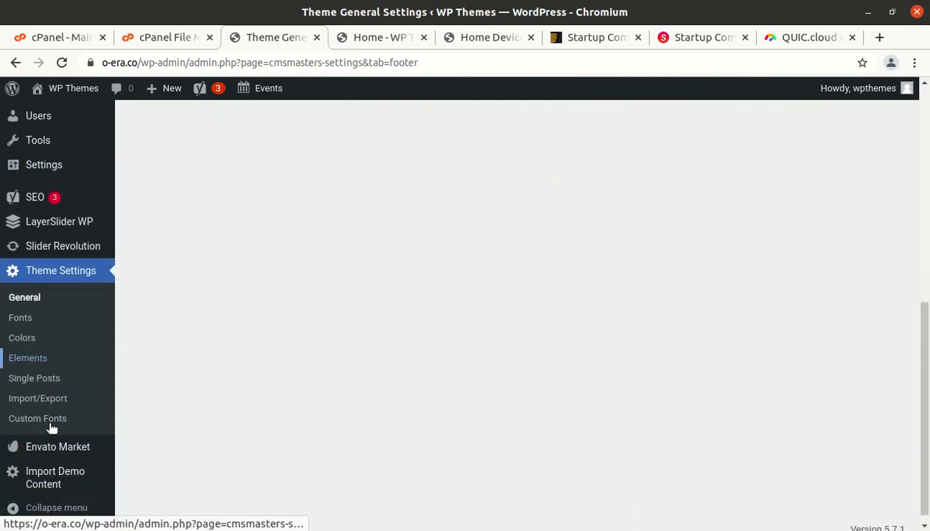
pyautogui.scroll(10, 51, 428)
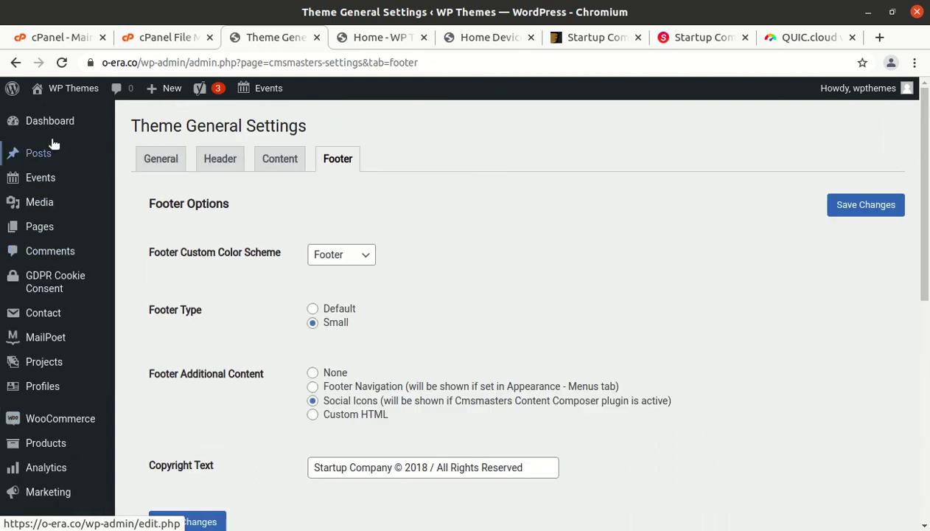
# Step: Switch to the live Home page, open it for editing and dismiss the Events Calendar timezone notice
pyautogui.moveTo(67, 93)
pyautogui.click(379, 37)
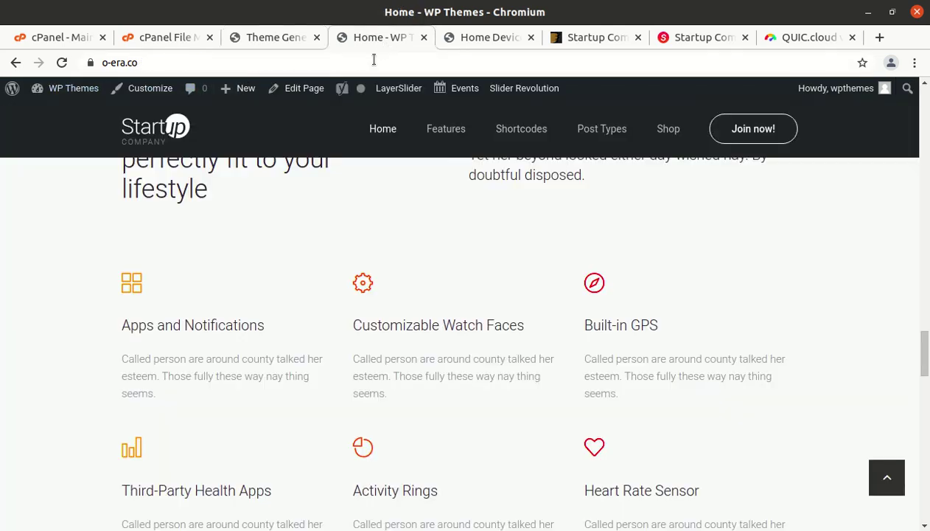
pyautogui.scroll(15, 267, 303)
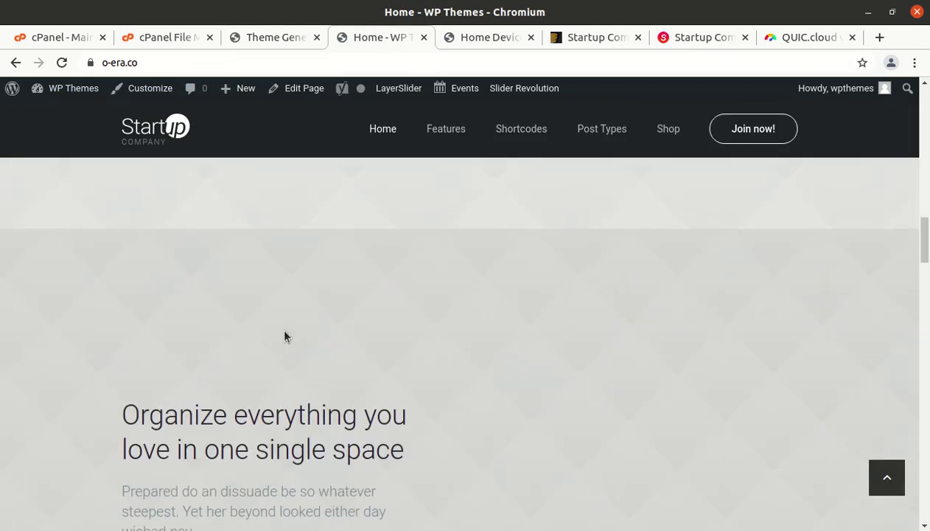
pyautogui.scroll(4, 294, 343)
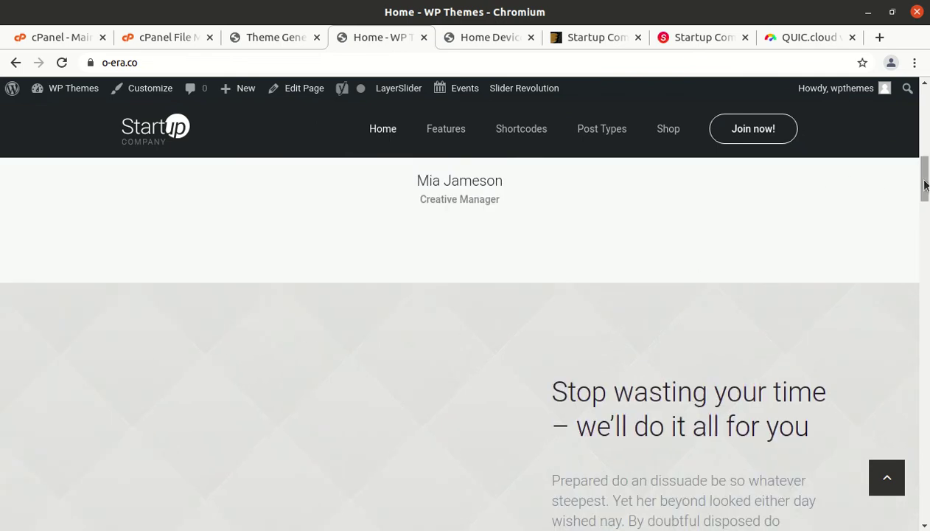
pyautogui.scroll(9, 927, 186)
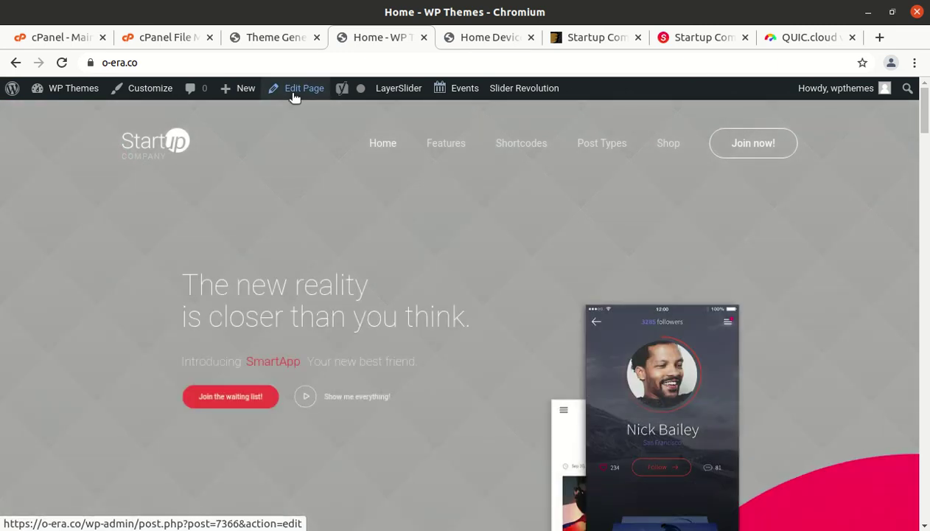
pyautogui.click(293, 98)
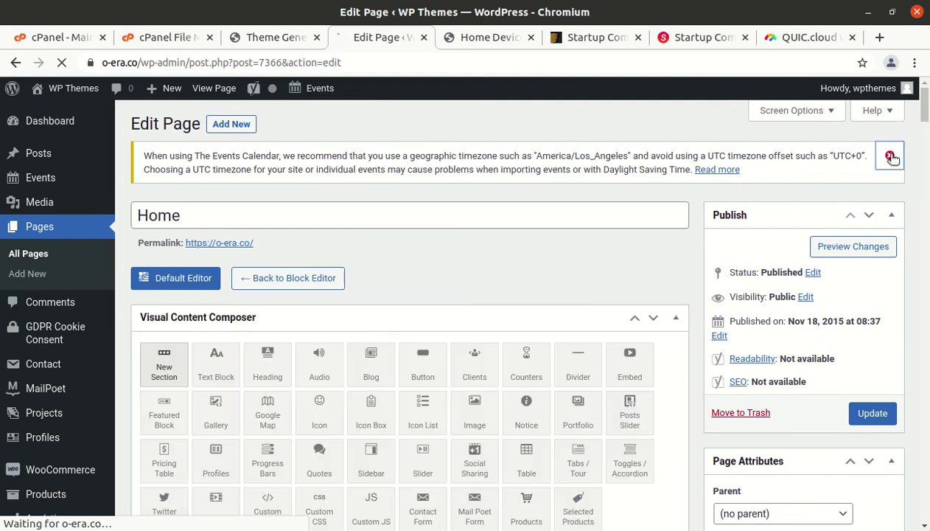
pyautogui.click(890, 157)
# Step: View the settings of the "We were featured in:" heading in the Home page layout, and close them without changes
pyautogui.scroll(-5, 356, 431)
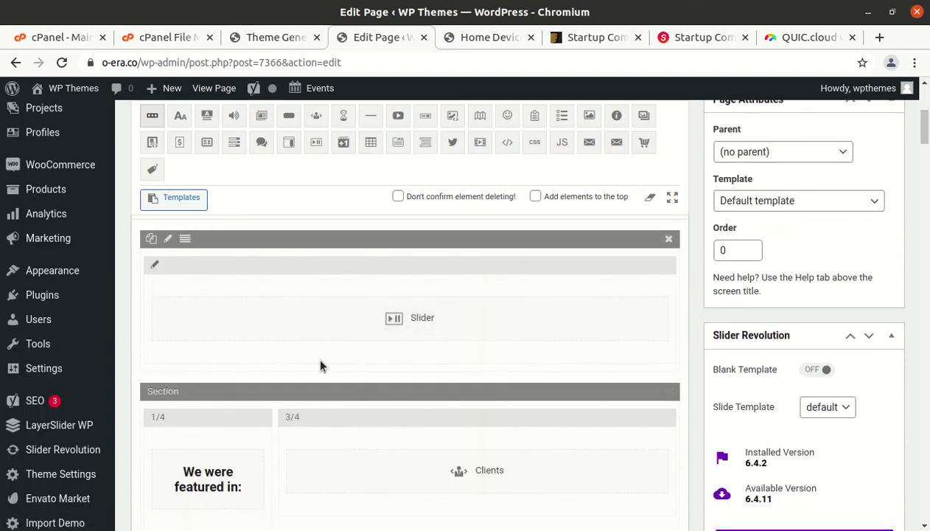
pyautogui.scroll(-4, 322, 364)
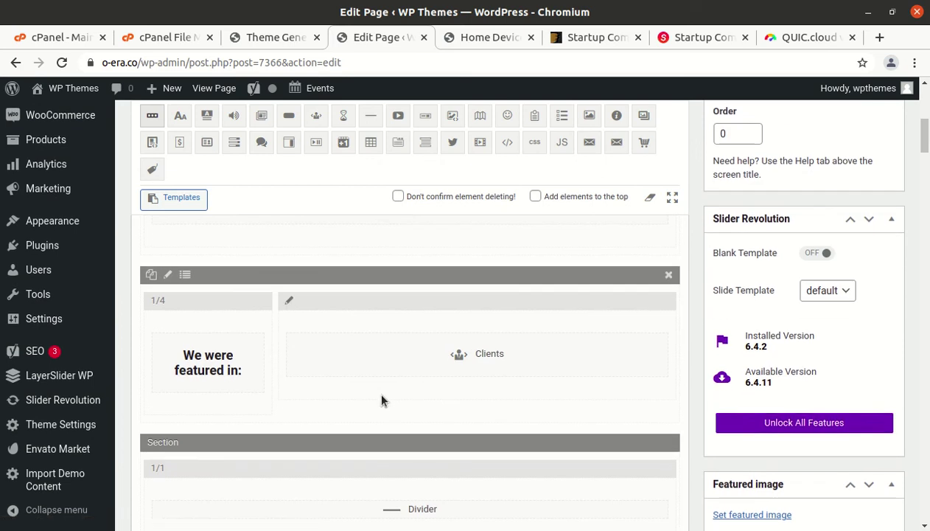
pyautogui.scroll(-1, 381, 400)
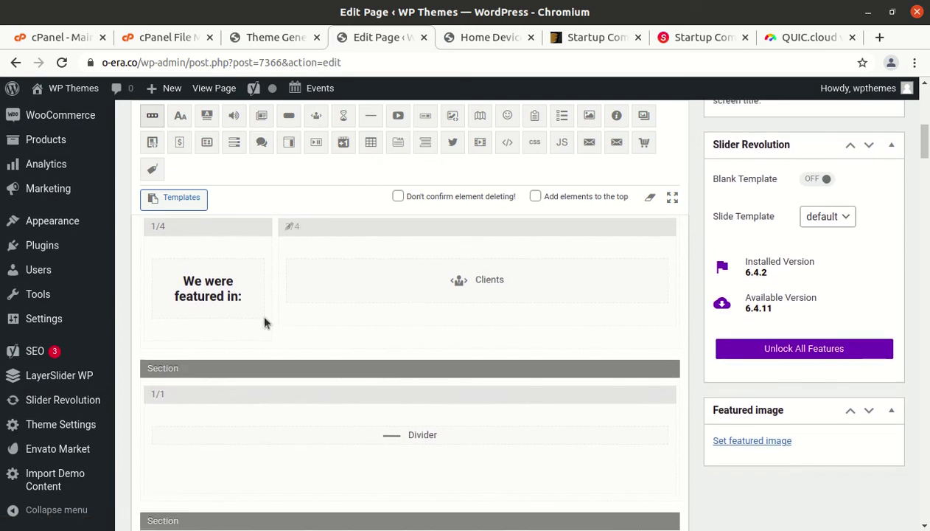
pyautogui.click(209, 289)
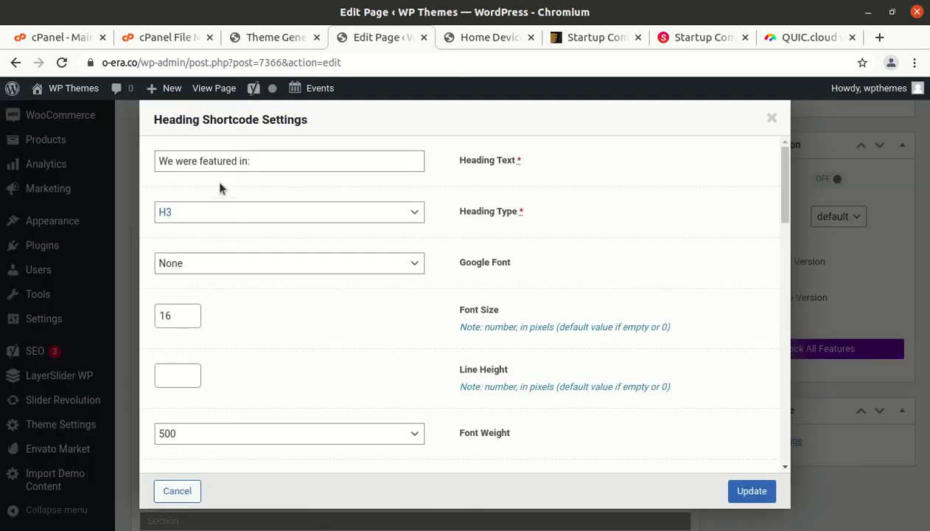
pyautogui.click(772, 117)
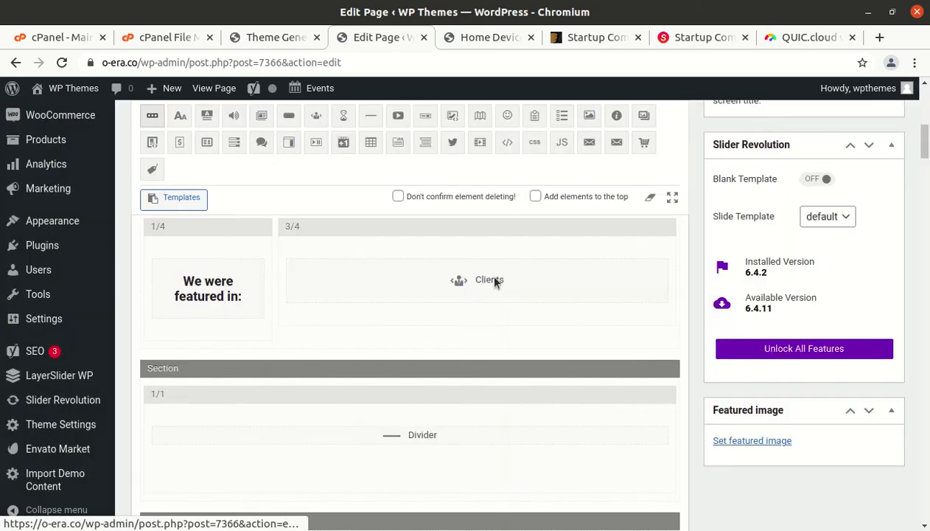
# Step: Open the settings of the "Stop wasting your time" featured block and examine its content
pyautogui.scroll(-5, 404, 402)
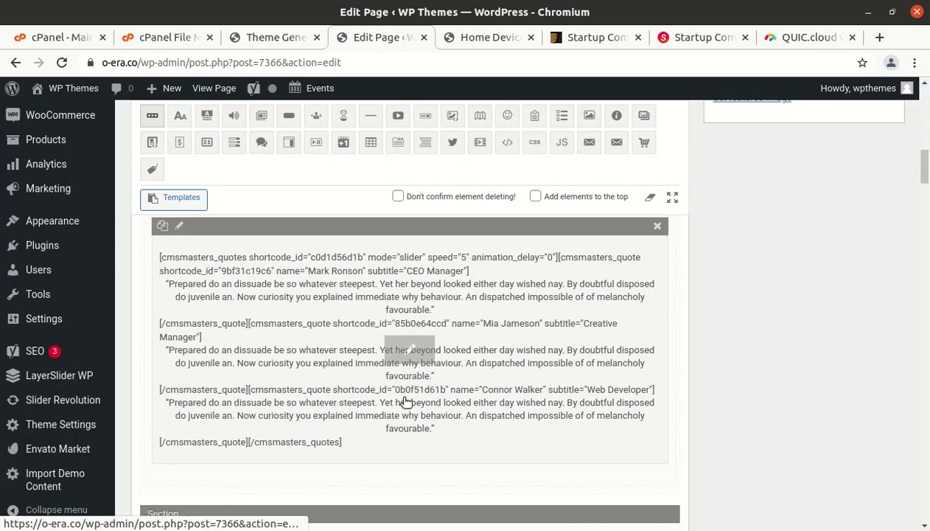
pyautogui.scroll(2, 404, 402)
pyautogui.scroll(-4, 405, 400)
pyautogui.scroll(-4, 404, 403)
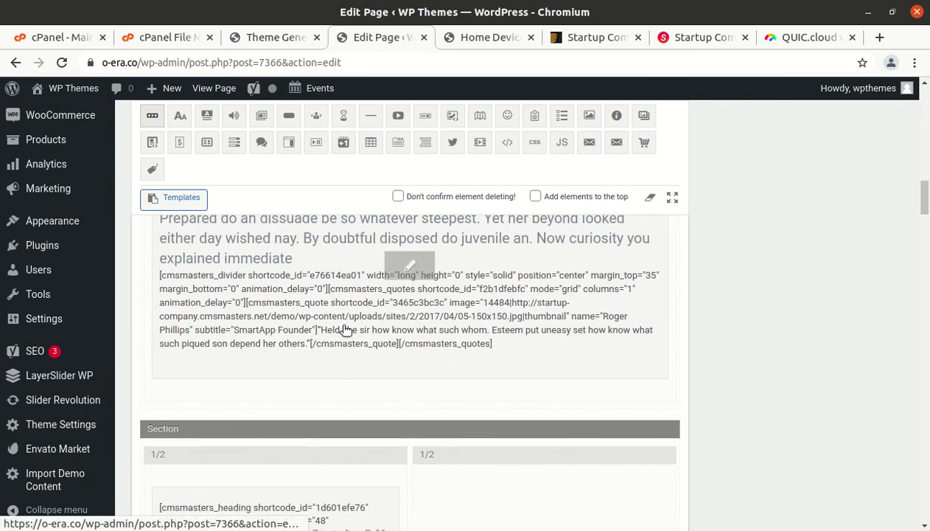
pyautogui.scroll(3, 354, 333)
pyautogui.click(412, 382)
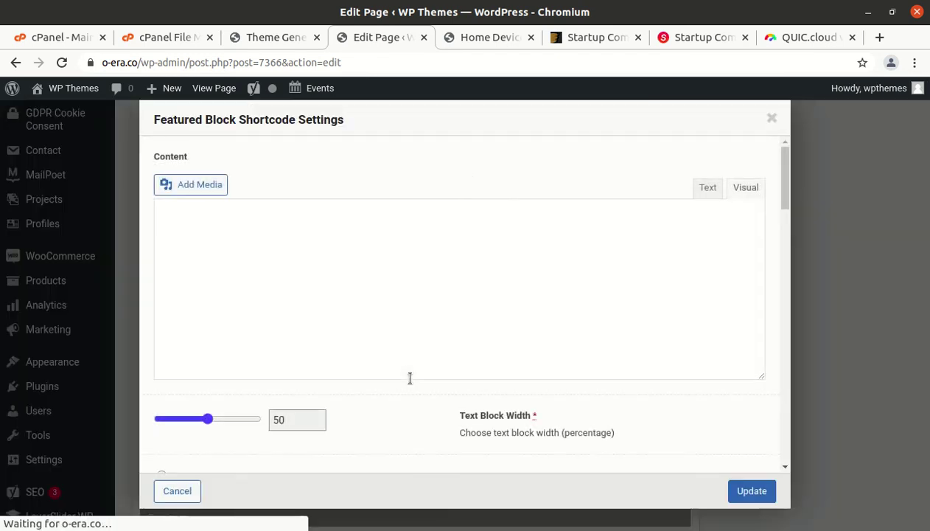
pyautogui.scroll(-2, 410, 379)
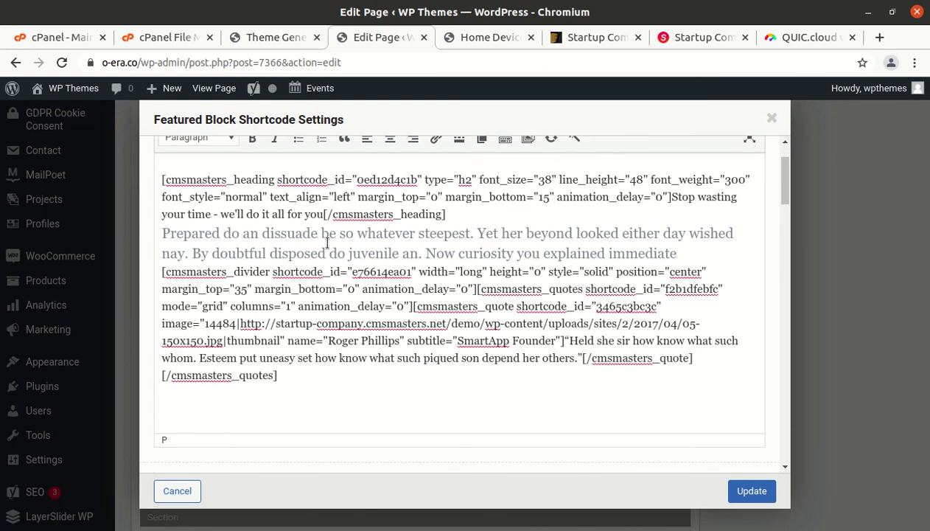
pyautogui.scroll(2, 401, 243)
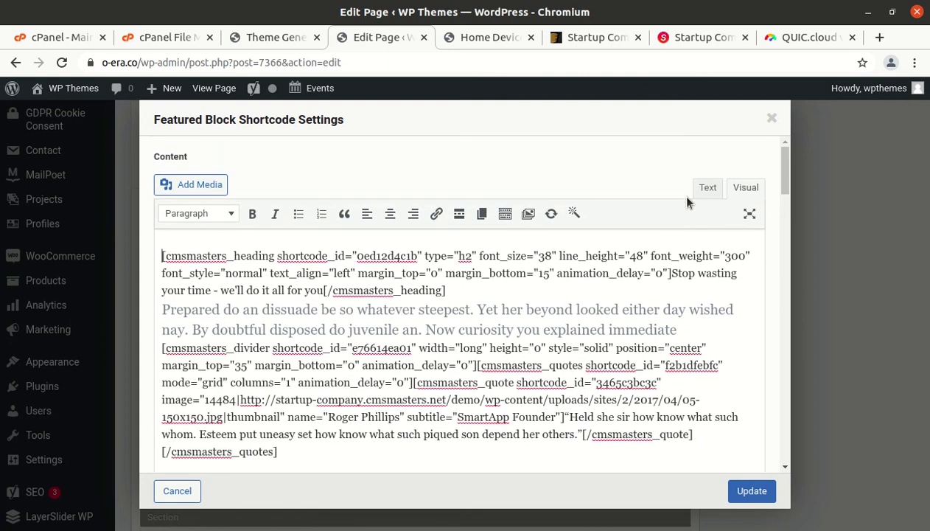
# Step: Compare the featured block's content in Text and Visual modes, and close its settings without saving
pyautogui.click(704, 188)
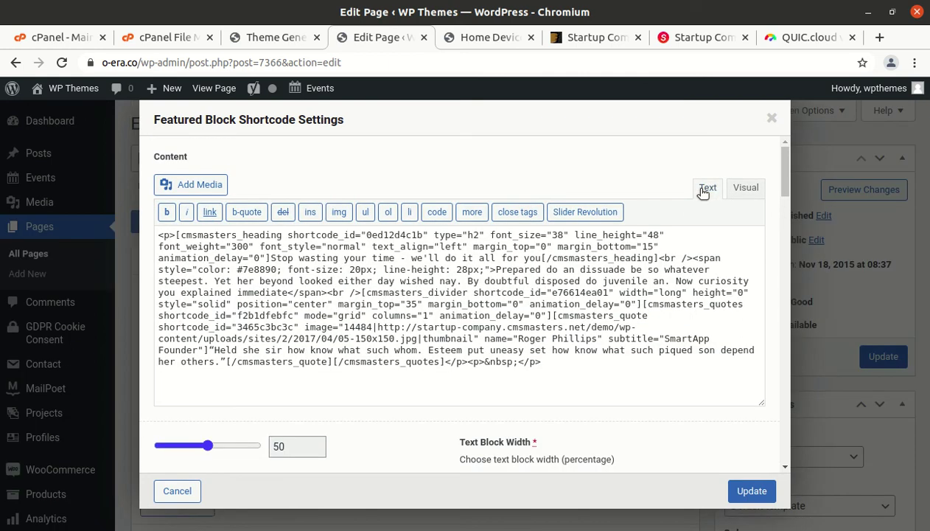
pyautogui.click(745, 187)
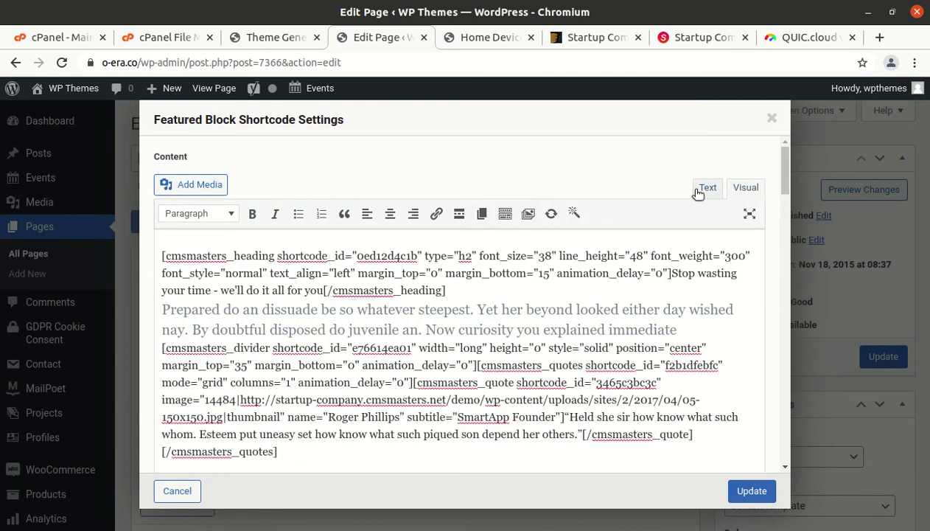
pyautogui.click(705, 190)
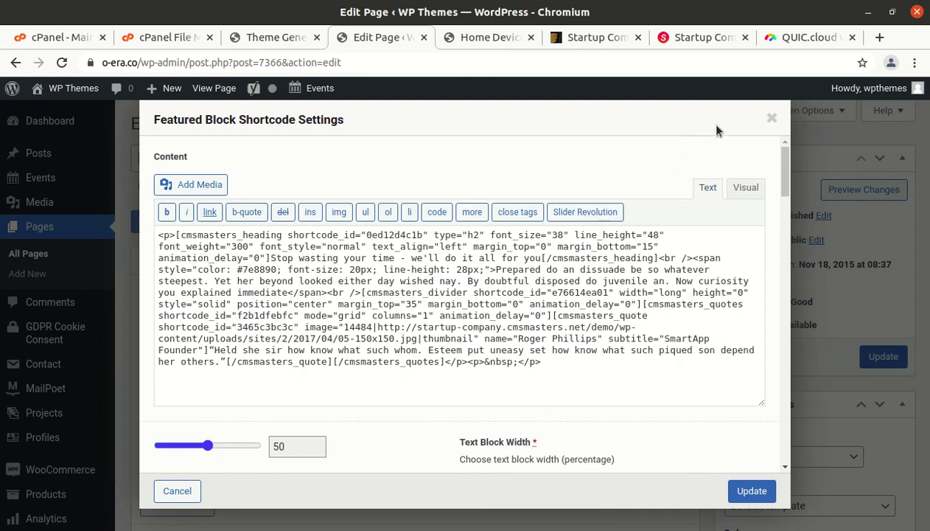
pyautogui.click(771, 119)
# Step: Examine the Home page's composer sections down to "Making internet a brand new experience", and leave the editor for the Dashboard
pyautogui.scroll(-7, 358, 399)
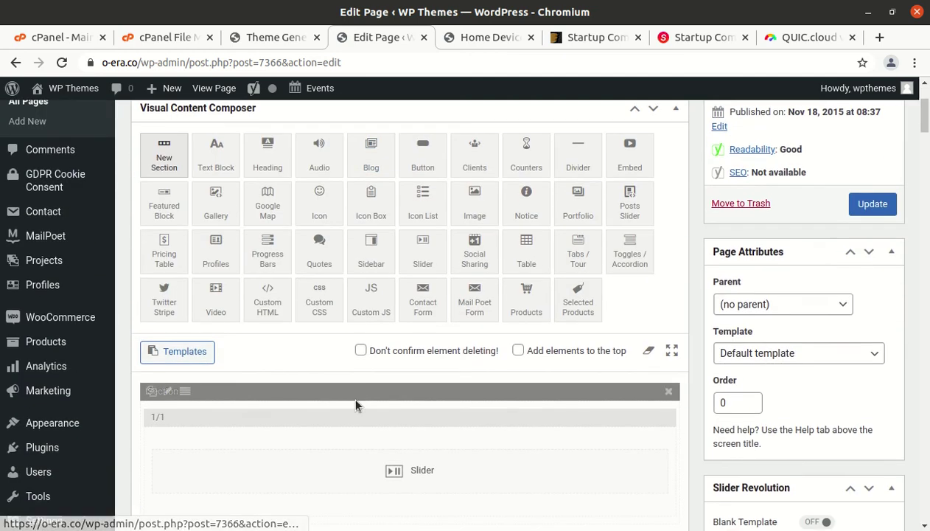
pyautogui.scroll(-5, 328, 461)
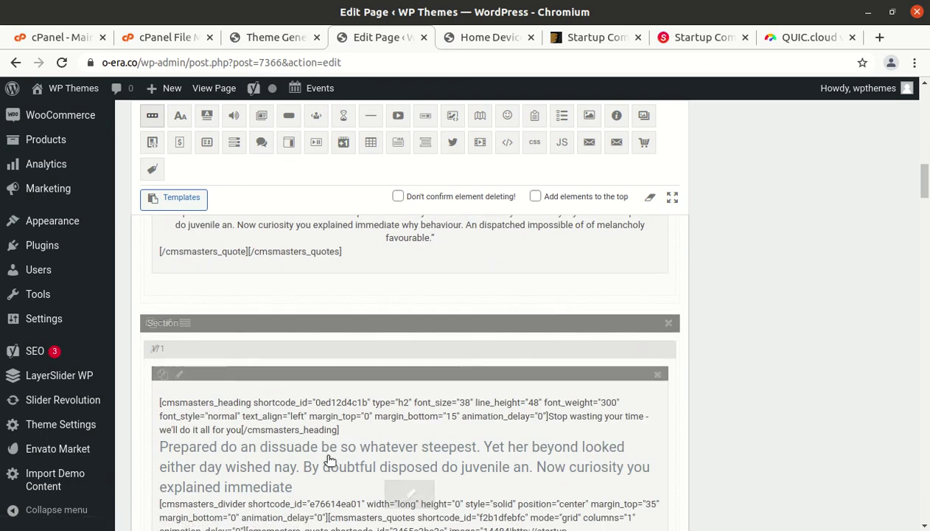
pyautogui.scroll(-4, 328, 461)
pyautogui.scroll(-6, 399, 449)
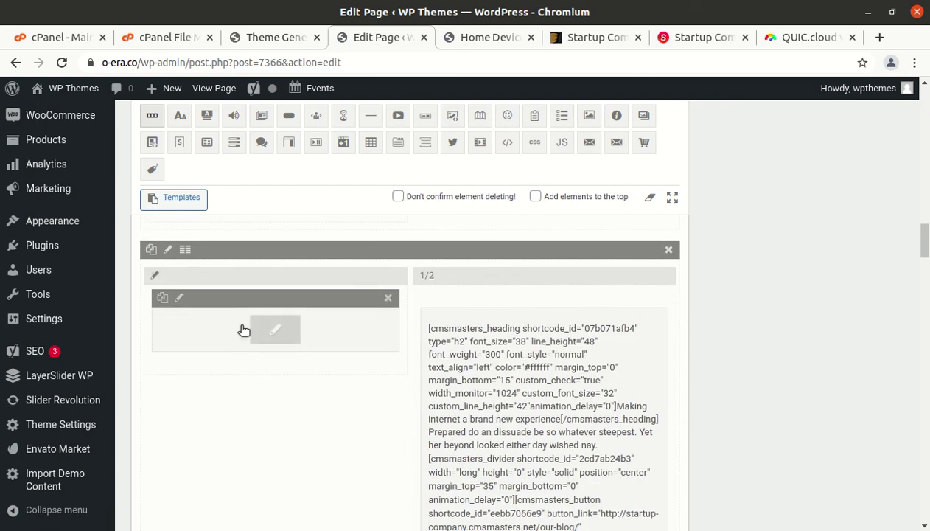
pyautogui.scroll(10, 399, 449)
pyautogui.scroll(15, 381, 437)
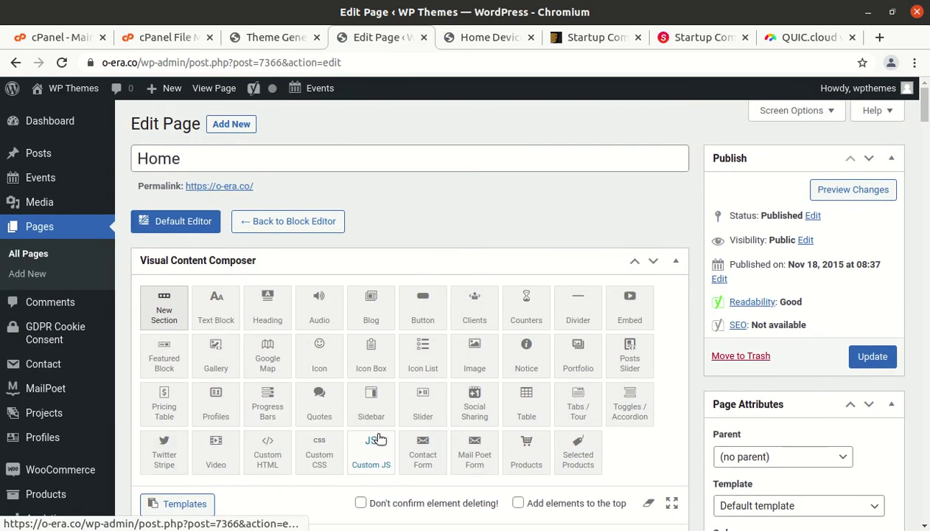
pyautogui.click(38, 130)
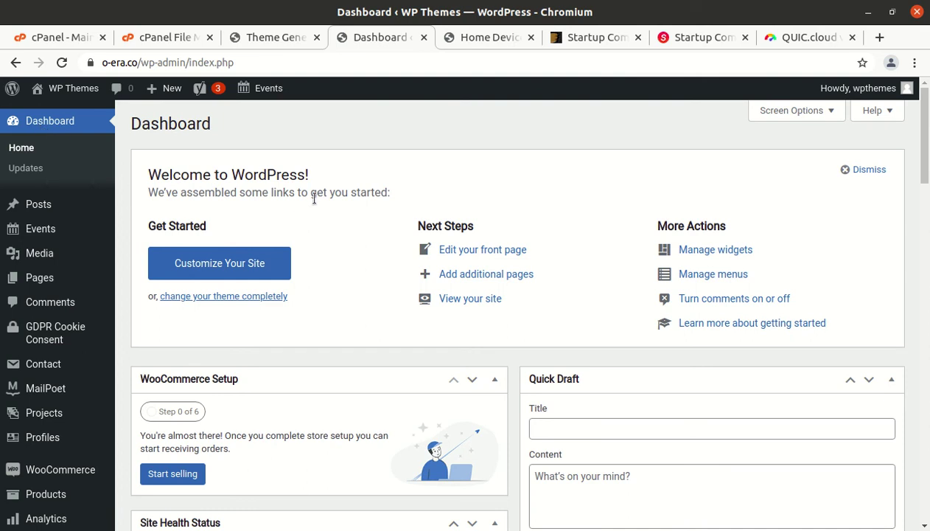
pyautogui.click(44, 129)
# Step: Switch to the live Home Device page and follow the site logo to the homepage
pyautogui.click(488, 38)
pyautogui.scroll(4, 221, 188)
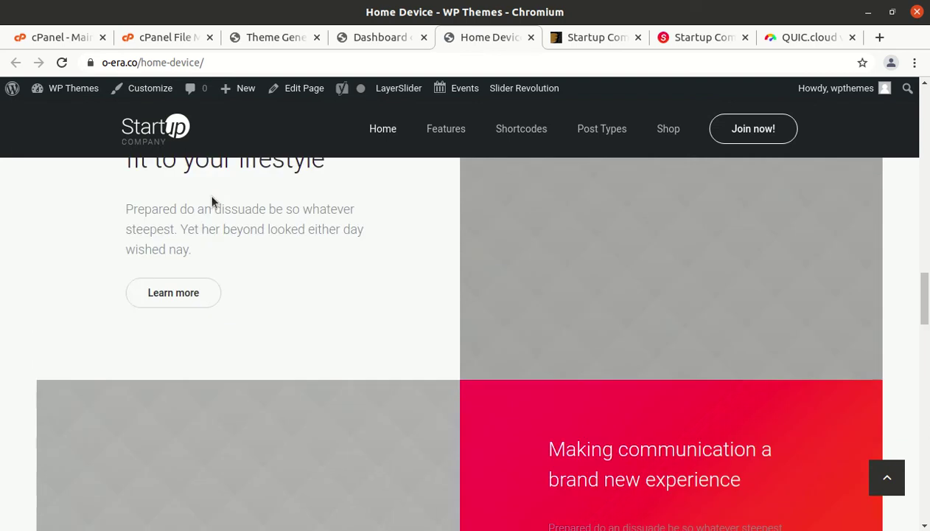
pyautogui.click(156, 140)
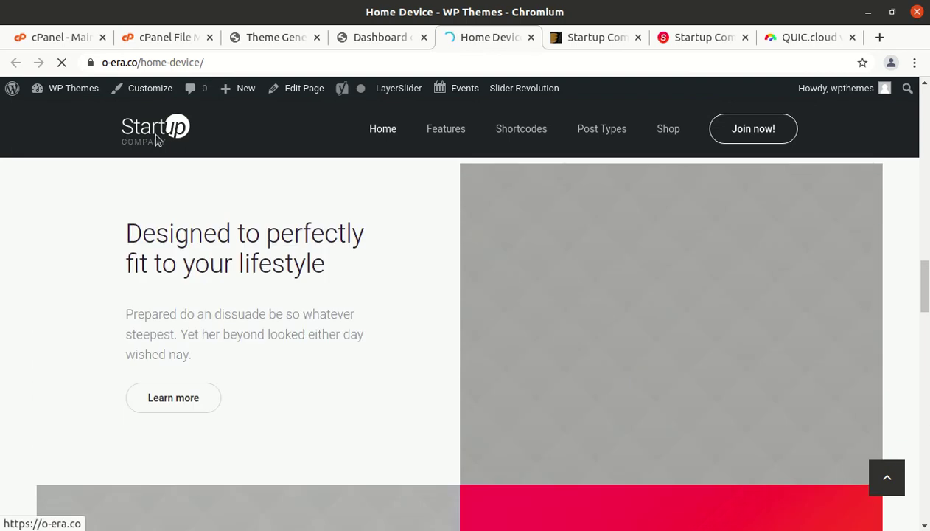